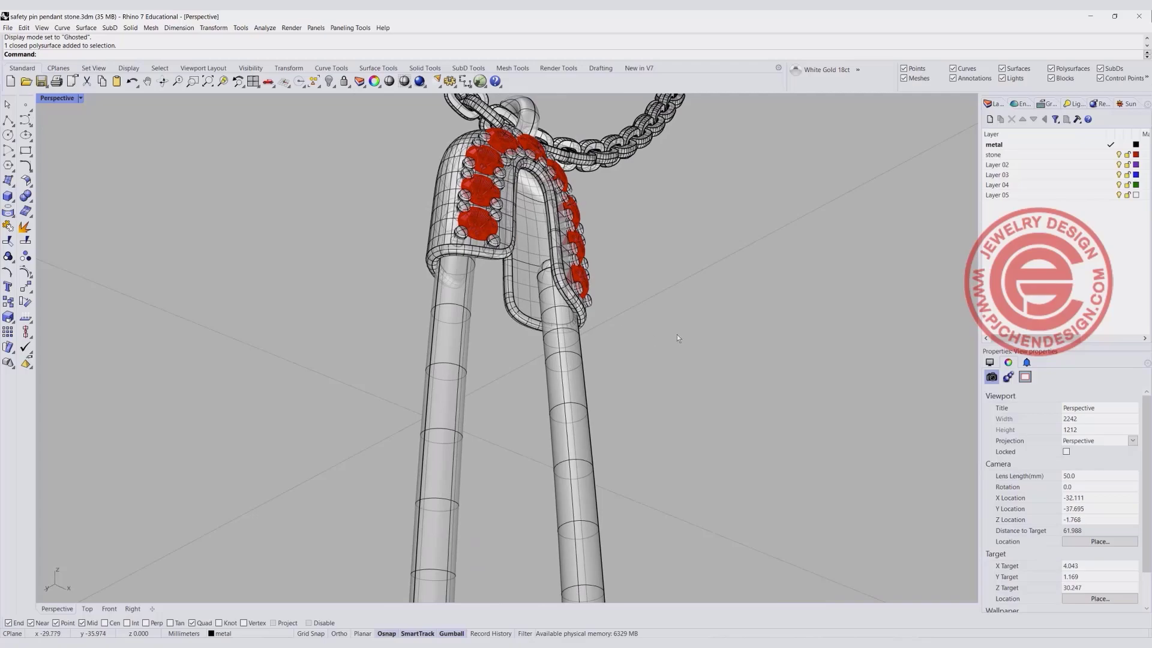
Examine the finished safety pin pendant from several angles, including its stone-set head, bail, chain and coiled end.
{"action": "right_click_drag", "start_coordinate": [677, 333], "coordinate": [620, 382]}
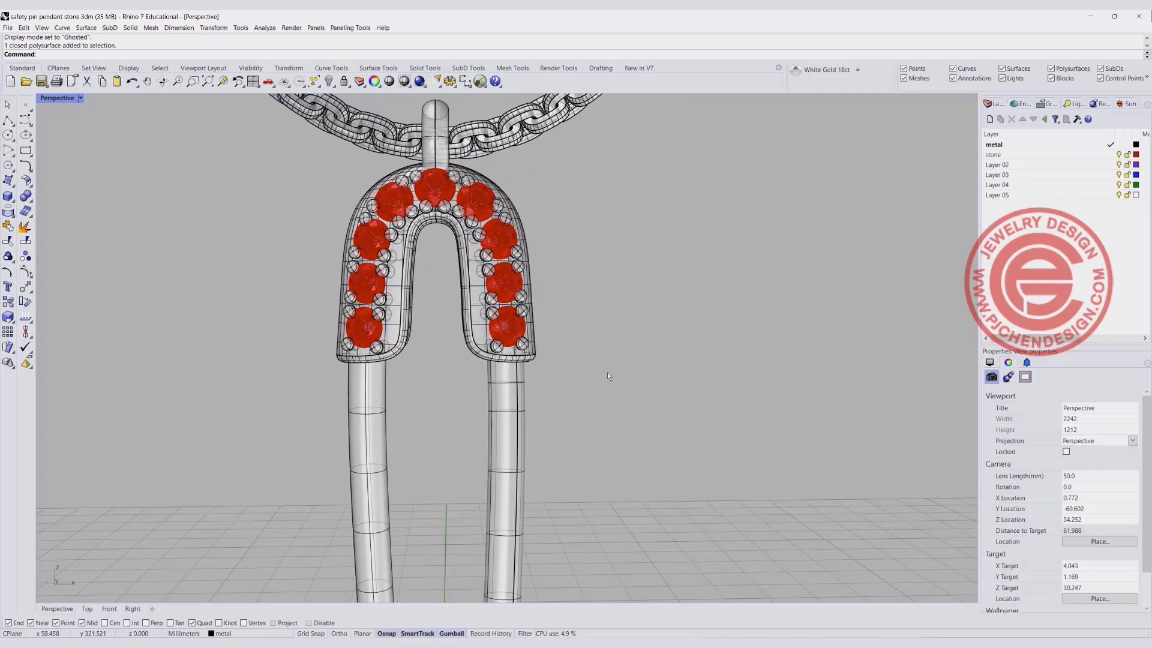
{"action": "scroll", "coordinate": [610, 354], "scroll_direction": "up", "scroll_amount": 3}
{"action": "right_click_drag", "start_coordinate": [614, 332], "coordinate": [641, 342]}
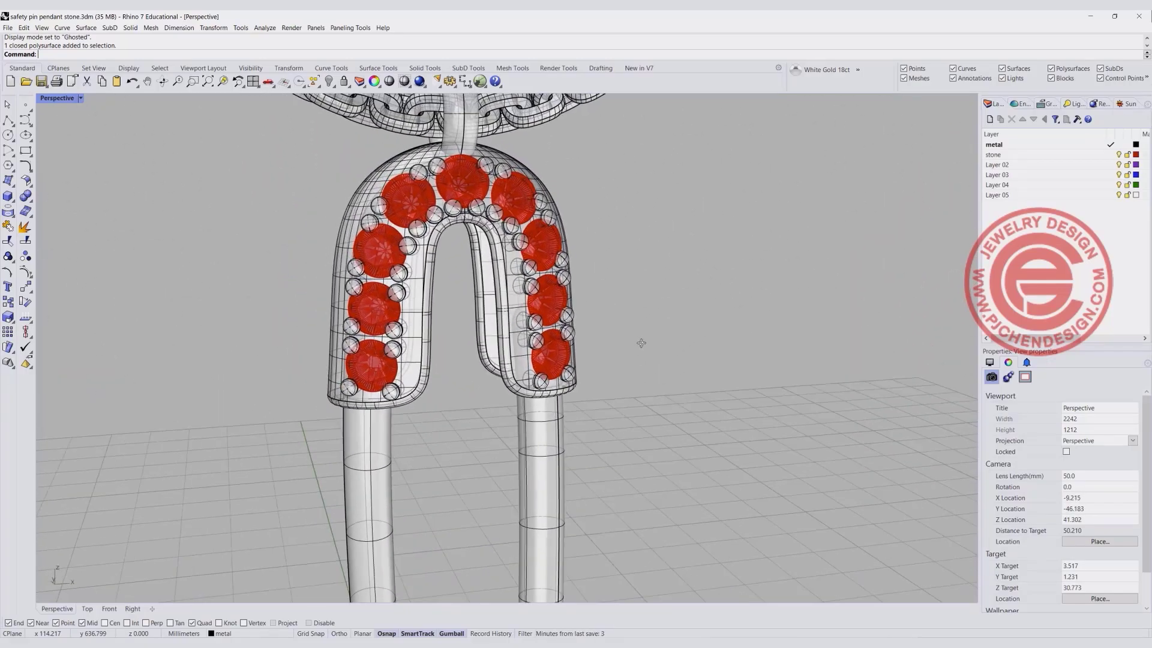
{"action": "scroll", "coordinate": [642, 342], "scroll_direction": "down", "scroll_amount": 5}
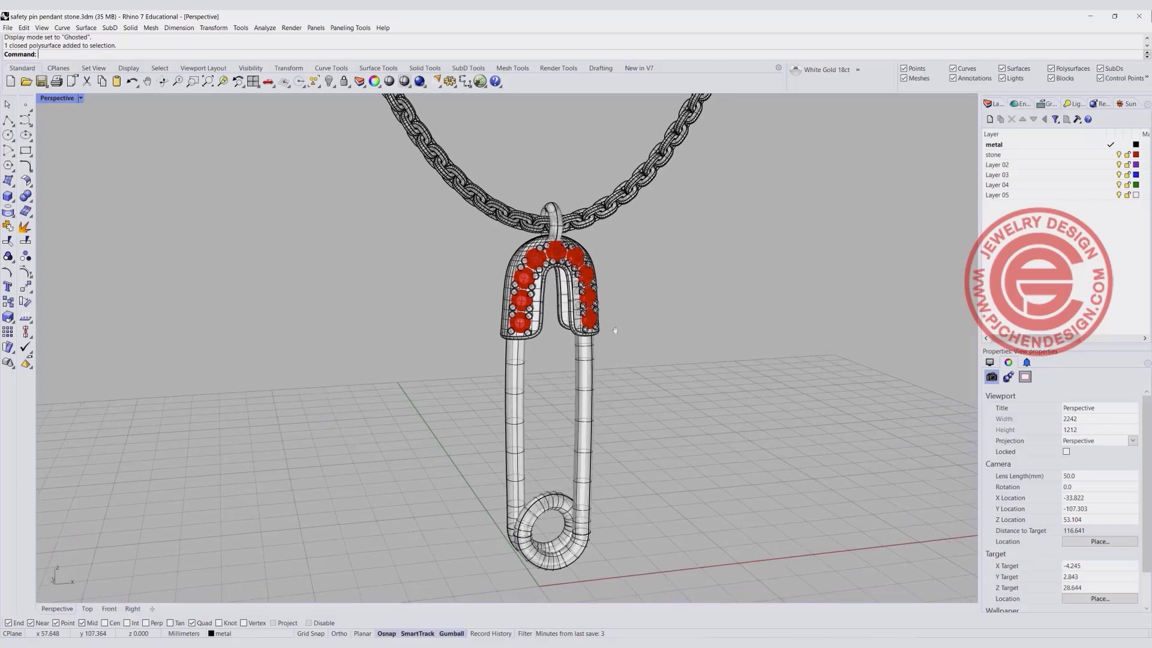
{"action": "right_click_drag", "start_coordinate": [615, 337], "coordinate": [569, 235]}
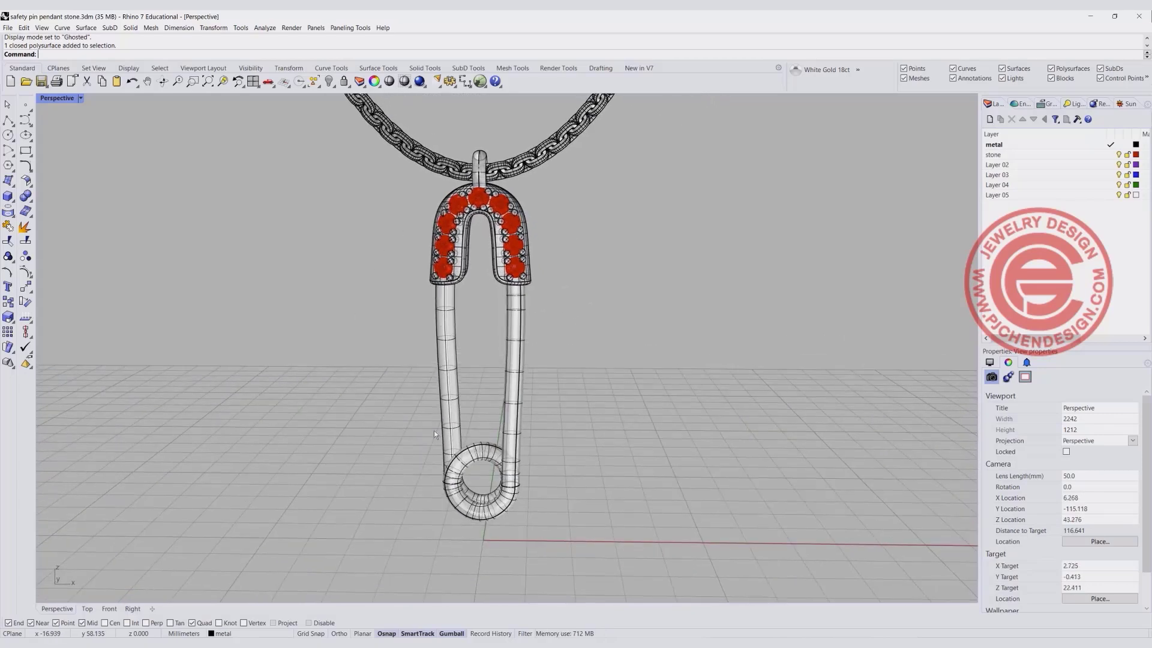
{"action": "scroll", "coordinate": [525, 297], "scroll_direction": "up", "scroll_amount": 5}
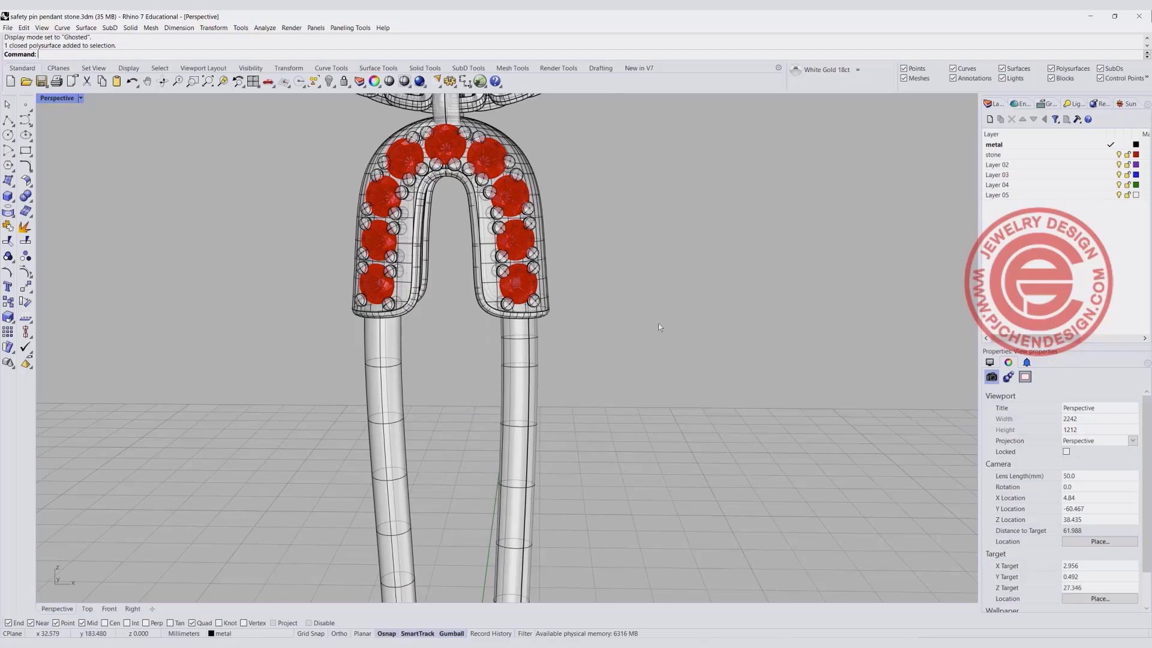
{"action": "scroll", "coordinate": [658, 327], "scroll_direction": "down", "scroll_amount": 3}
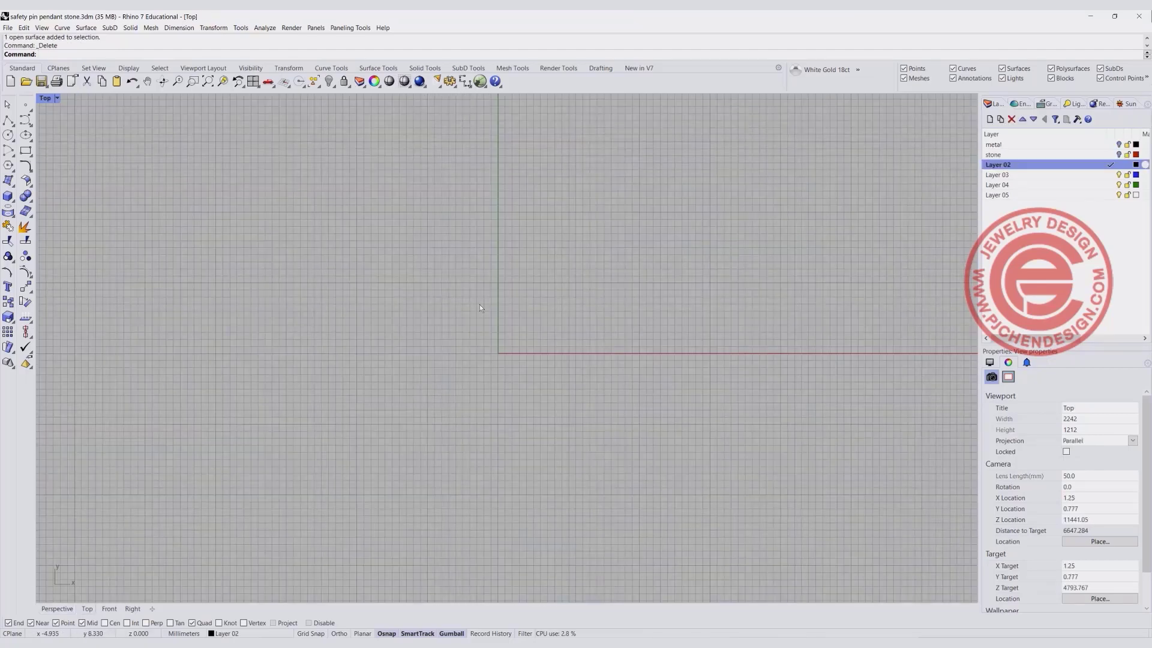
{"action": "scroll", "coordinate": [493, 307], "scroll_direction": "up", "scroll_amount": 2}
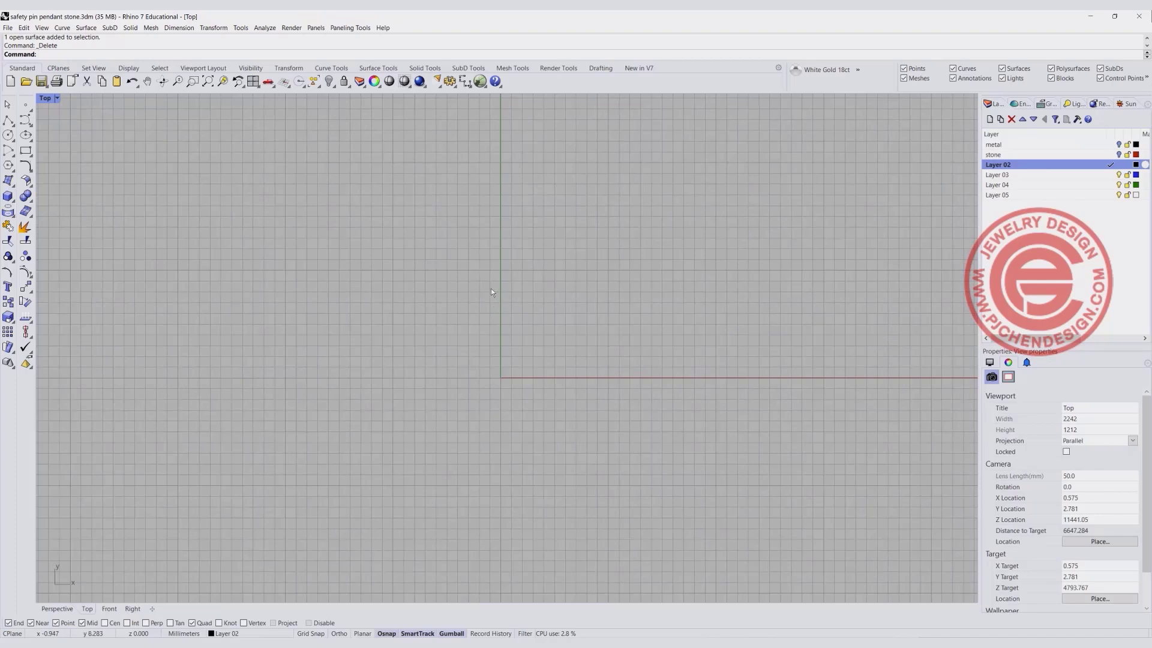
Insert the reference picture sp110-1-alternate-0.jpg in the Top view, across the X axis near the origin.
{"action": "right_click_drag", "start_coordinate": [490, 289], "coordinate": [439, 268]}
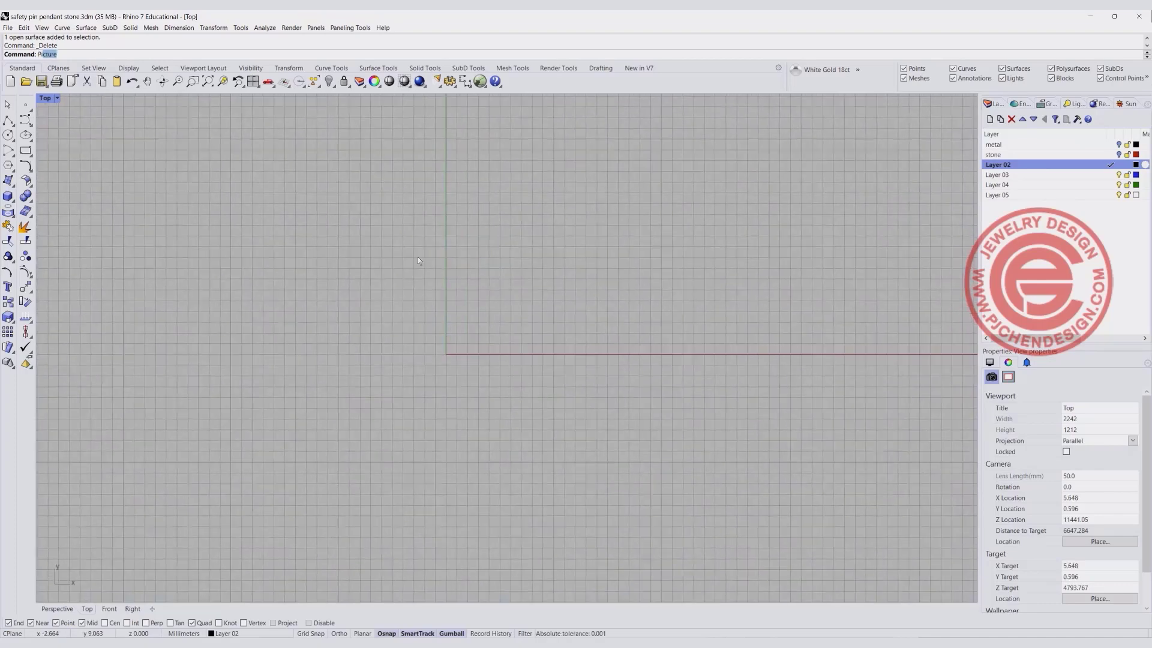
{"action": "key", "text": "Return"}
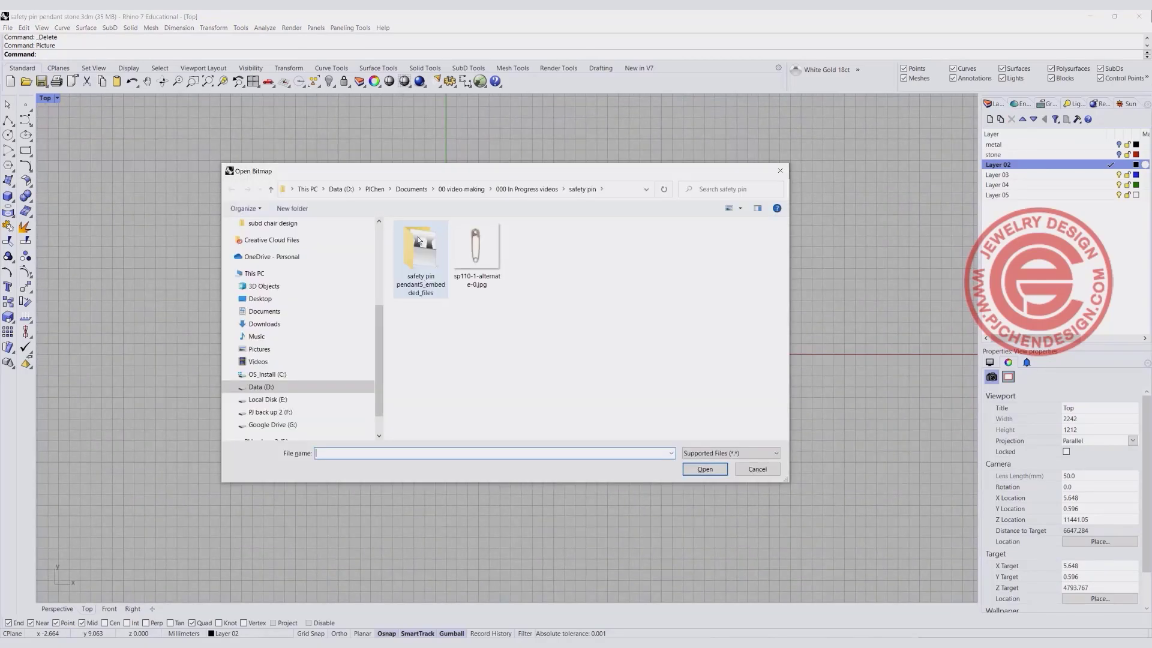
{"action": "left_click", "coordinate": [494, 262]}
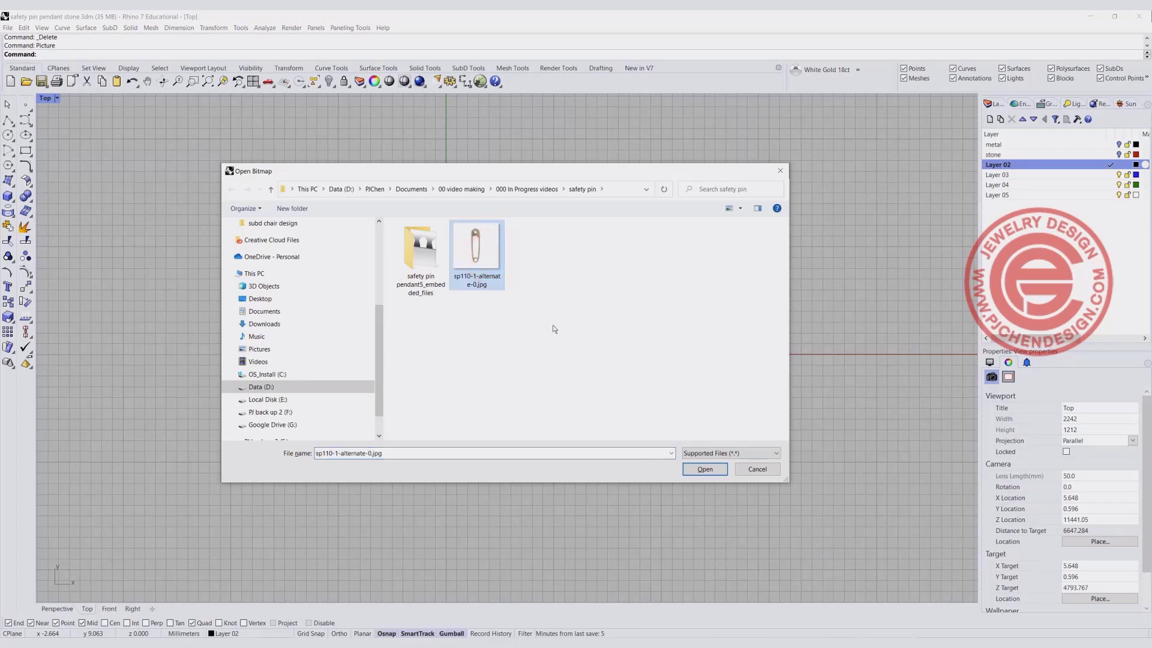
{"action": "left_click", "coordinate": [690, 469]}
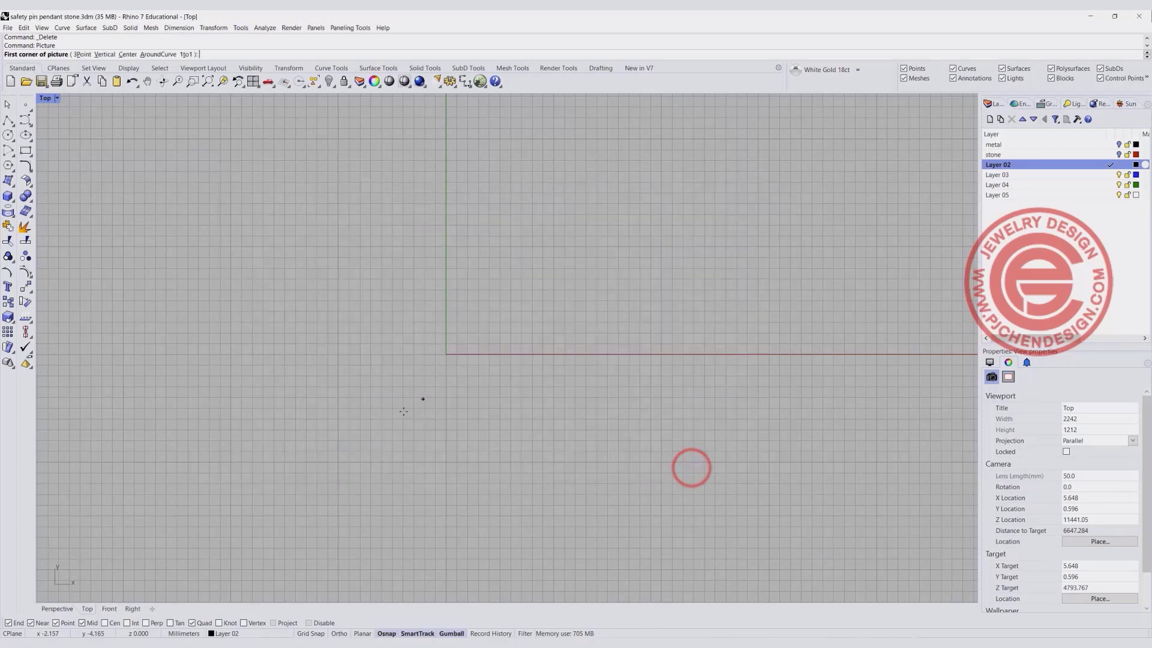
{"action": "left_click", "coordinate": [319, 496]}
{"action": "left_click", "coordinate": [619, 251]}
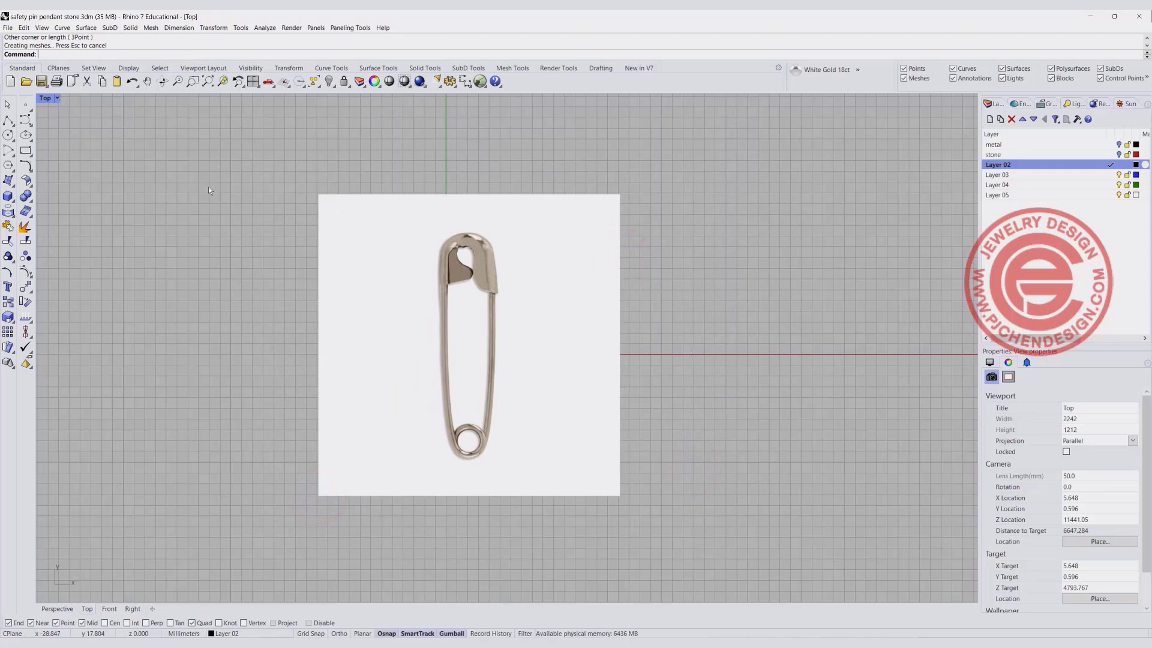
Draw a circle 2 mm in diameter centred on the upper band of the pictured safety pin's head.
{"action": "scroll", "coordinate": [468, 240], "scroll_direction": "up", "scroll_amount": 5}
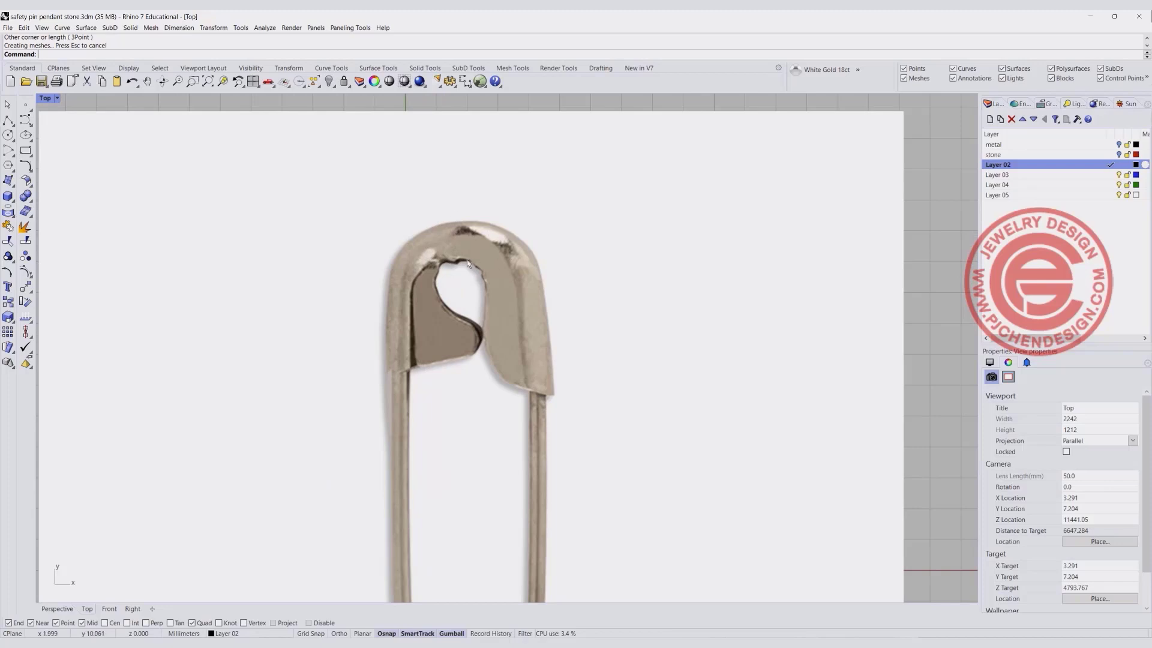
{"action": "left_click", "coordinate": [9, 136]}
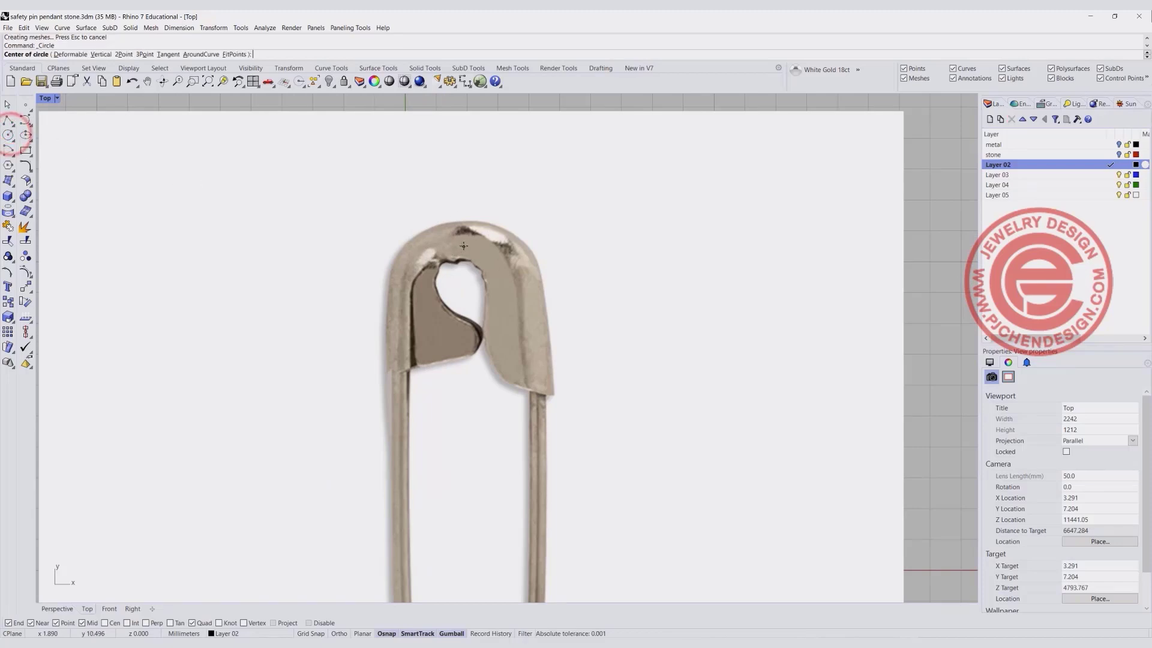
{"action": "left_click", "coordinate": [466, 243]}
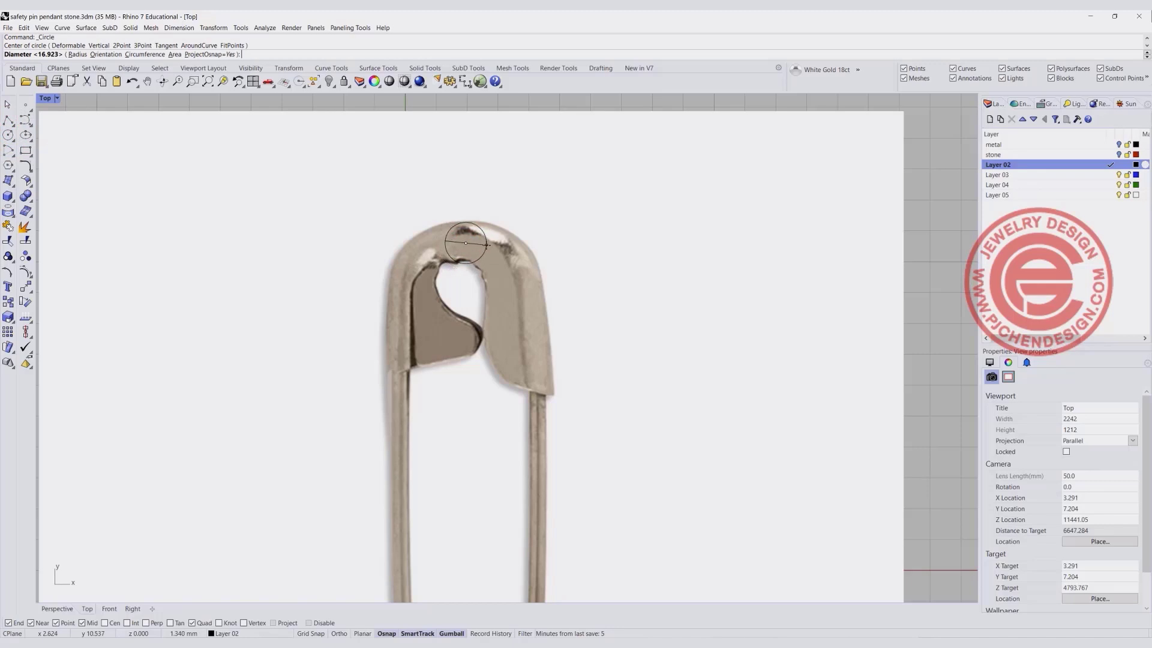
{"action": "type", "text": "2"}
{"action": "key", "text": "Return"}
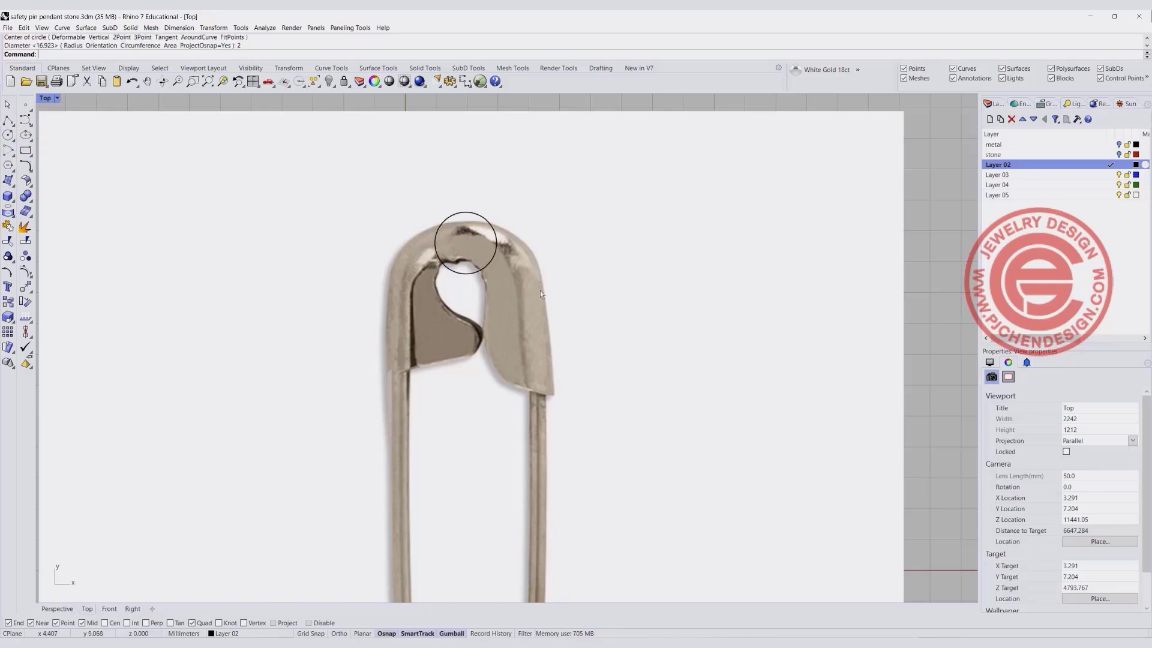
Enlarge the reference picture proportionally in two rounds, moving it down to keep the 2 mm circle on the pin head's upper band.
{"action": "left_click", "coordinate": [517, 295]}
{"action": "scroll", "coordinate": [515, 262], "scroll_direction": "down", "scroll_amount": 3}
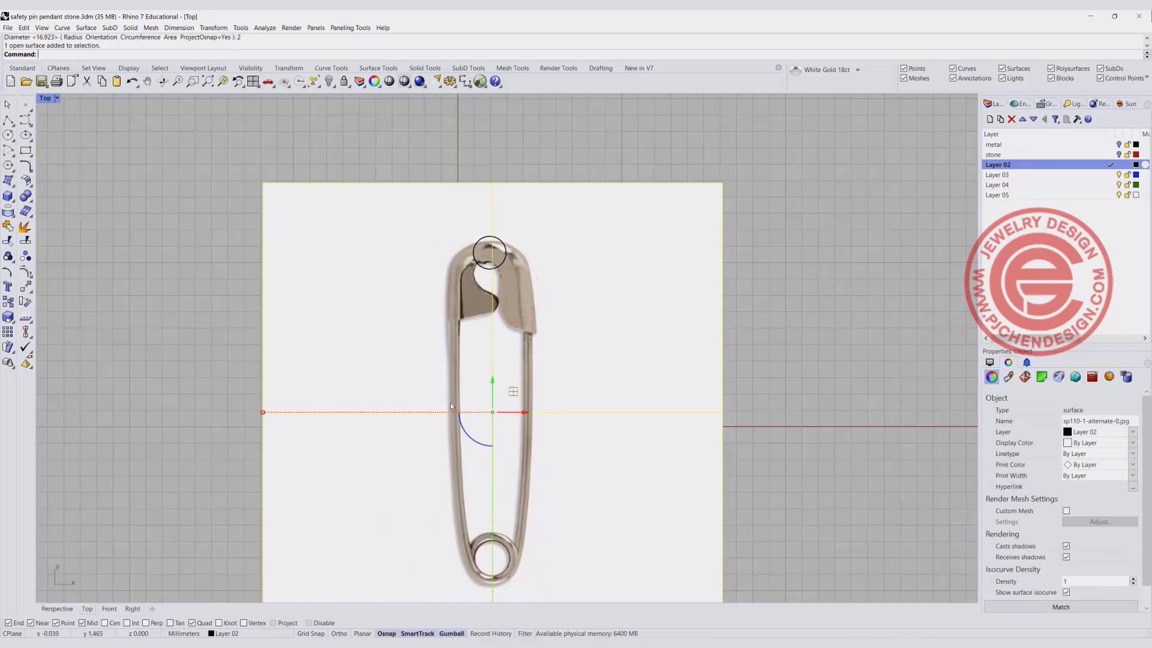
{"action": "left_click_drag", "start_coordinate": [264, 412], "coordinate": [234, 412]}
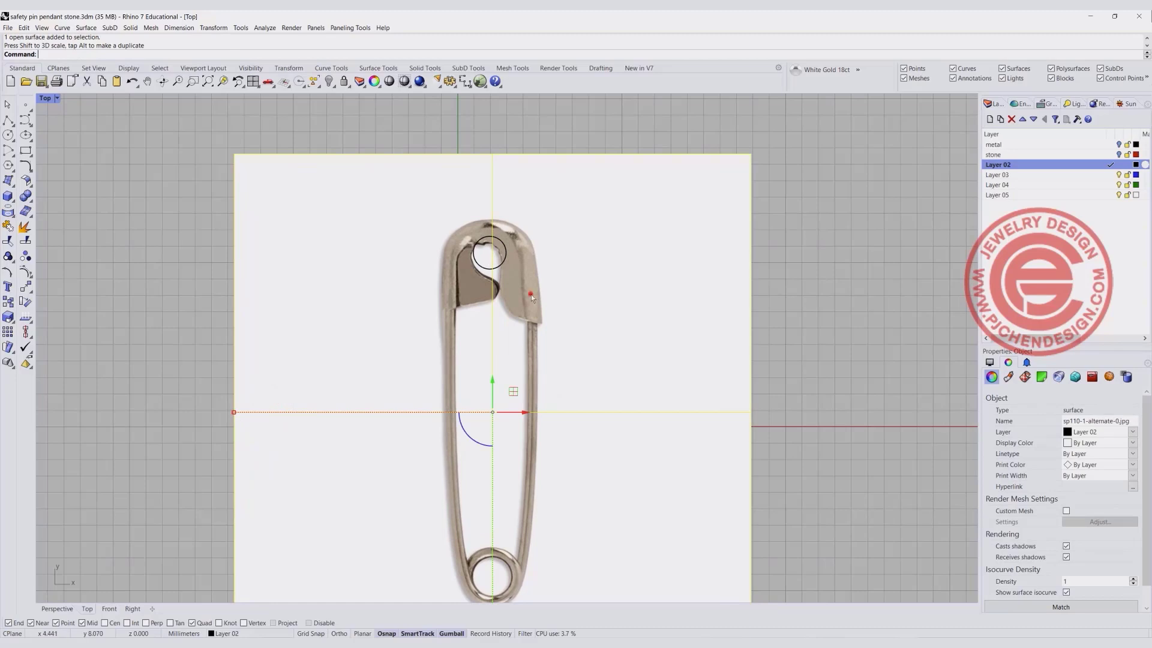
{"action": "left_click_drag", "start_coordinate": [530, 294], "coordinate": [532, 308]}
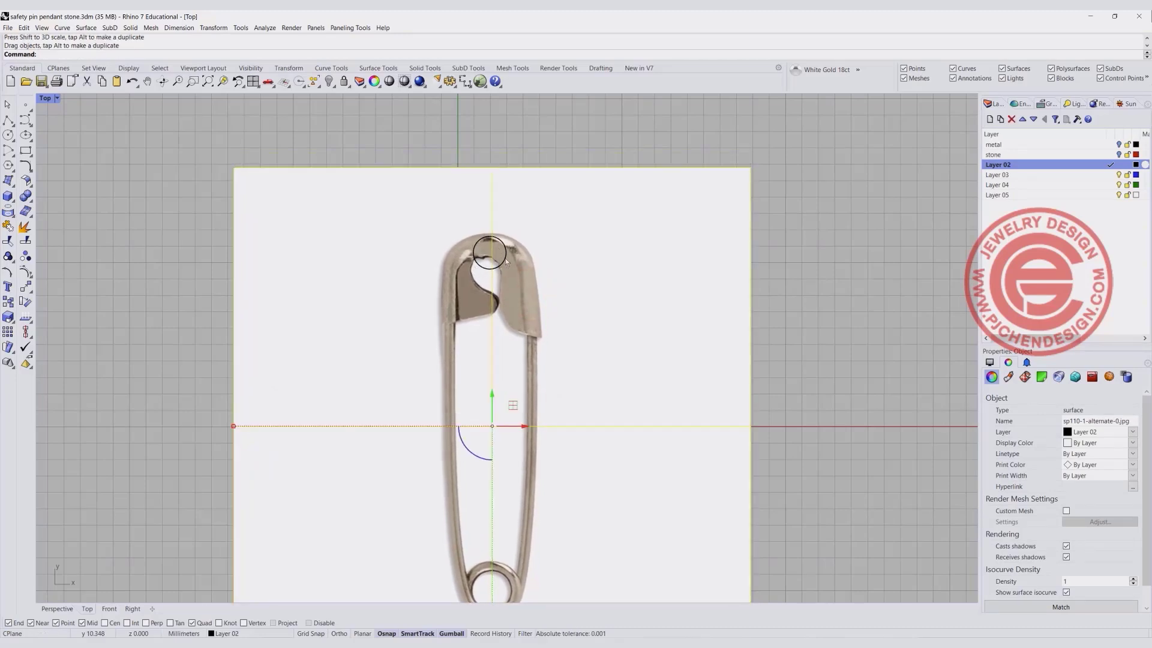
{"action": "scroll", "coordinate": [266, 421], "scroll_direction": "down", "scroll_amount": 3}
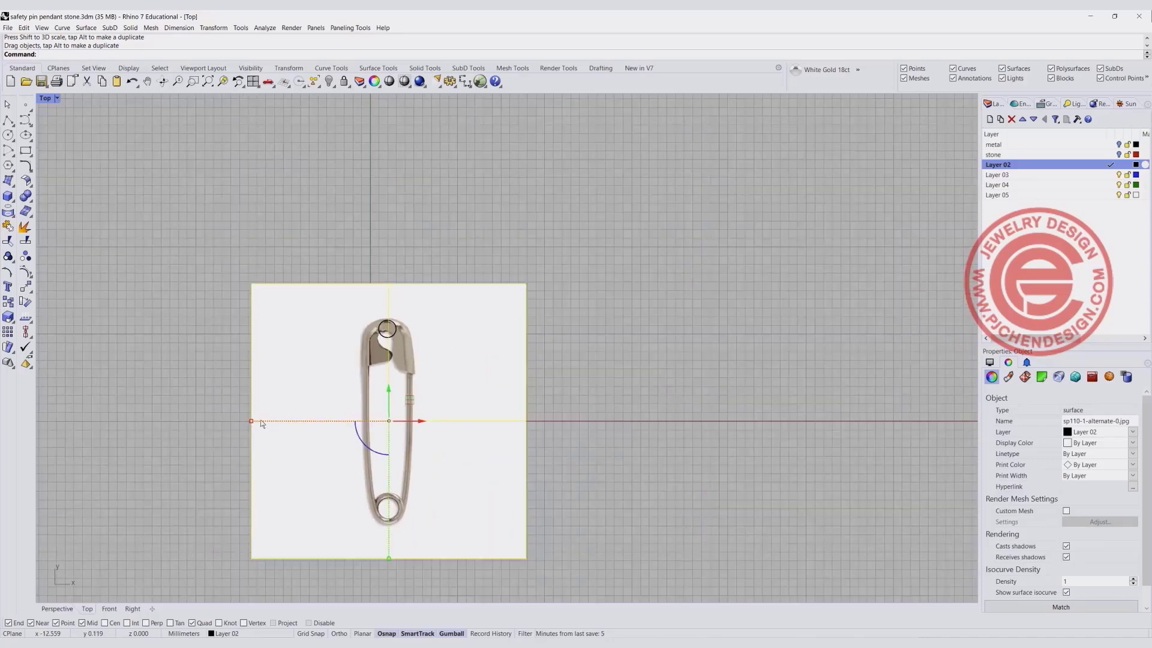
{"action": "left_click_drag", "start_coordinate": [252, 423], "coordinate": [224, 420]}
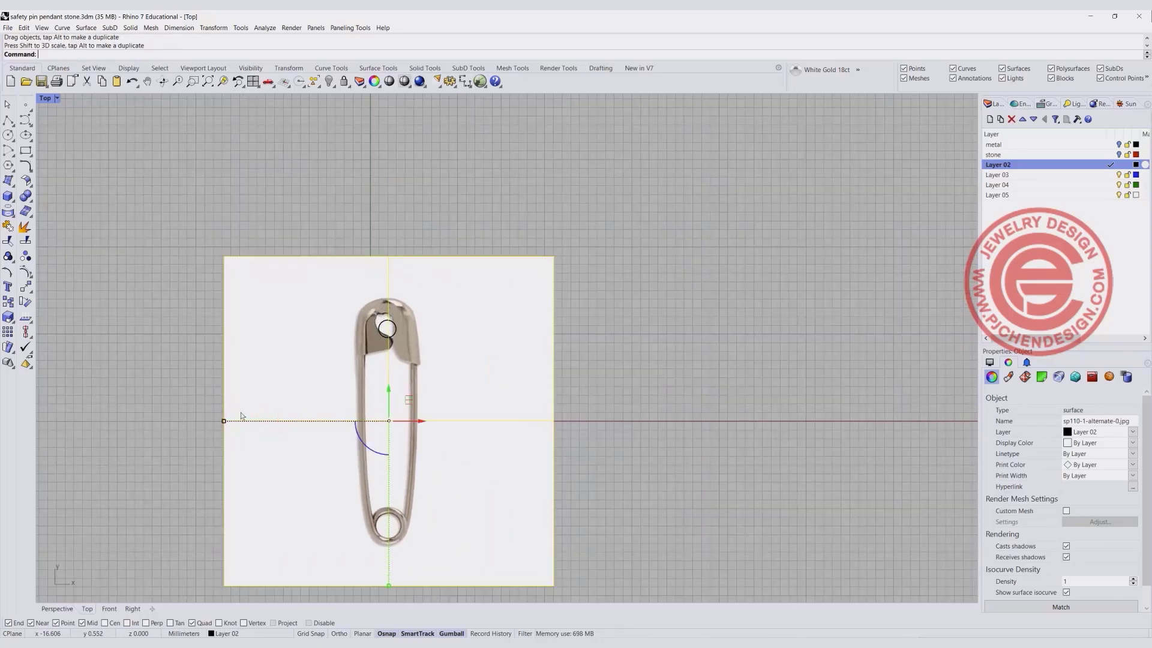
{"action": "left_click_drag", "start_coordinate": [460, 341], "coordinate": [462, 360]}
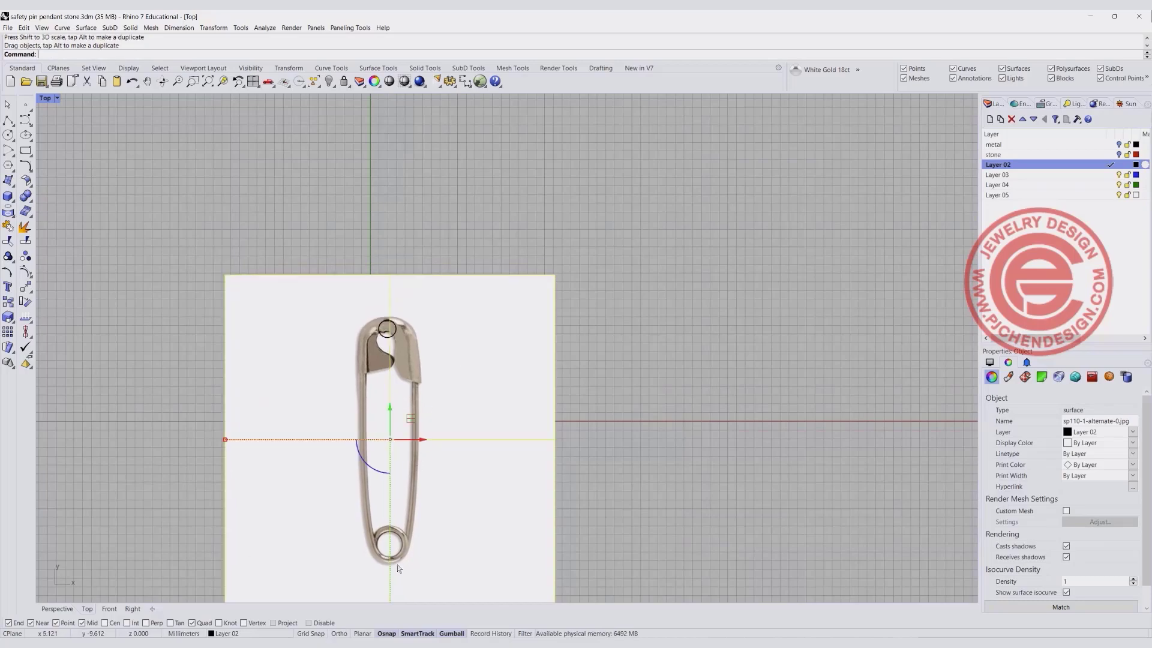
Enlarge the reference picture slightly more and shift it so the circle again sits on the head's upper band.
{"action": "scroll", "coordinate": [395, 334], "scroll_direction": "up", "scroll_amount": 3}
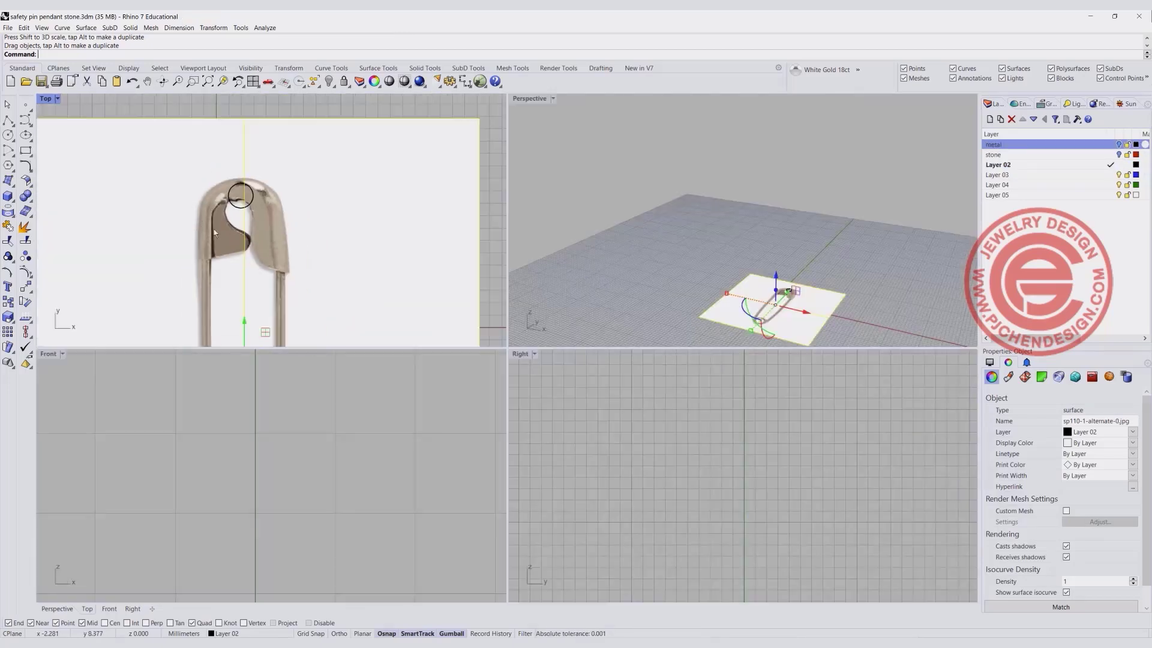
{"action": "right_click_drag", "start_coordinate": [124, 179], "coordinate": [247, 211]}
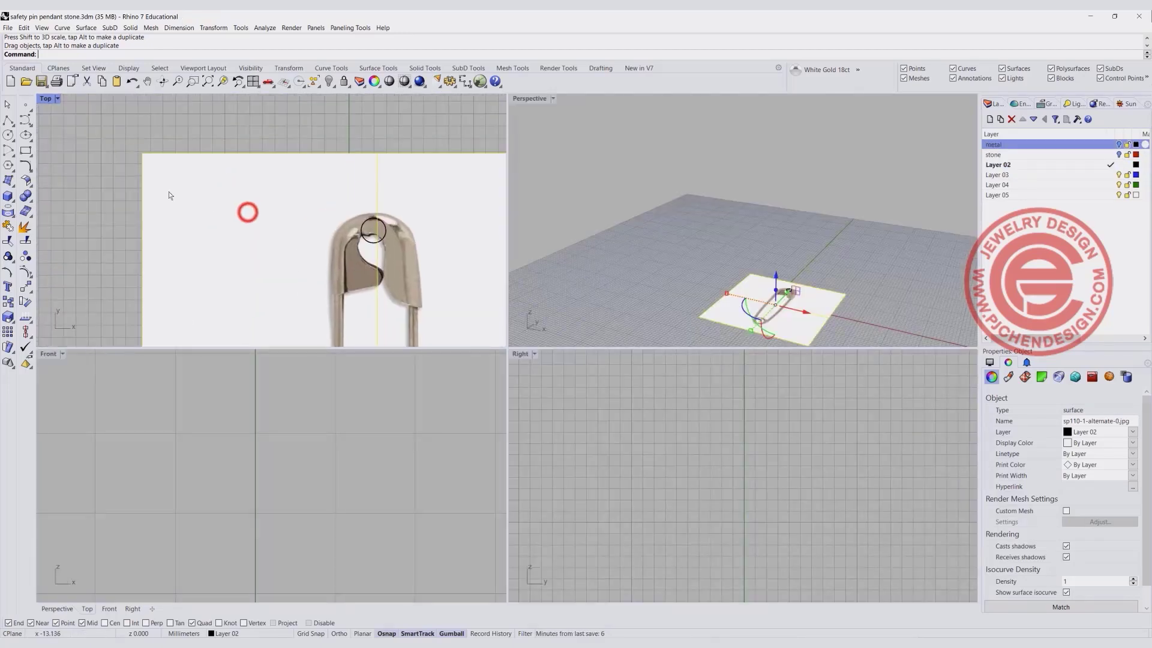
{"action": "scroll", "coordinate": [192, 225], "scroll_direction": "down", "scroll_amount": 7}
{"action": "right_click_drag", "start_coordinate": [192, 274], "coordinate": [165, 252]}
{"action": "left_click_drag", "start_coordinate": [144, 274], "coordinate": [138, 277], "text": "shift"}
{"action": "scroll", "coordinate": [258, 228], "scroll_direction": "up", "scroll_amount": 5}
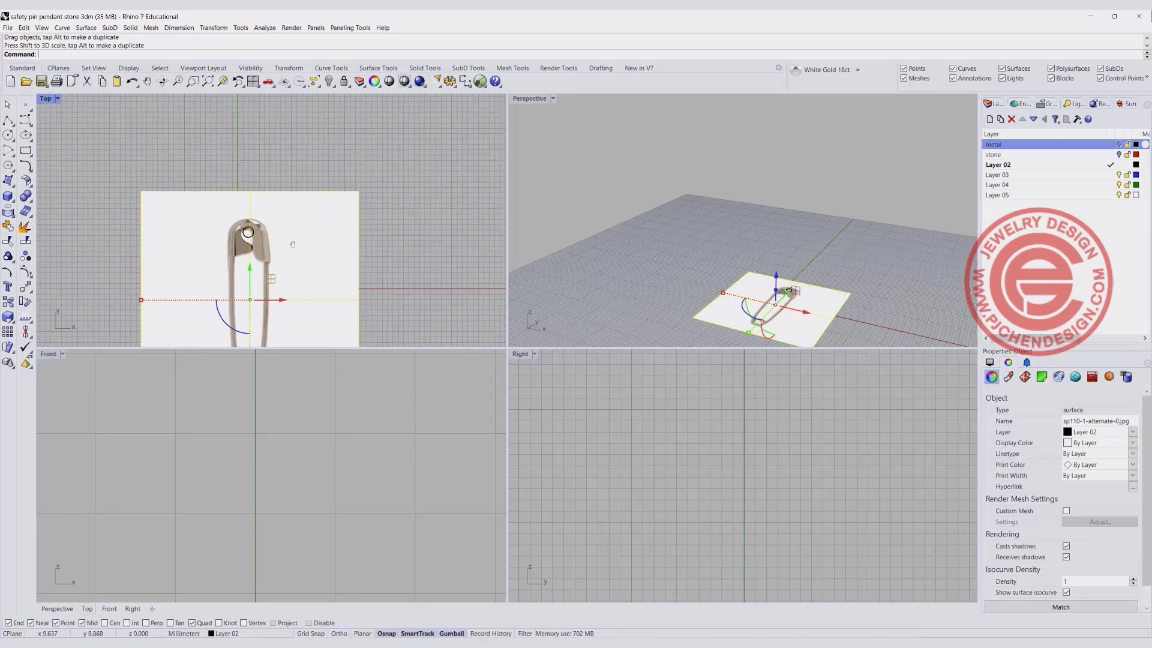
{"action": "double_click", "coordinate": [48, 98]}
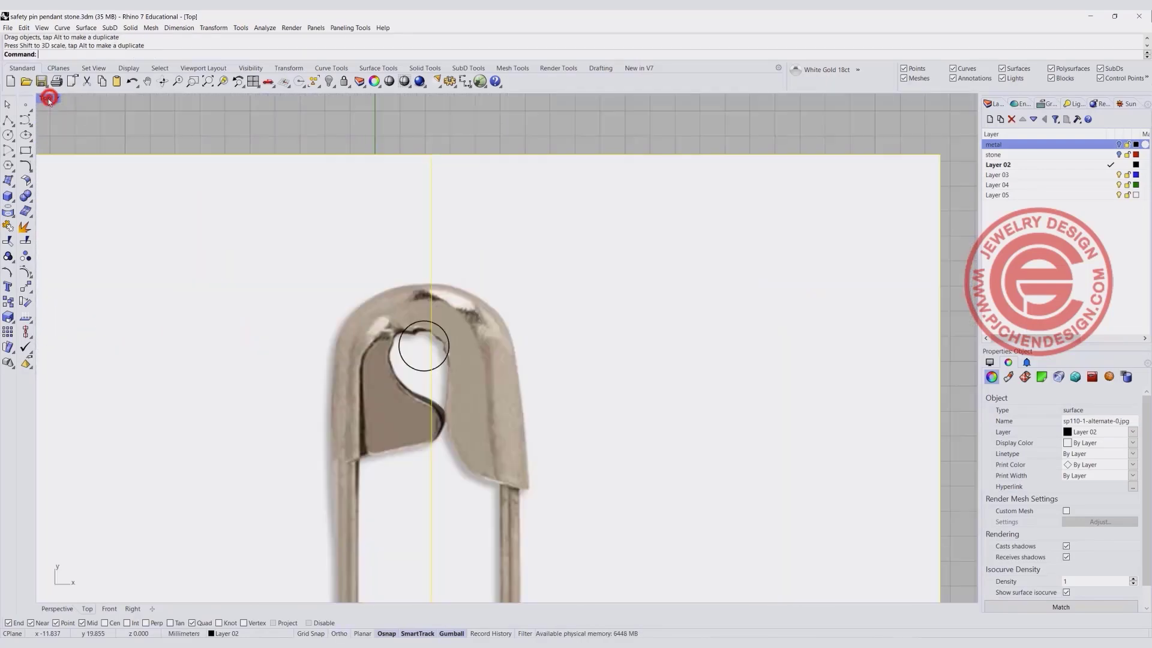
{"action": "scroll", "coordinate": [519, 294], "scroll_direction": "down", "scroll_amount": 6}
{"action": "left_click_drag", "start_coordinate": [509, 330], "coordinate": [507, 347]}
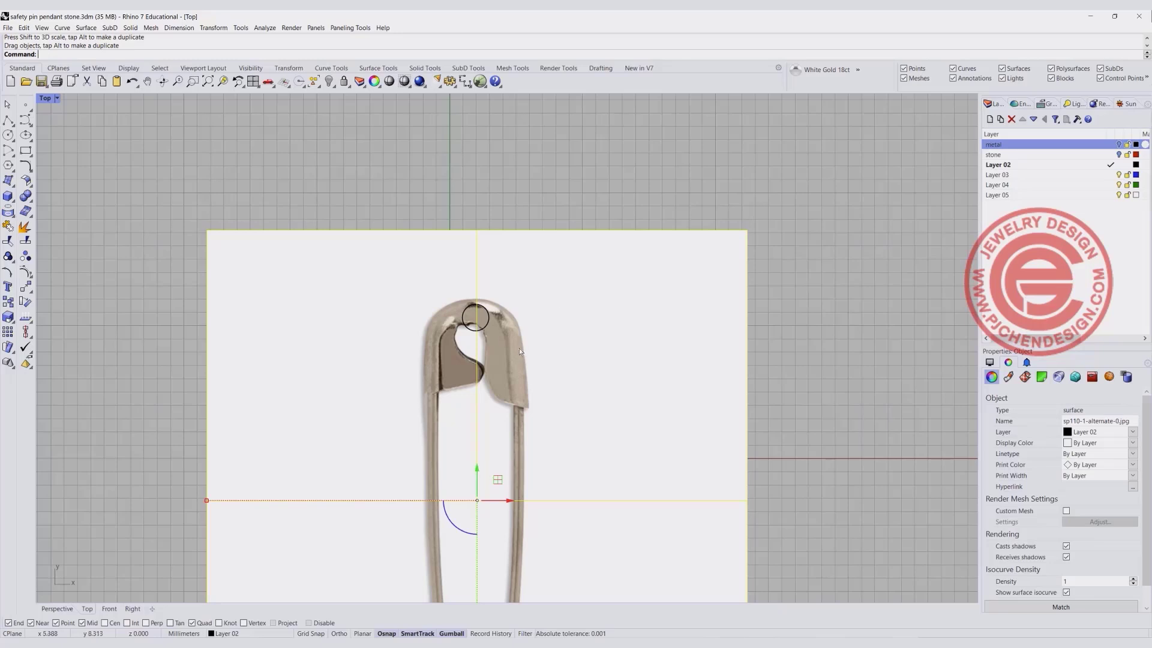
Draw a rounded rectangle around the pictured pin's head with conic corners and a rho of about 0.47.
{"action": "left_click", "coordinate": [23, 153]}
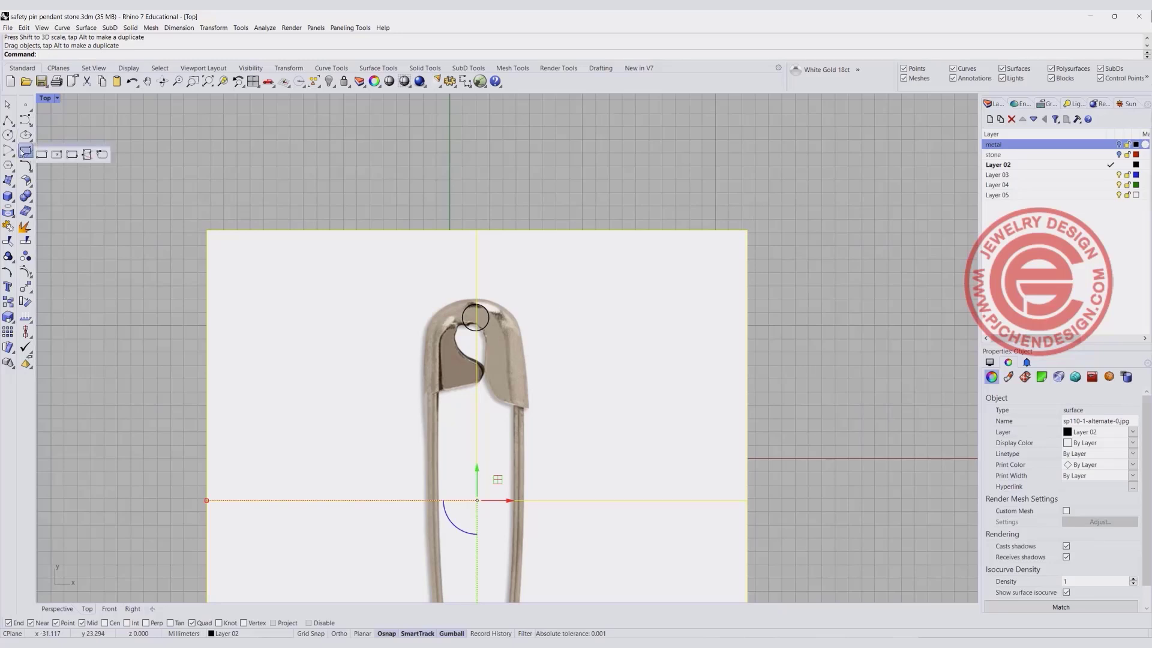
{"action": "left_click", "coordinate": [102, 155]}
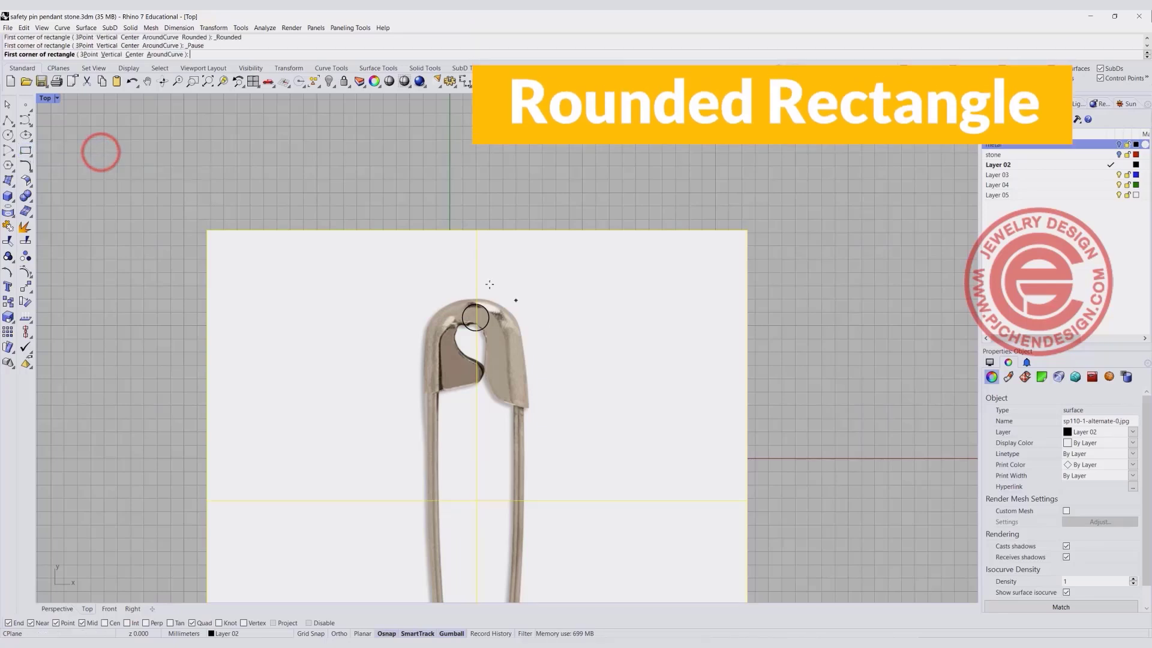
{"action": "left_click", "coordinate": [426, 296]}
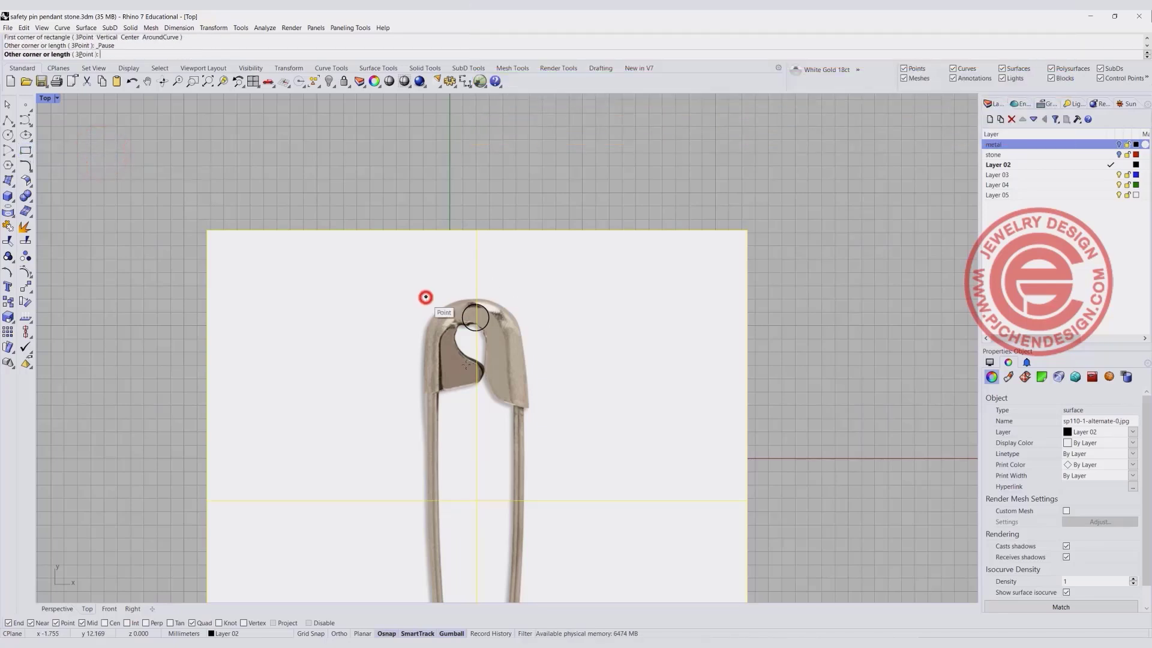
{"action": "left_click", "coordinate": [530, 418]}
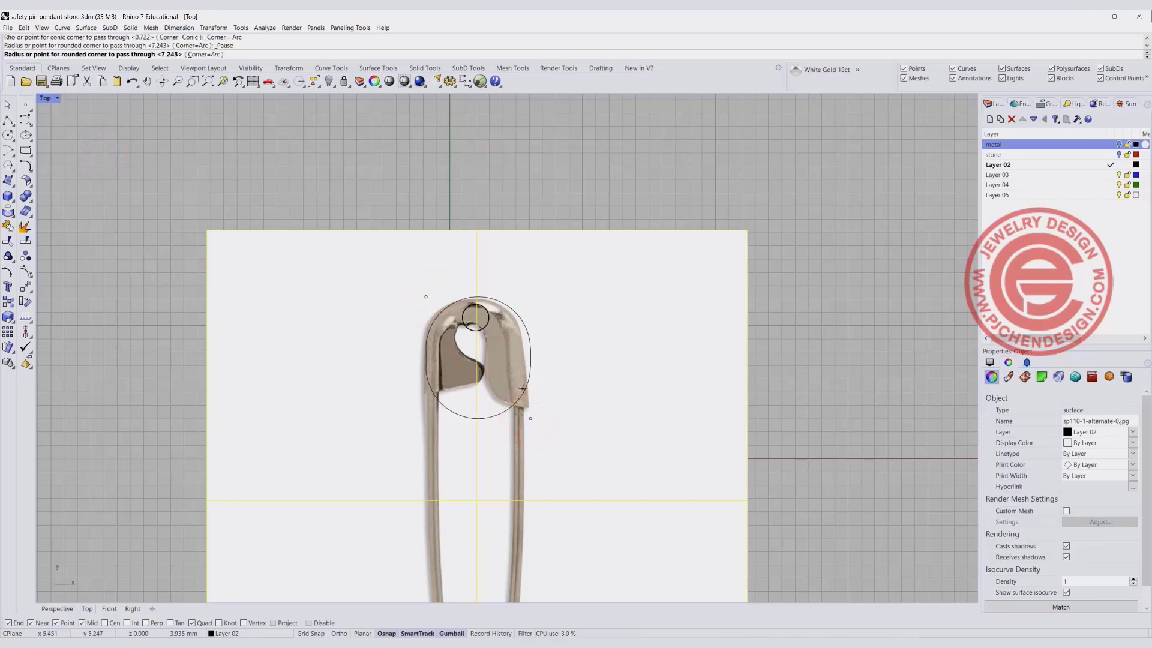
{"action": "left_click", "coordinate": [201, 54]}
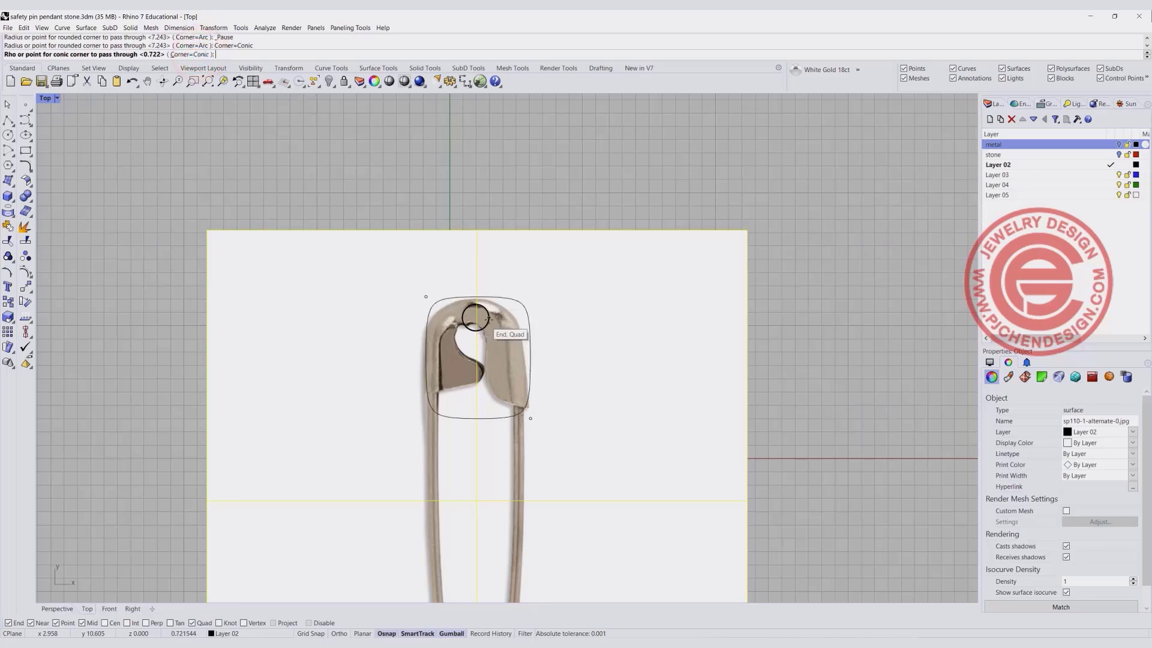
{"action": "left_click", "coordinate": [518, 312]}
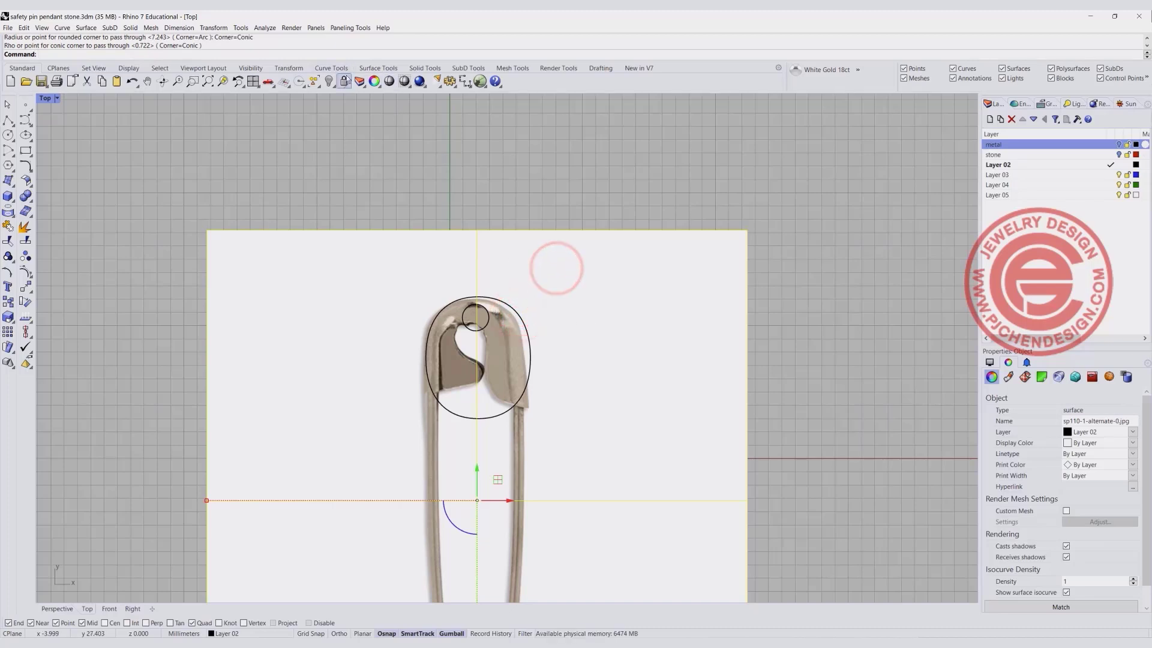
Lock the reference picture and align the circle and rounded outline on a common vertical centre line over the pin head.
{"action": "key", "text": "ctrl+l"}
{"action": "left_click", "coordinate": [488, 321]}
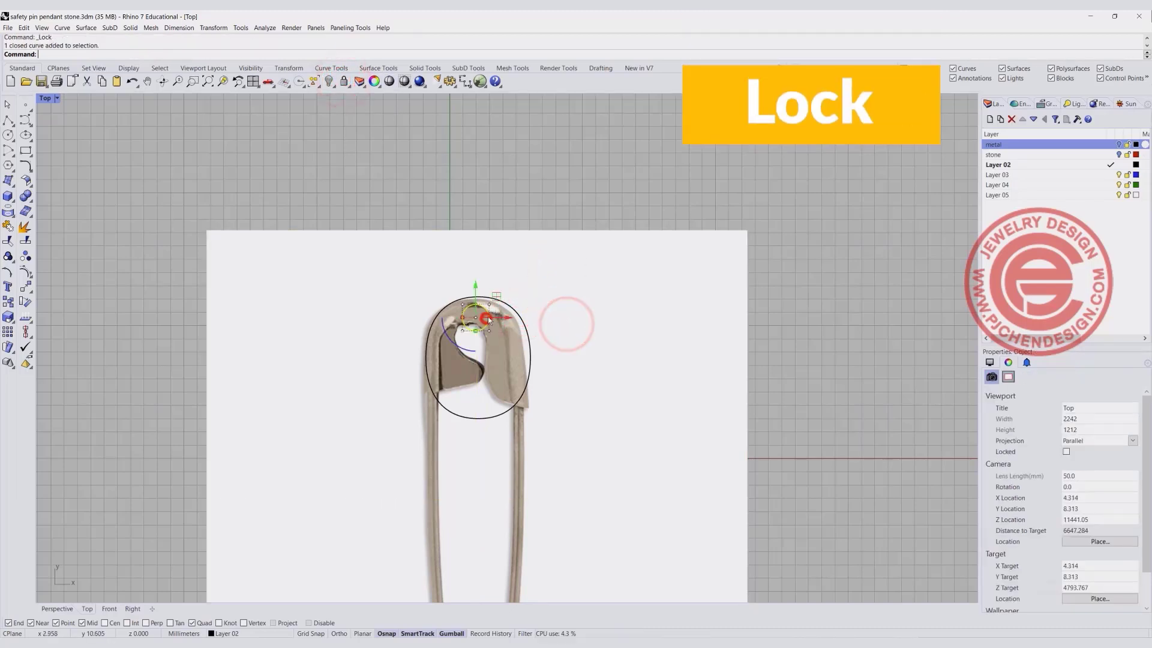
{"action": "left_click", "coordinate": [518, 312], "text": "shift"}
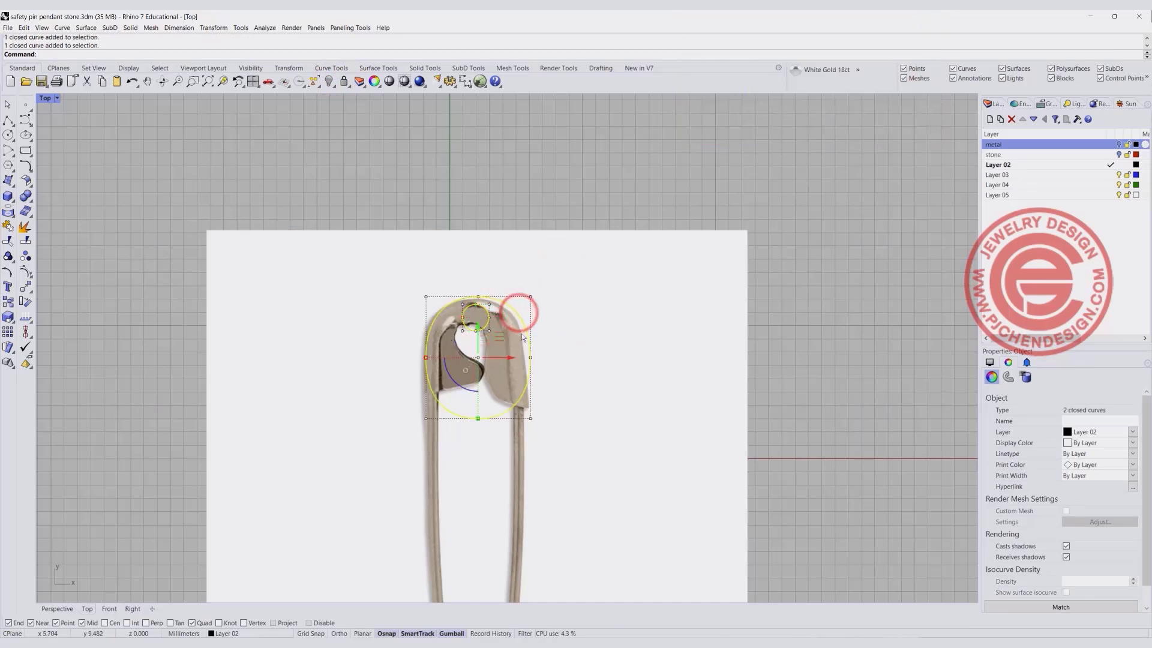
{"action": "left_click", "coordinate": [27, 333]}
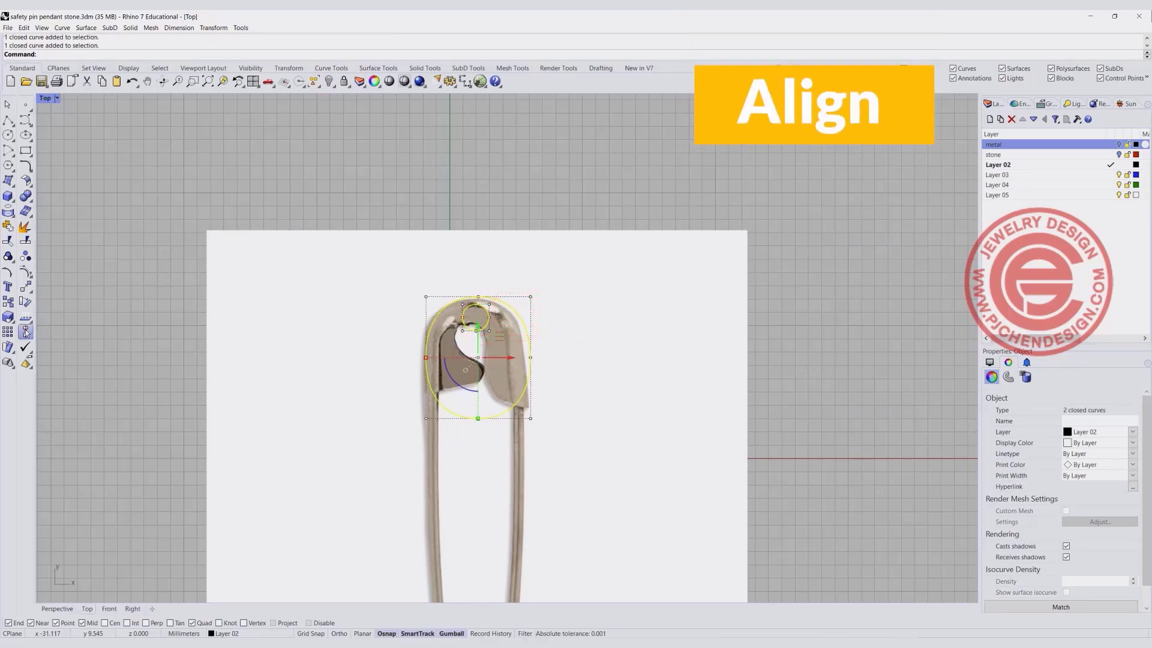
{"action": "left_click", "coordinate": [42, 352]}
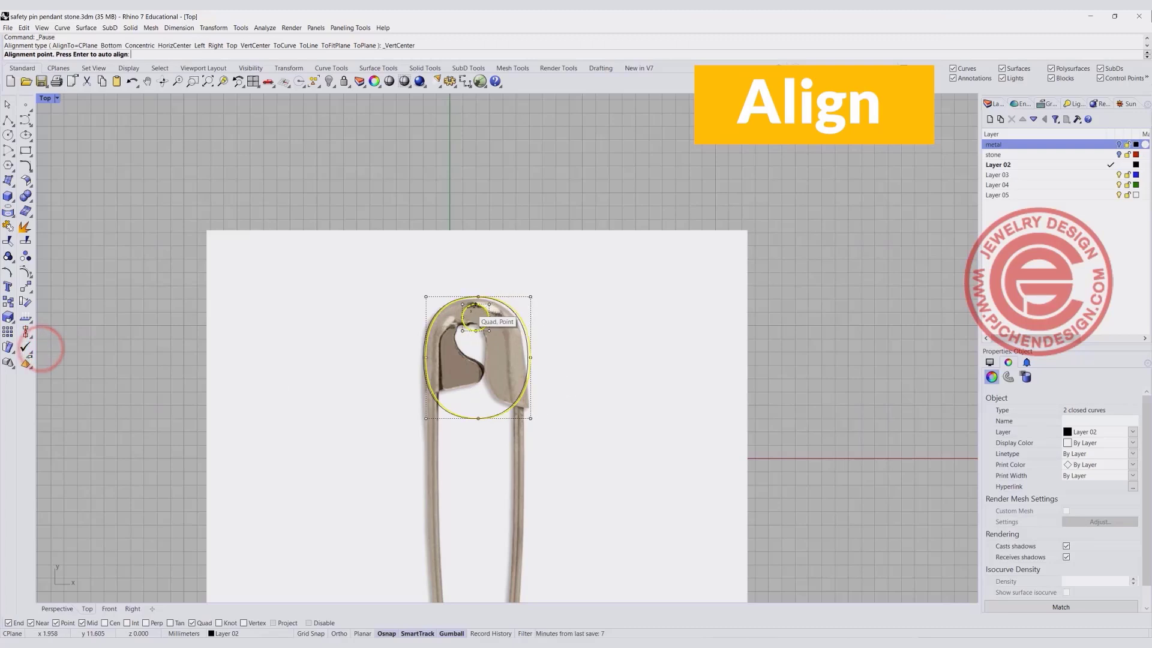
{"action": "left_click", "coordinate": [473, 310]}
{"action": "left_click_drag", "start_coordinate": [509, 358], "coordinate": [507, 369]}
{"action": "left_click", "coordinate": [612, 424]}
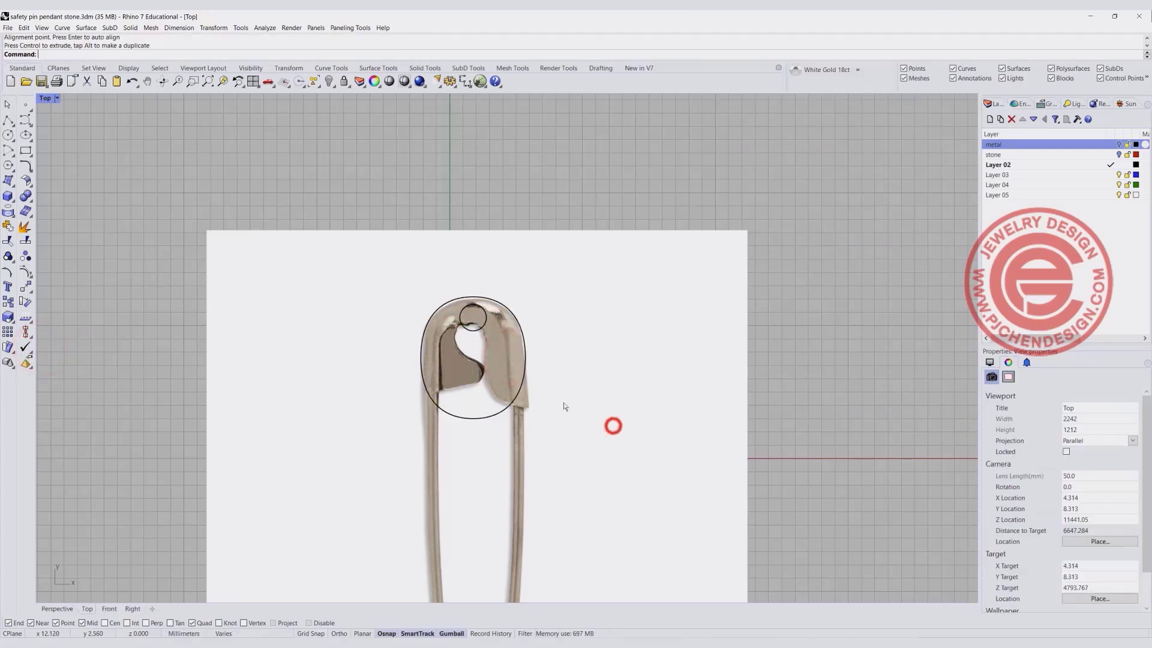
Stretch the rounded outline downward by moving its three bottom control points, and spread those points wider apart.
{"action": "left_click", "coordinate": [505, 411]}
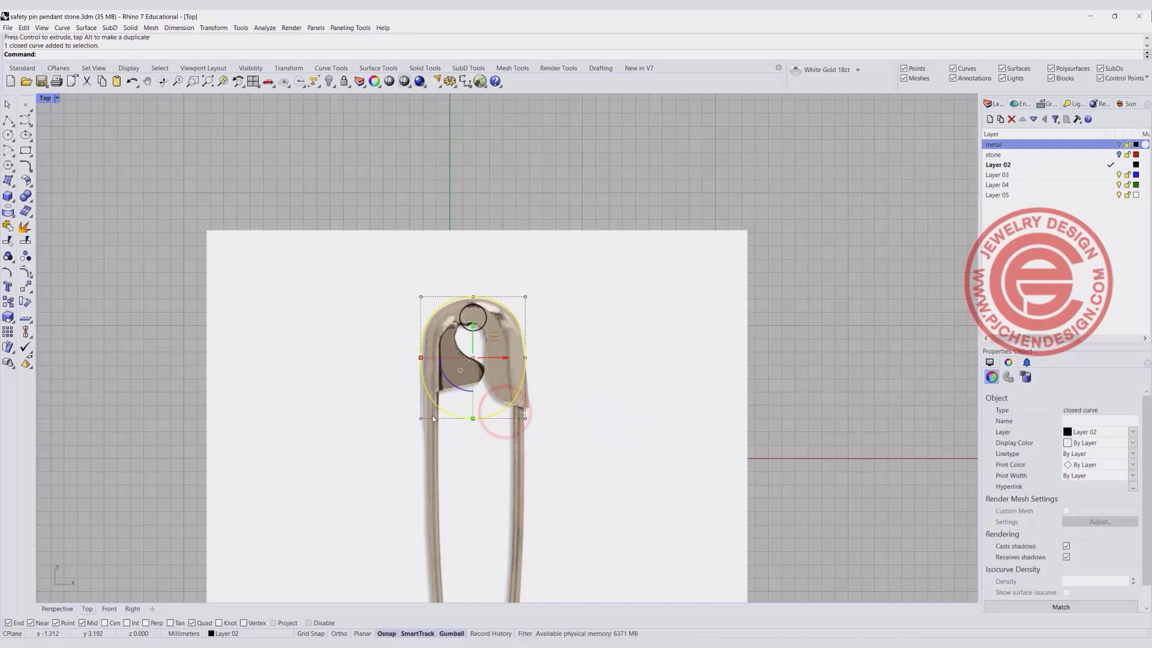
{"action": "left_click_drag", "start_coordinate": [384, 401], "coordinate": [475, 420]}
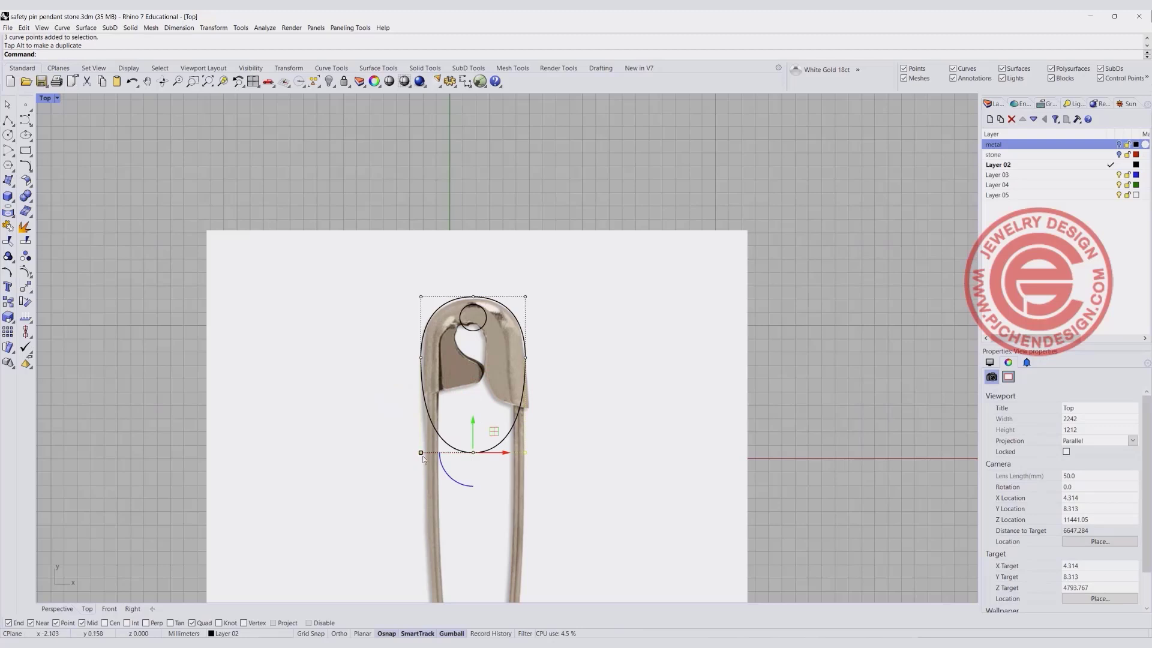
{"action": "left_click_drag", "start_coordinate": [423, 459], "coordinate": [403, 463]}
Rebuild the head outline with 8 points and degree 3, deleting the input curve.
{"action": "scroll", "coordinate": [520, 357], "scroll_direction": "up", "scroll_amount": 4}
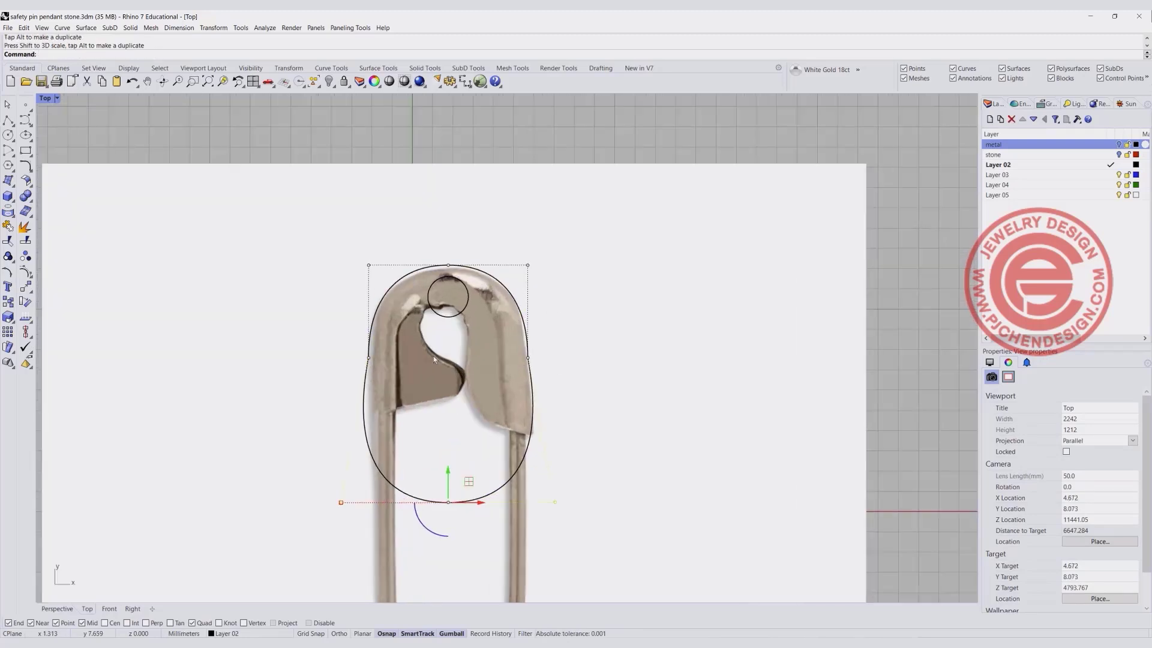
{"action": "scroll", "coordinate": [373, 357], "scroll_direction": "up", "scroll_amount": 5}
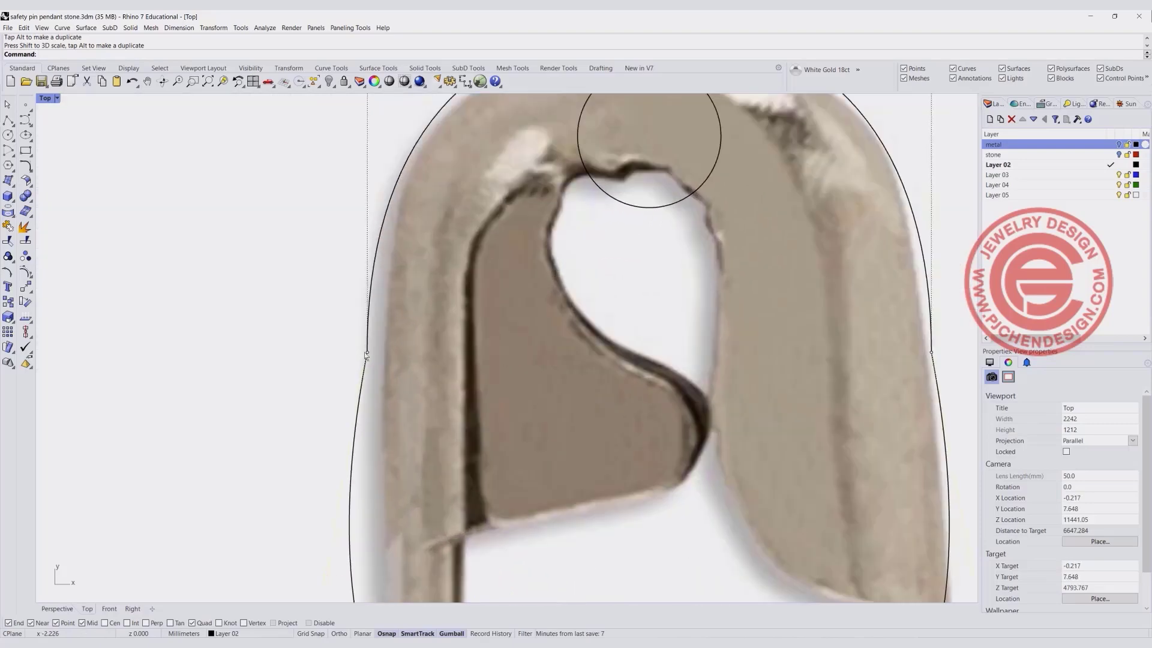
{"action": "scroll", "coordinate": [470, 353], "scroll_direction": "down", "scroll_amount": 5}
{"action": "scroll", "coordinate": [510, 365], "scroll_direction": "down", "scroll_amount": 2}
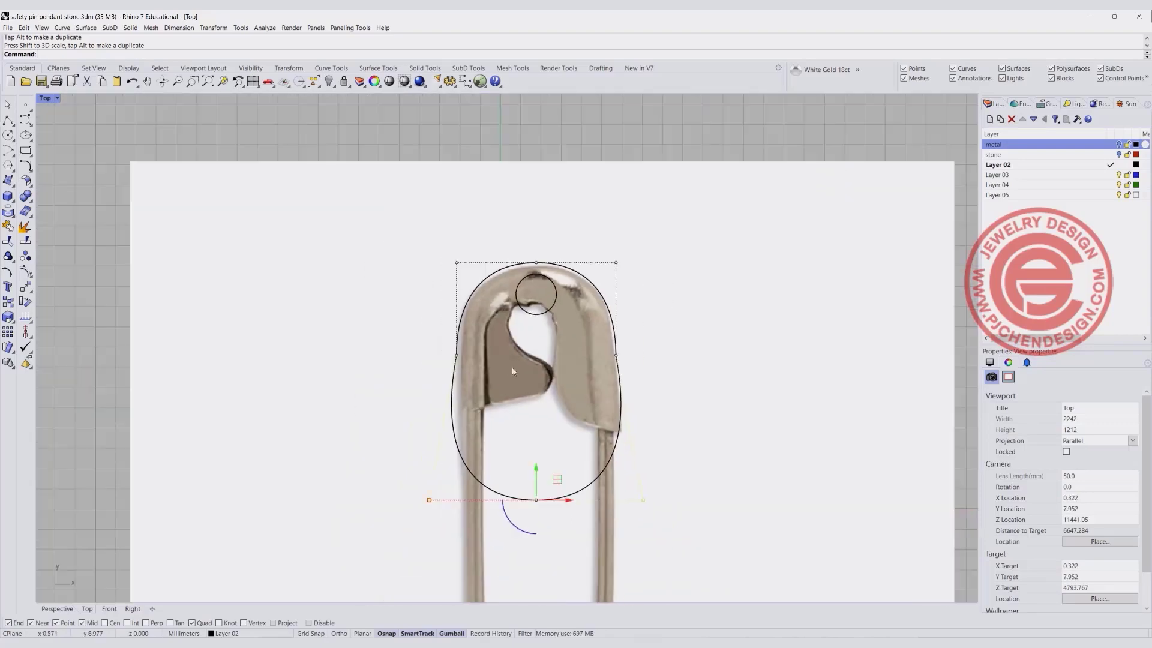
{"action": "right_click_drag", "start_coordinate": [513, 368], "coordinate": [409, 360]}
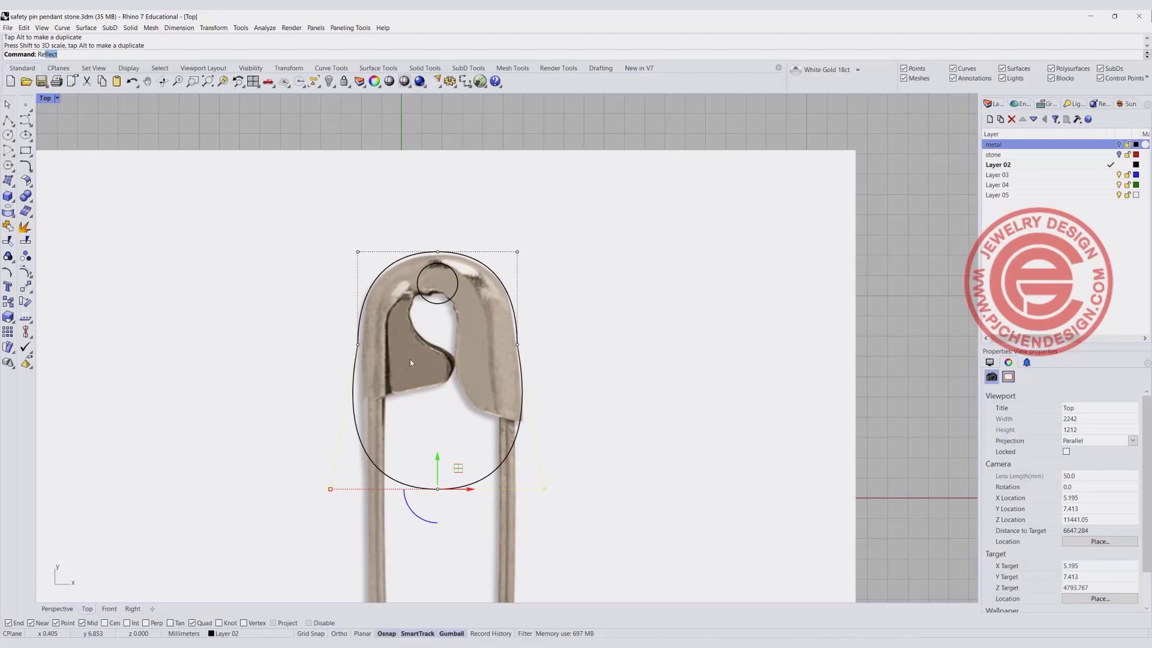
{"action": "type", "text": "eb"}
{"action": "key", "text": "Return"}
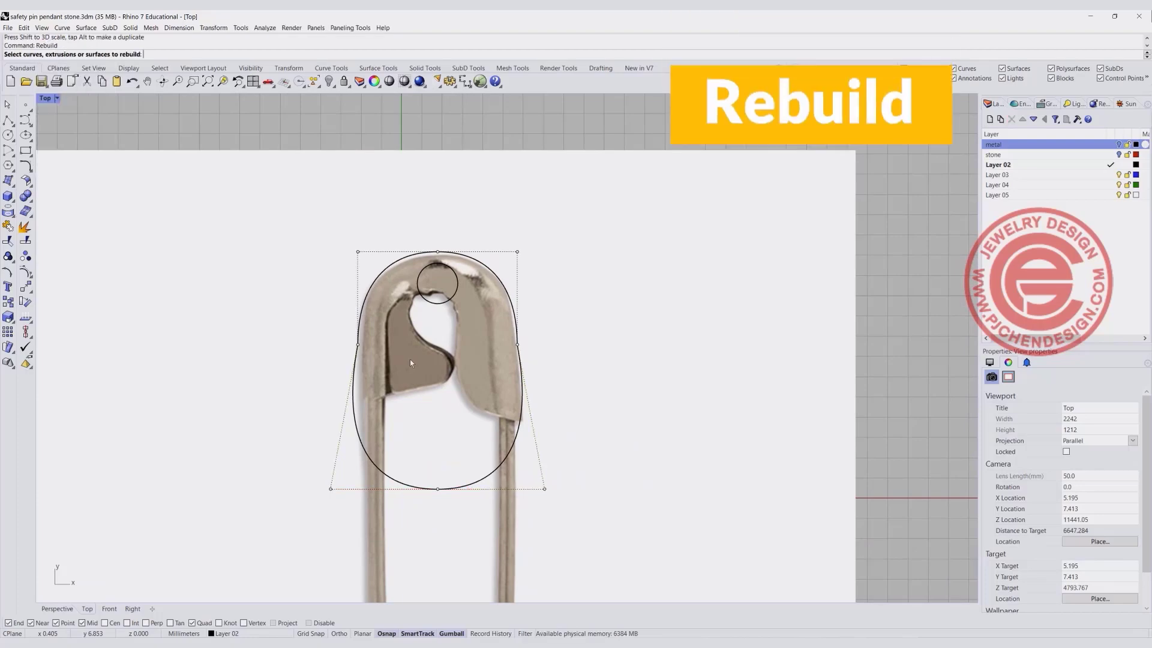
{"action": "left_click", "coordinate": [381, 267]}
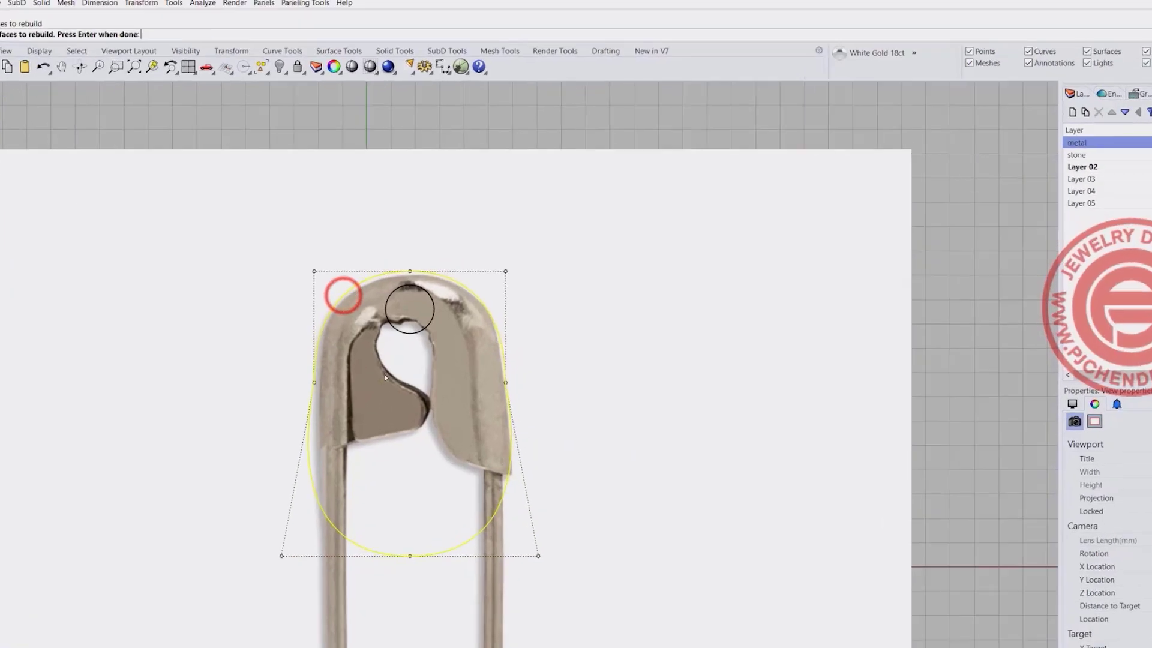
{"action": "key", "text": "Return"}
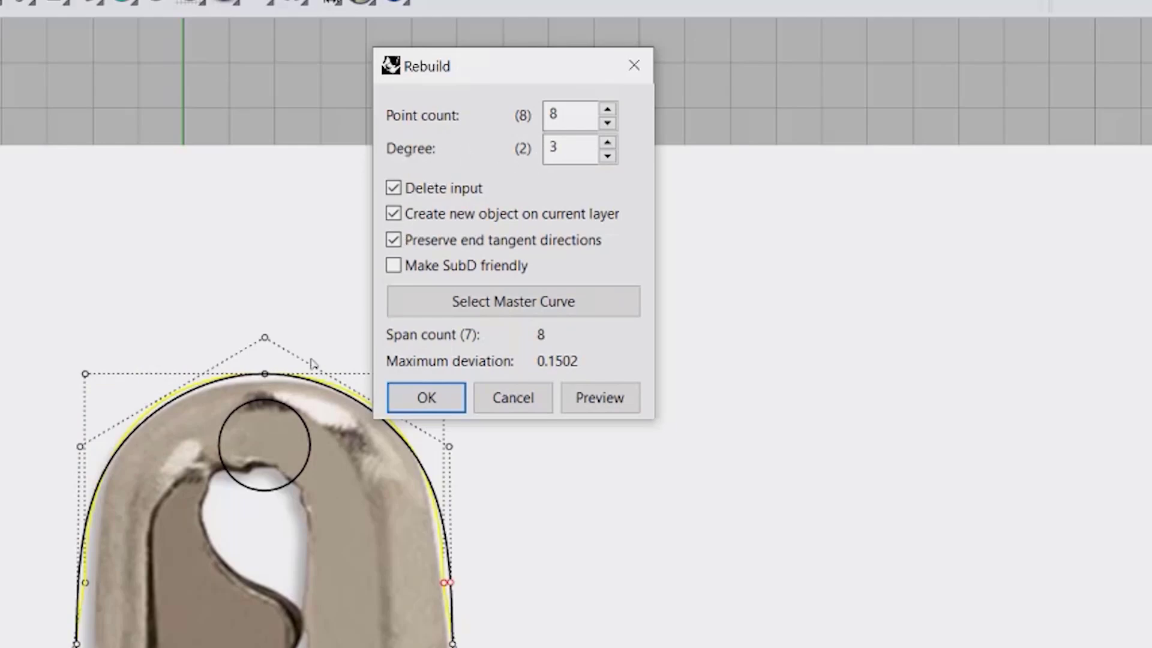
{"action": "left_click", "coordinate": [426, 398]}
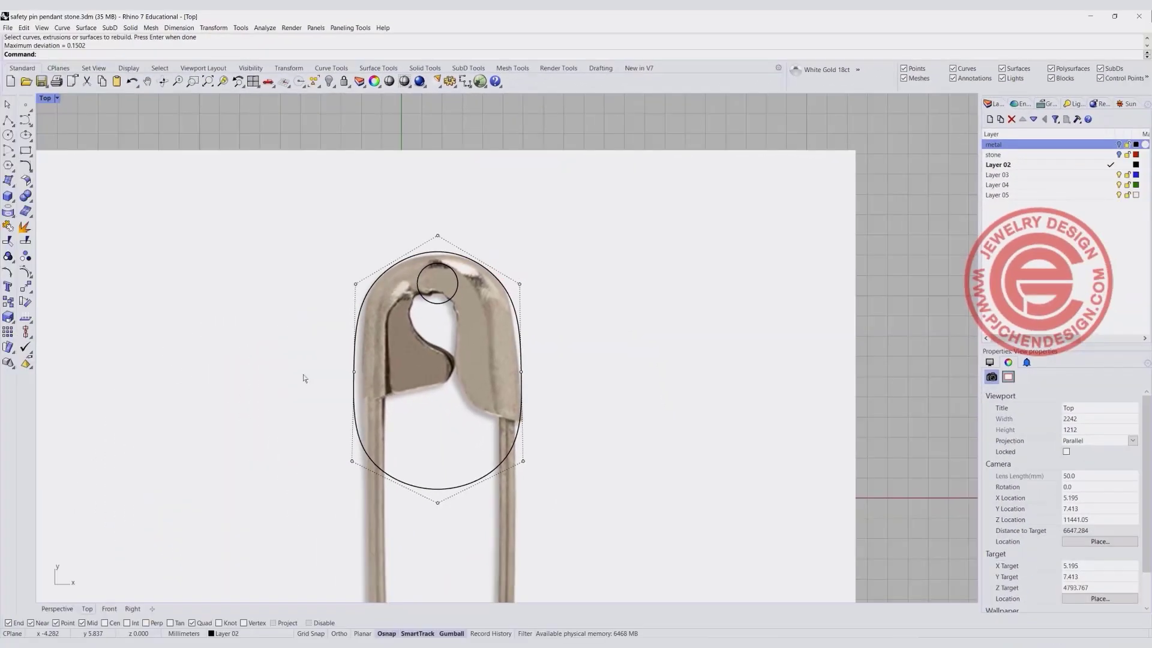
Scale the outline's middle pair of control points narrower and its three bottom points slightly wider.
{"action": "left_click_drag", "start_coordinate": [279, 333], "coordinate": [538, 404]}
{"action": "left_click_drag", "start_coordinate": [354, 374], "coordinate": [364, 375]}
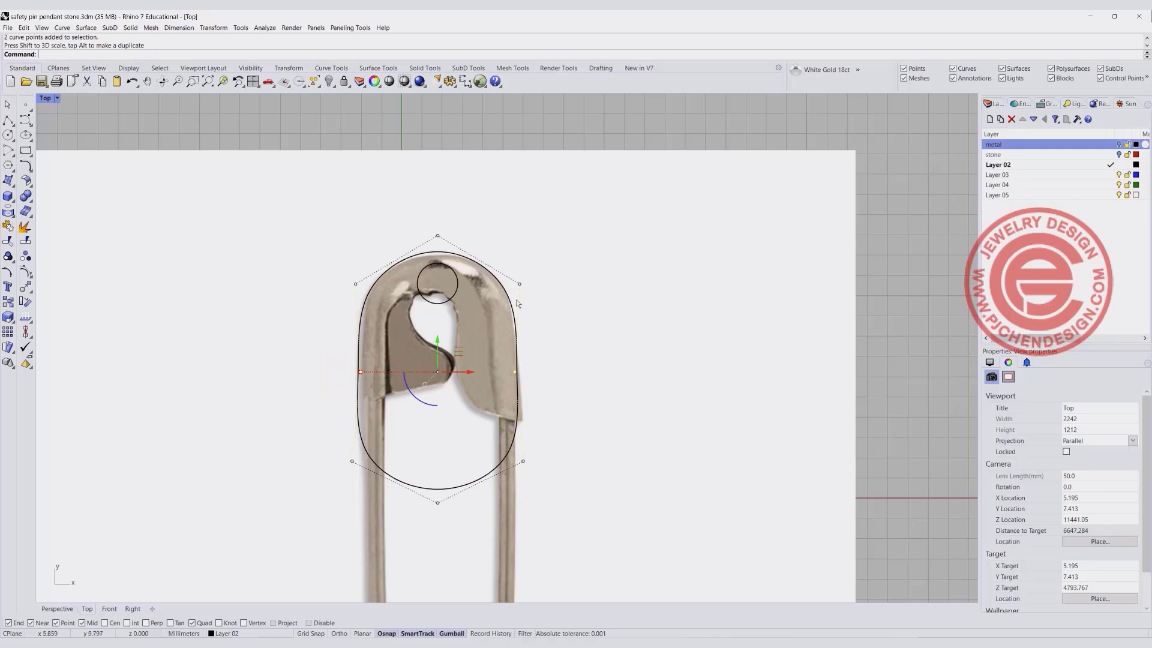
{"action": "left_click_drag", "start_coordinate": [283, 442], "coordinate": [529, 514]}
{"action": "left_click_drag", "start_coordinate": [351, 482], "coordinate": [349, 482]}
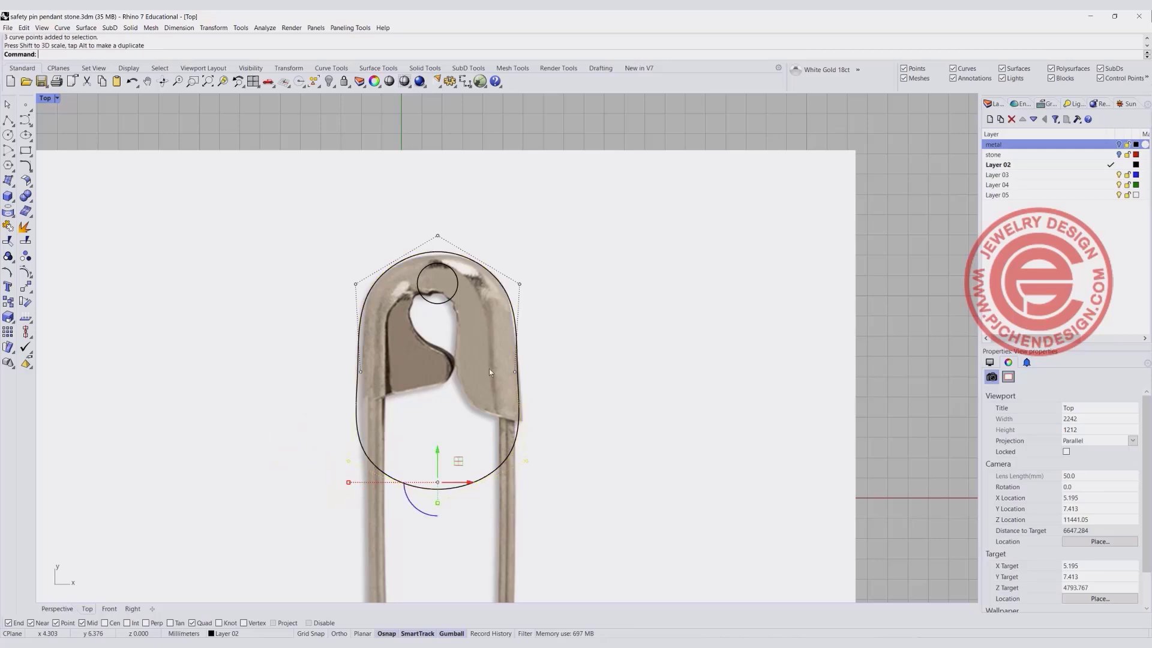
Scale the outline's upper pair of control points inward to follow the shoulders of the pictured pin head.
{"action": "left_click", "coordinate": [519, 283]}
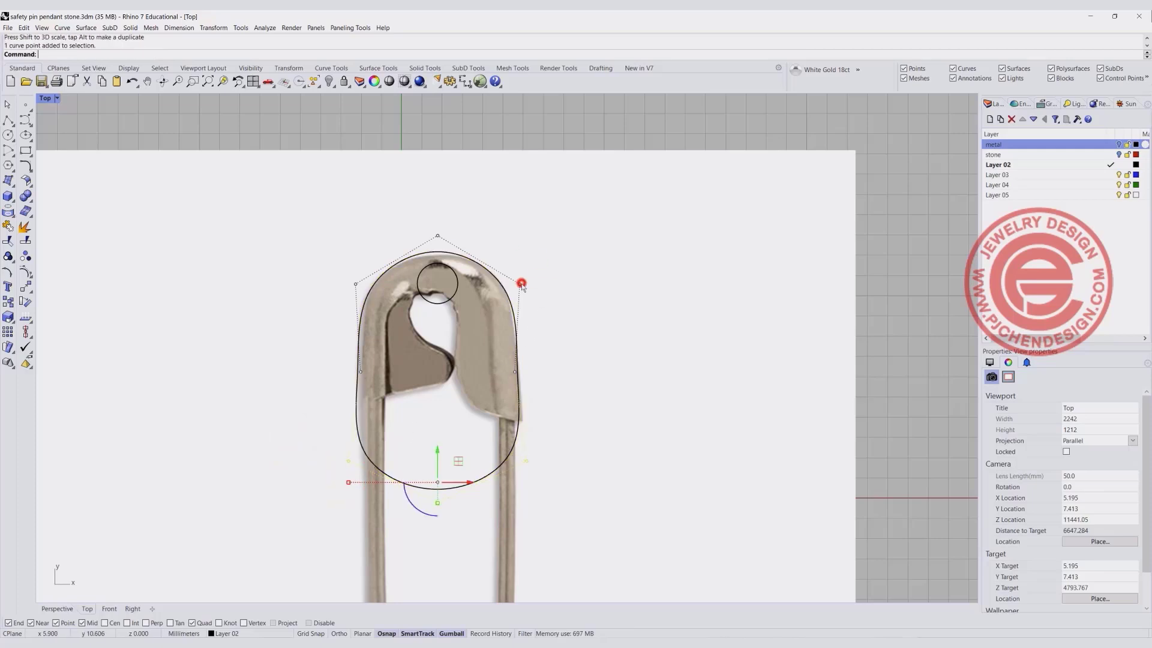
{"action": "left_click", "coordinate": [355, 284], "text": "shift"}
{"action": "left_click_drag", "start_coordinate": [359, 285], "coordinate": [364, 287]}
{"action": "left_click", "coordinate": [618, 368]}
Move the outline's three bottom control points slightly upward to shorten the head shape.
{"action": "scroll", "coordinate": [499, 333], "scroll_direction": "down", "scroll_amount": 2}
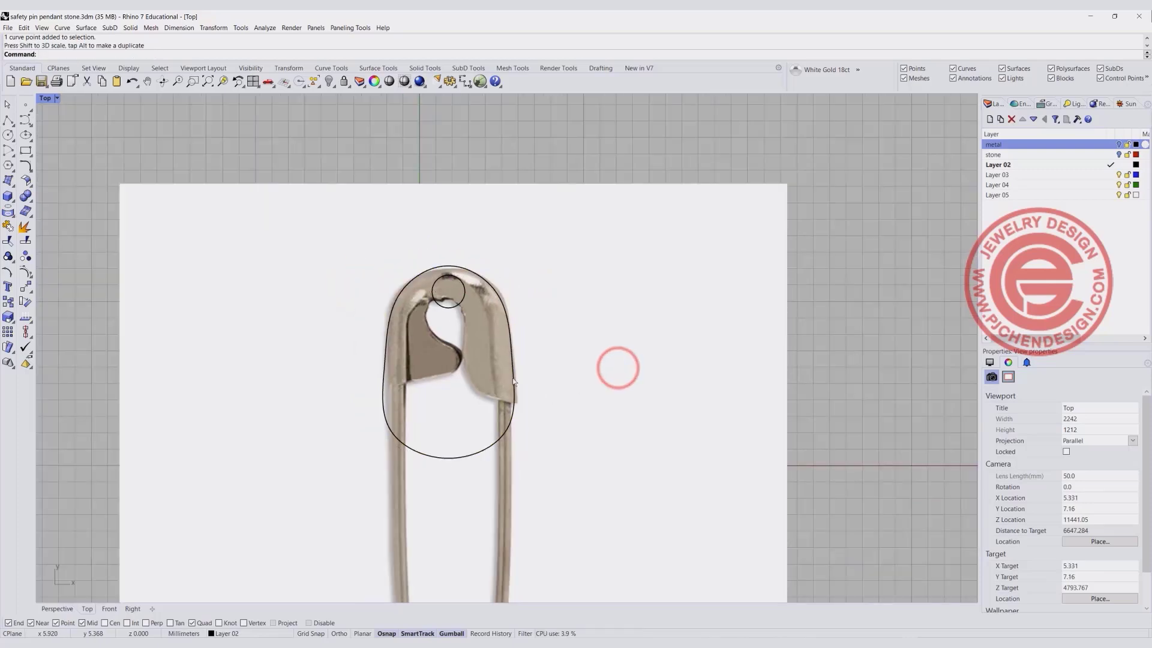
{"action": "scroll", "coordinate": [512, 378], "scroll_direction": "up", "scroll_amount": 2}
{"action": "left_click", "coordinate": [513, 424]}
{"action": "left_click_drag", "start_coordinate": [296, 424], "coordinate": [657, 519]}
{"action": "left_click_drag", "start_coordinate": [433, 437], "coordinate": [345, 428]}
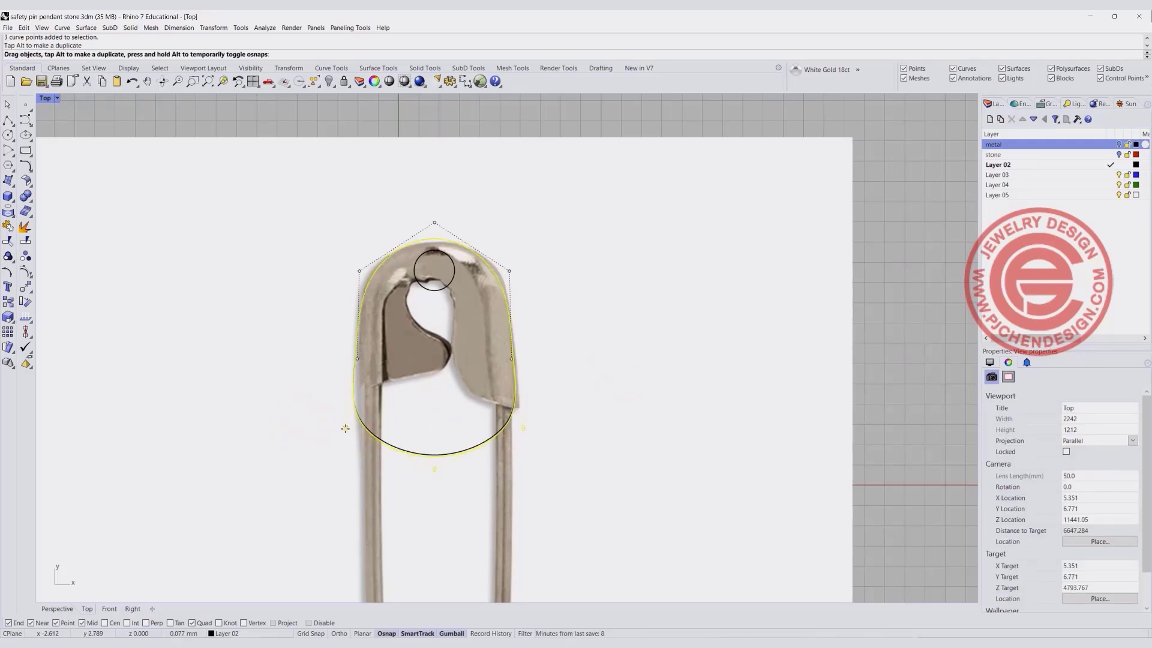
{"action": "left_click", "coordinate": [668, 428]}
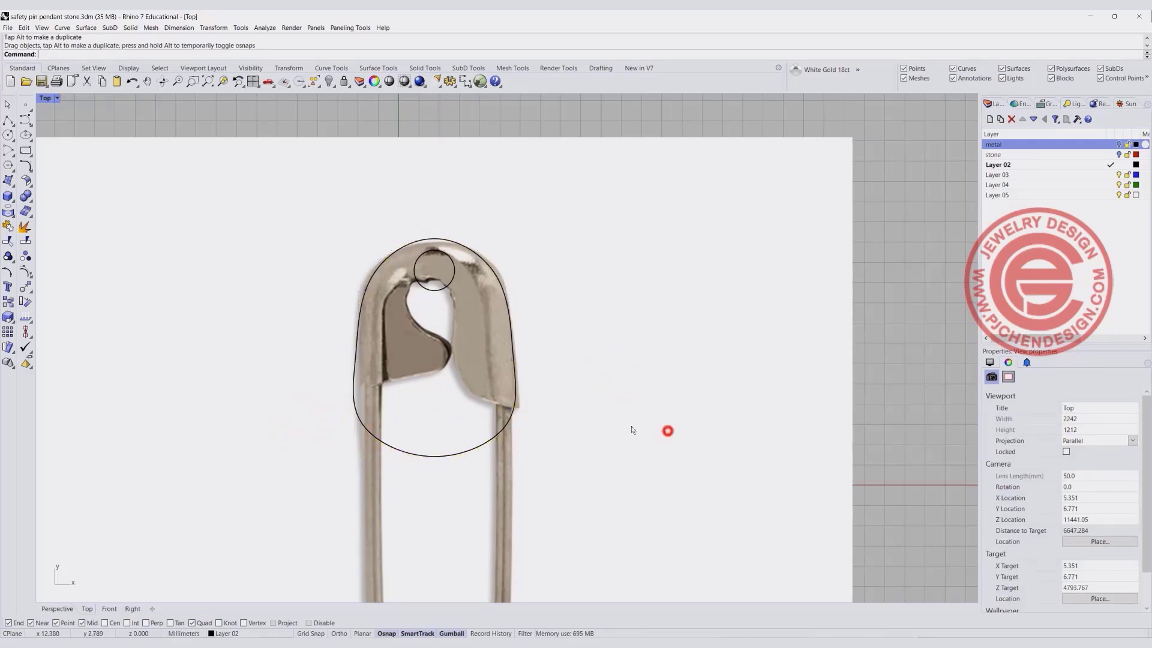
Scale the outline's two middle control points slightly outward so its sides follow the pictured head.
{"action": "left_click", "coordinate": [511, 354]}
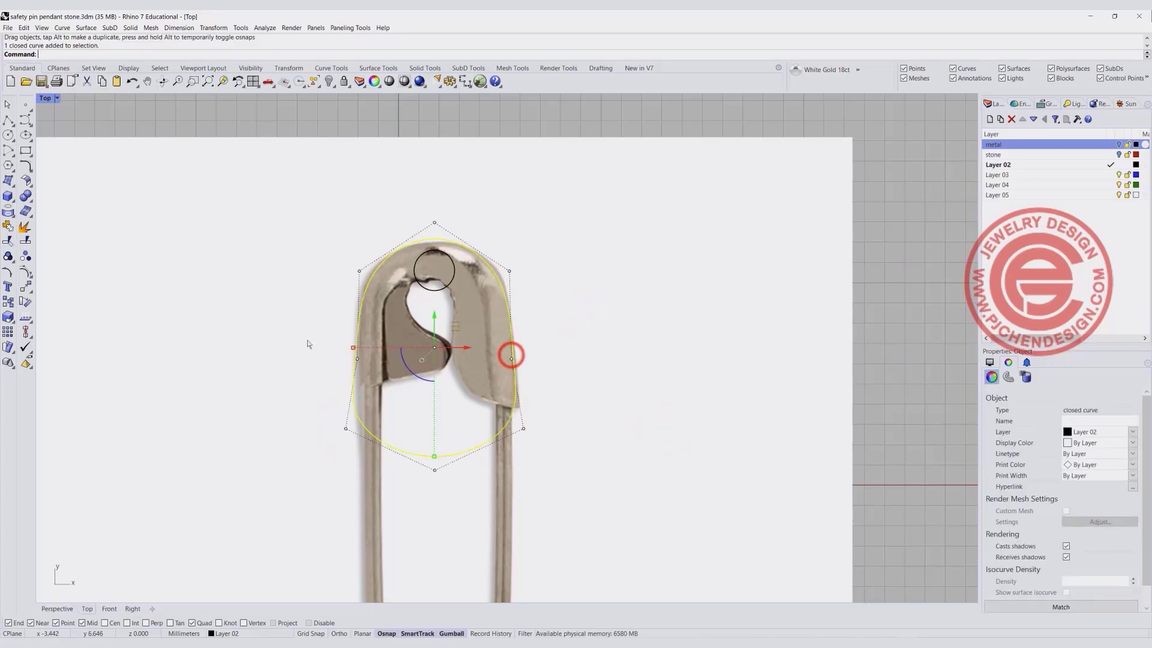
{"action": "left_click_drag", "start_coordinate": [316, 343], "coordinate": [612, 404]}
{"action": "scroll", "coordinate": [360, 362], "scroll_direction": "up", "scroll_amount": 4}
{"action": "scroll", "coordinate": [362, 361], "scroll_direction": "up", "scroll_amount": 2}
{"action": "left_click_drag", "start_coordinate": [355, 357], "coordinate": [354, 356]}
{"action": "left_click", "coordinate": [720, 365]}
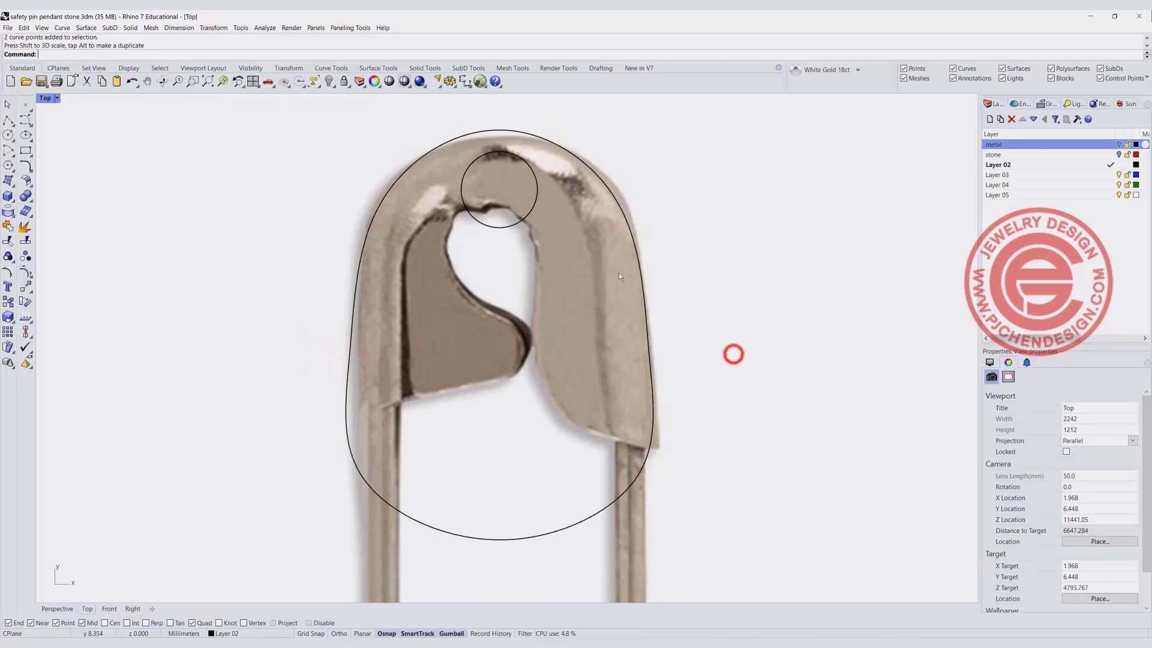
Draw a vertical centre line about 13 mm long from the circle's top quadrant down past the head outline.
{"action": "scroll", "coordinate": [444, 330], "scroll_direction": "down", "scroll_amount": 3}
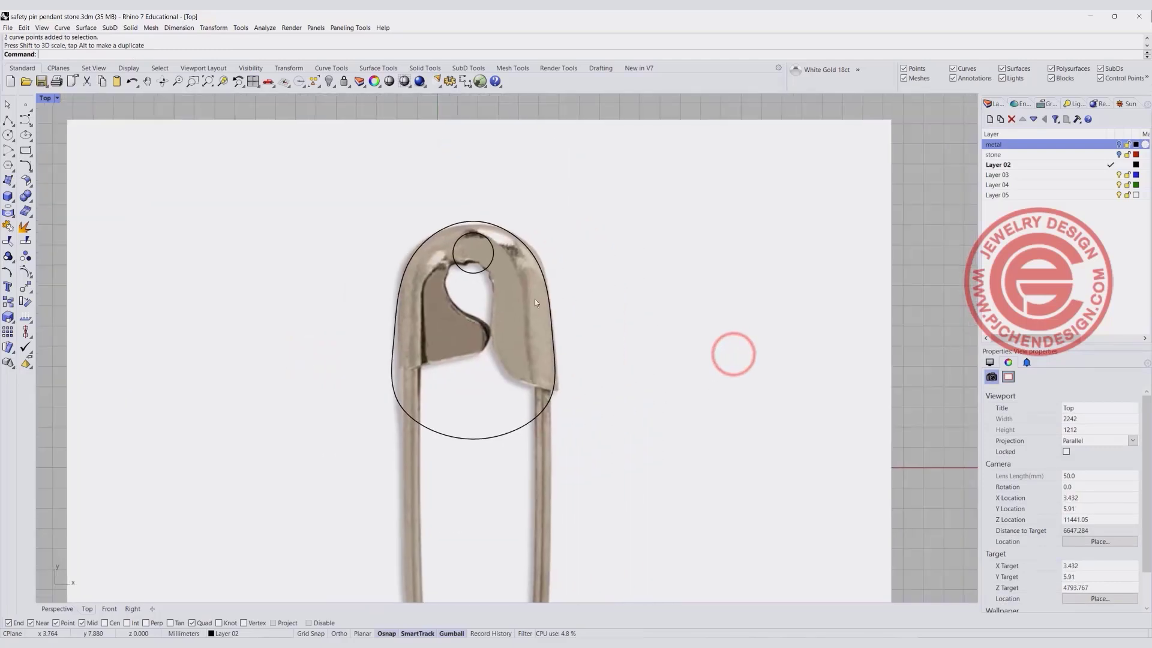
{"action": "left_click", "coordinate": [8, 120]}
{"action": "left_click", "coordinate": [473, 232]}
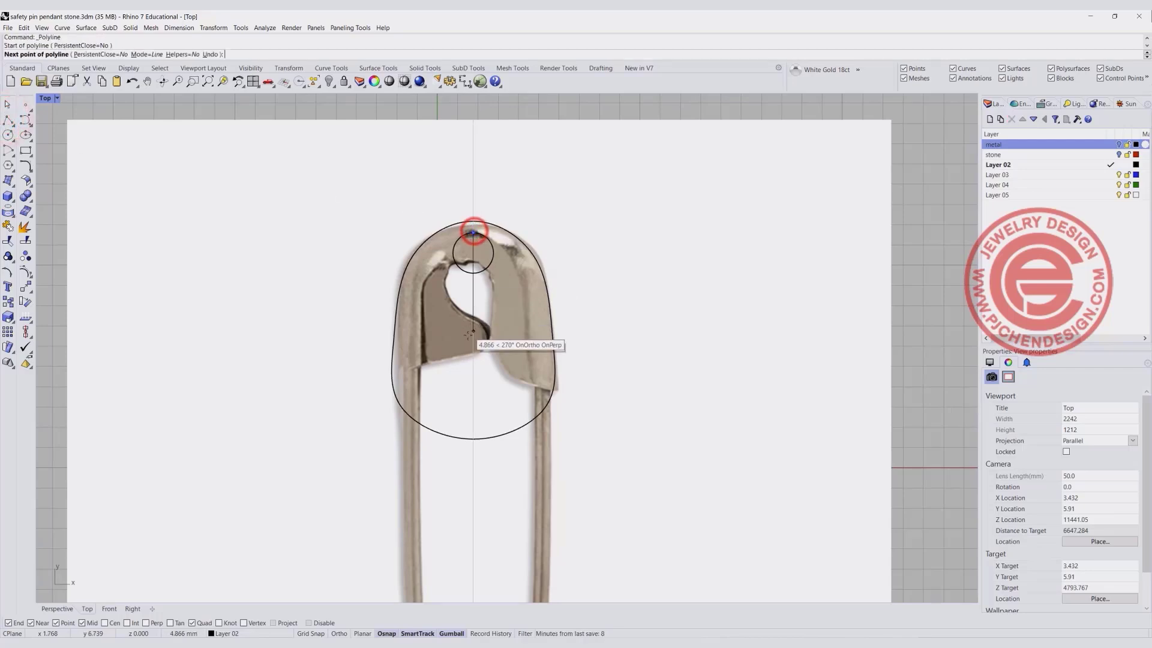
{"action": "left_click", "coordinate": [455, 498]}
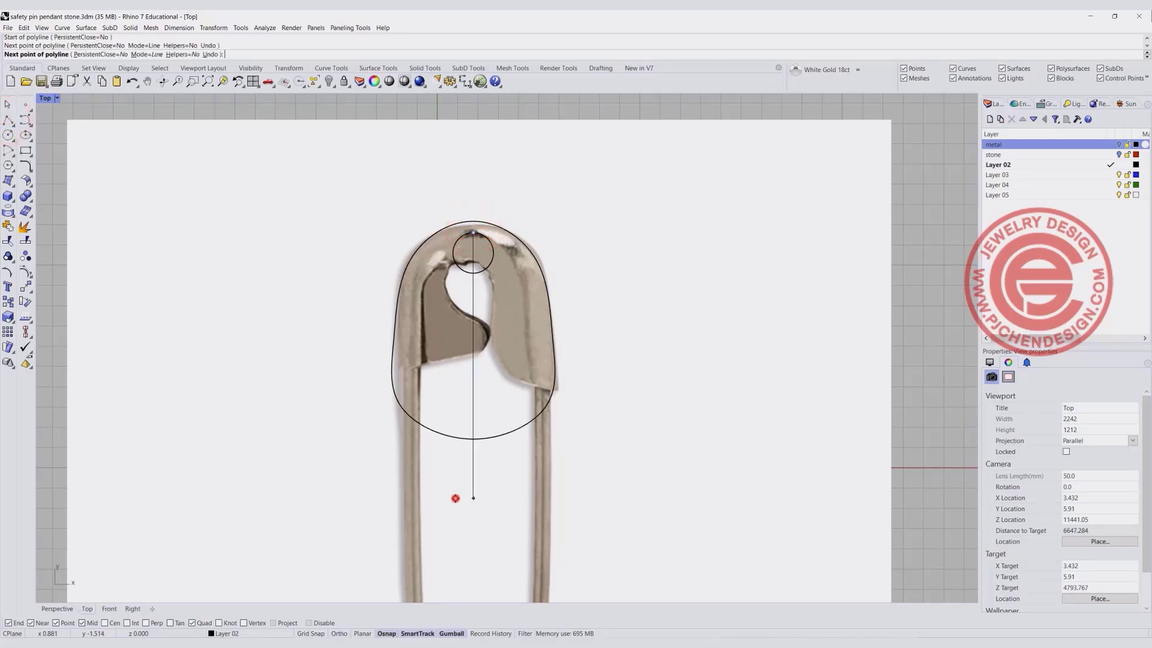
{"action": "right_click", "coordinate": [455, 497]}
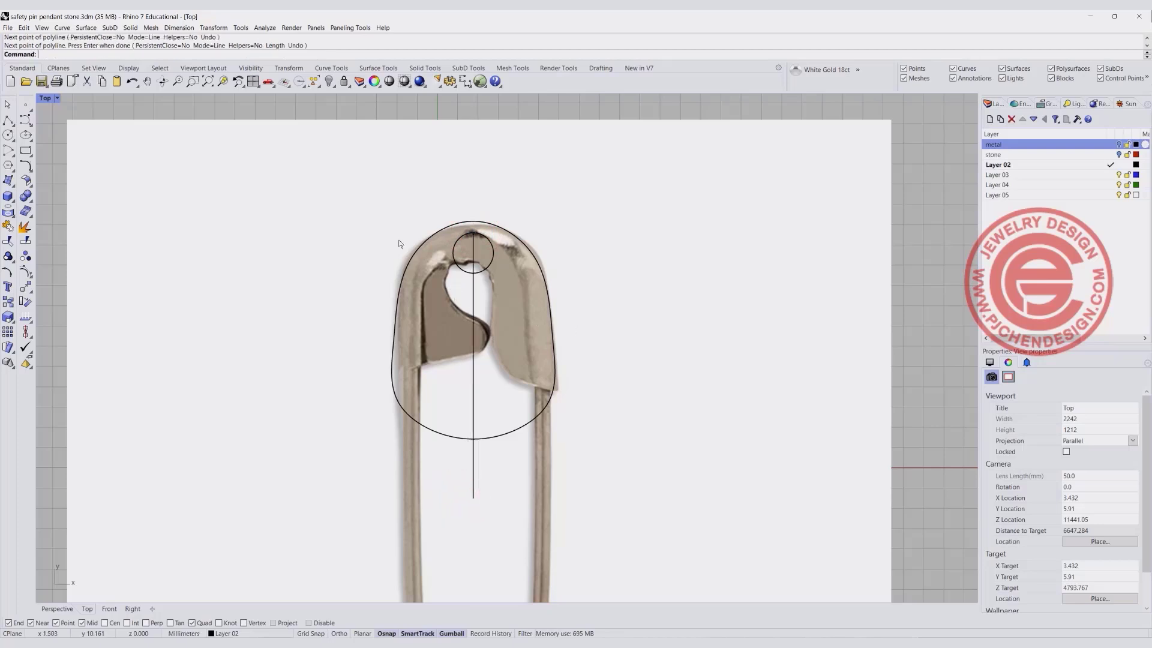
Trace the inner edge of the head's right flap with a degree 3 control-point curve from the centre line past the outline's right side.
{"action": "left_click", "coordinate": [25, 120]}
{"action": "scroll", "coordinate": [462, 258], "scroll_direction": "up", "scroll_amount": 2}
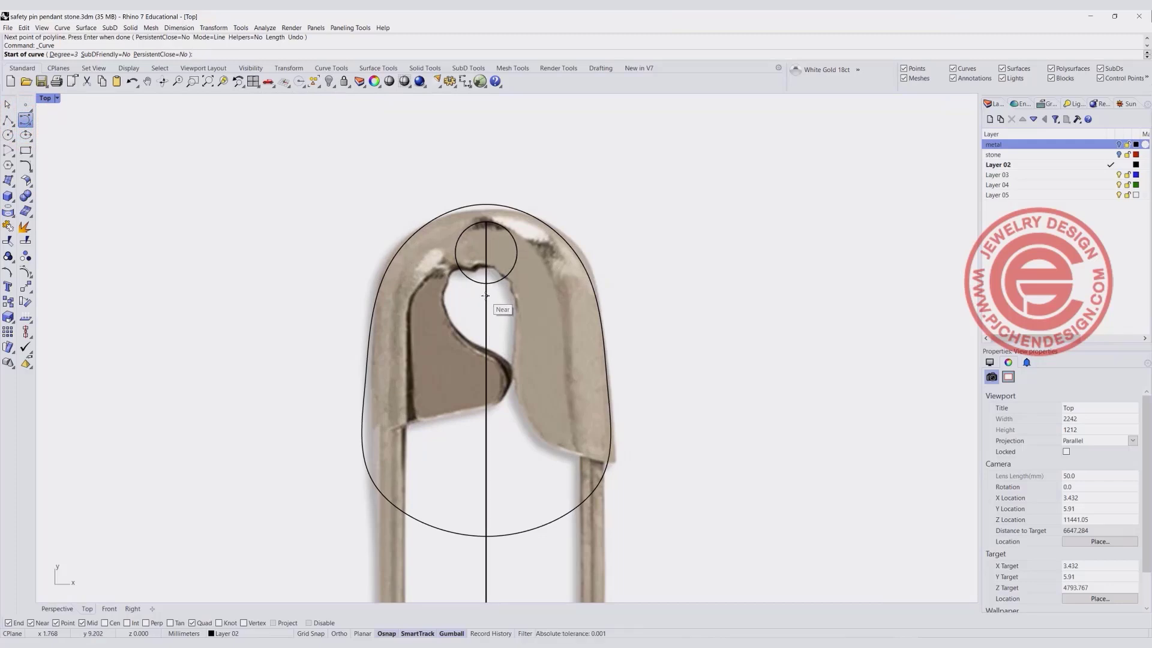
{"action": "left_click", "coordinate": [485, 297]}
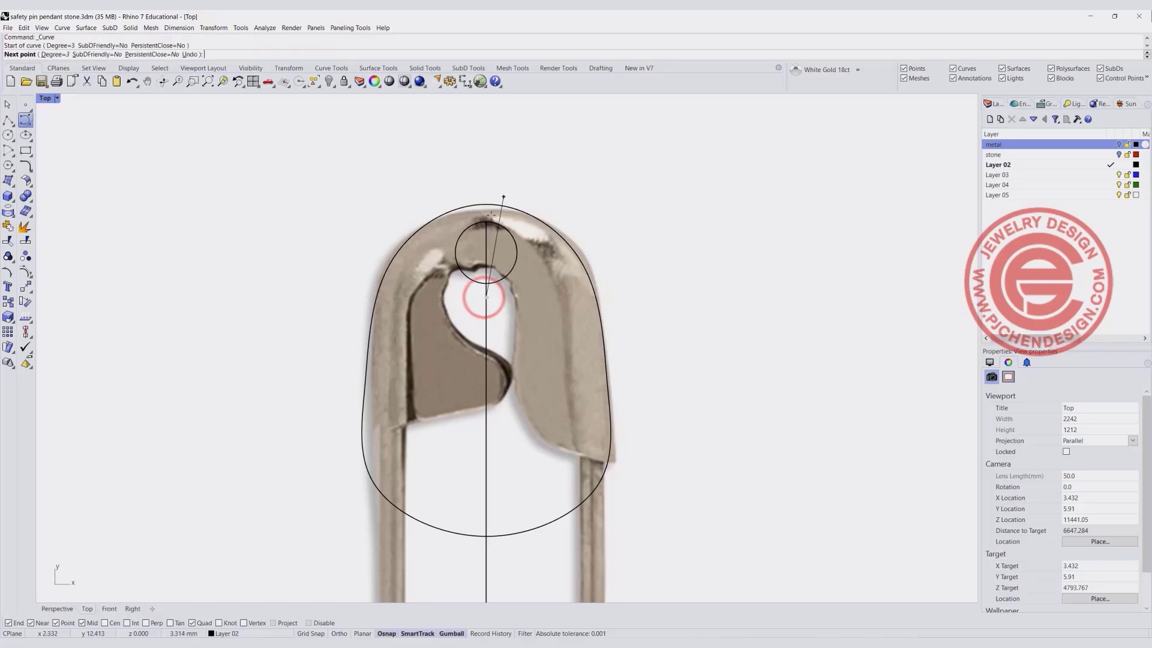
{"action": "left_click", "coordinate": [516, 297]}
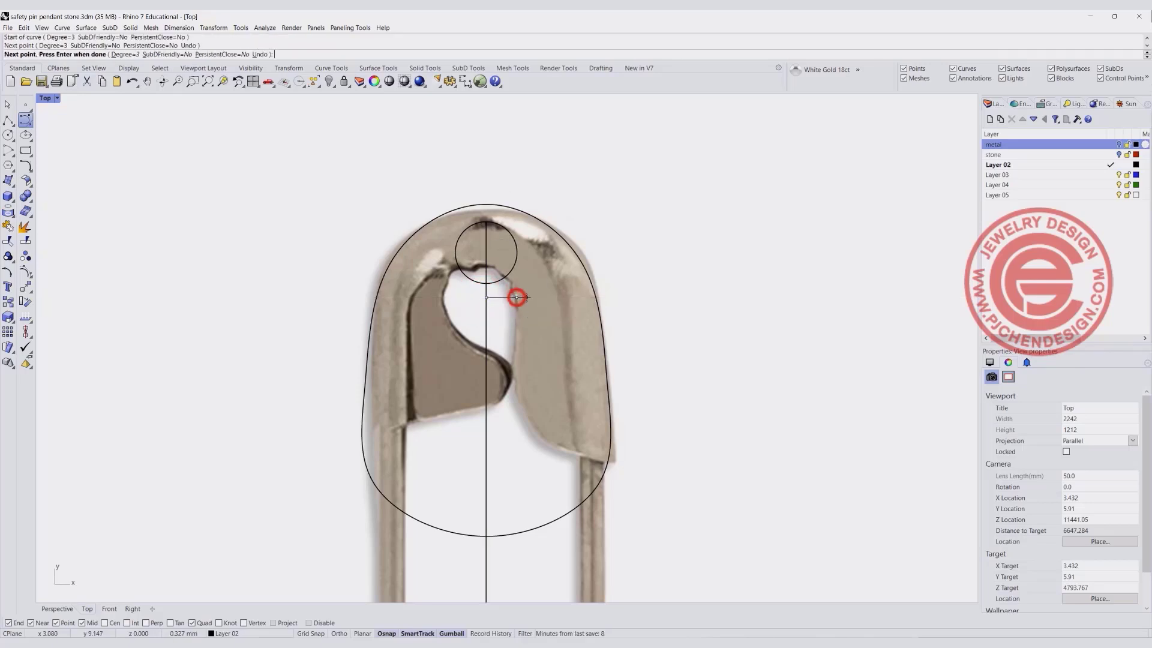
{"action": "left_click", "coordinate": [526, 298]}
{"action": "left_click", "coordinate": [527, 430]}
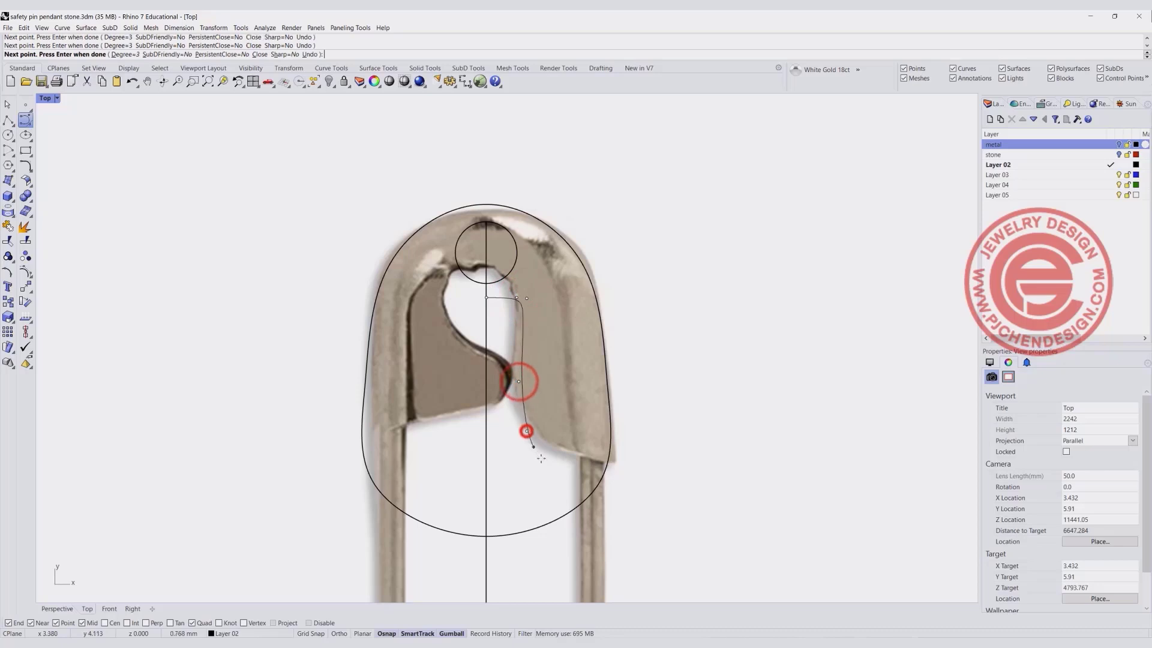
{"action": "left_click", "coordinate": [541, 459]}
{"action": "left_click", "coordinate": [583, 476]}
{"action": "right_click", "coordinate": [641, 483]}
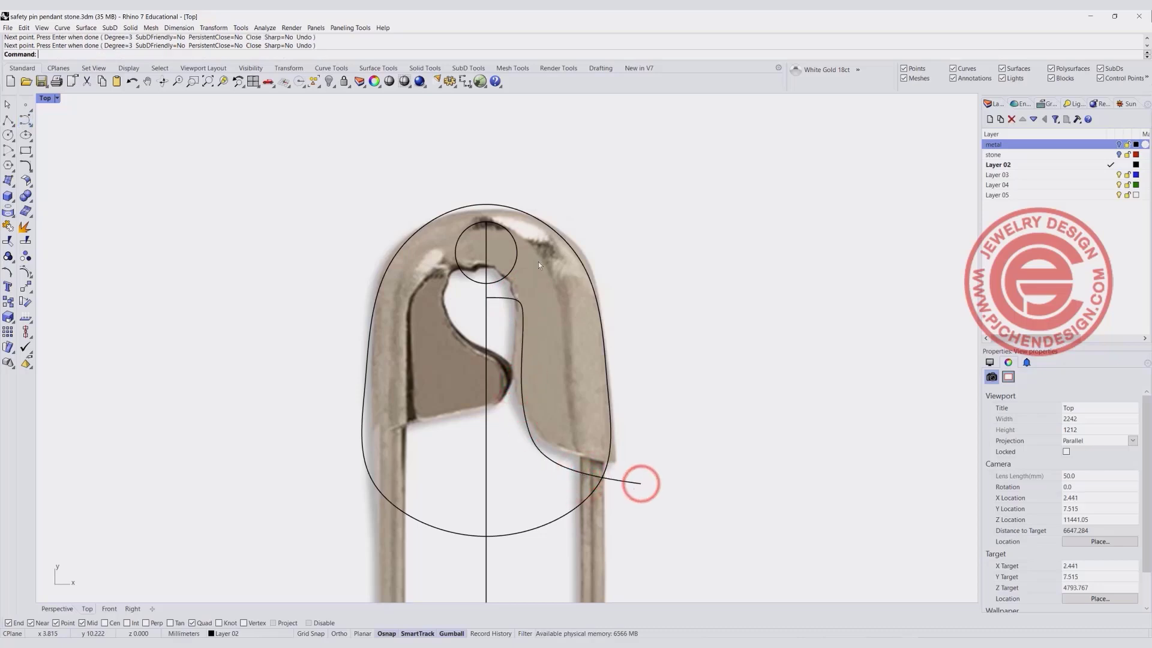
Adjust the upper control points of the flap curve, pulling its corner inward and raising its start on the centre line towards the circle.
{"action": "scroll", "coordinate": [524, 303], "scroll_direction": "up", "scroll_amount": 2}
{"action": "left_click", "coordinate": [523, 294]}
{"action": "scroll", "coordinate": [530, 287], "scroll_direction": "up", "scroll_amount": 3}
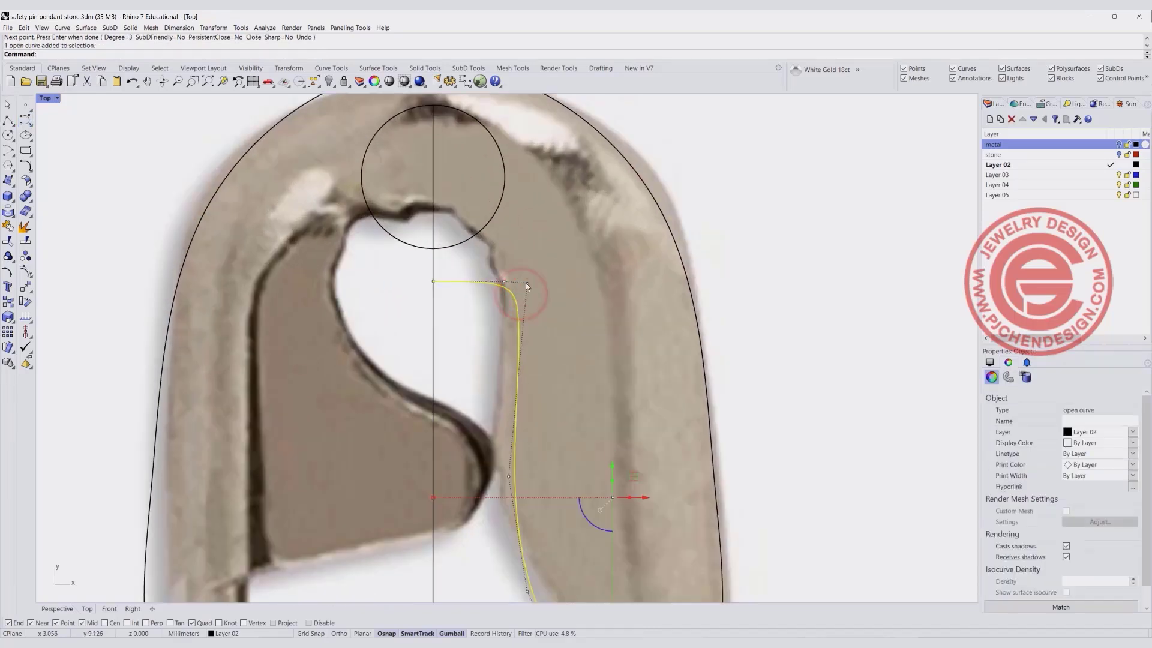
{"action": "left_click", "coordinate": [527, 285]}
{"action": "left_click_drag", "start_coordinate": [548, 268], "coordinate": [531, 291]}
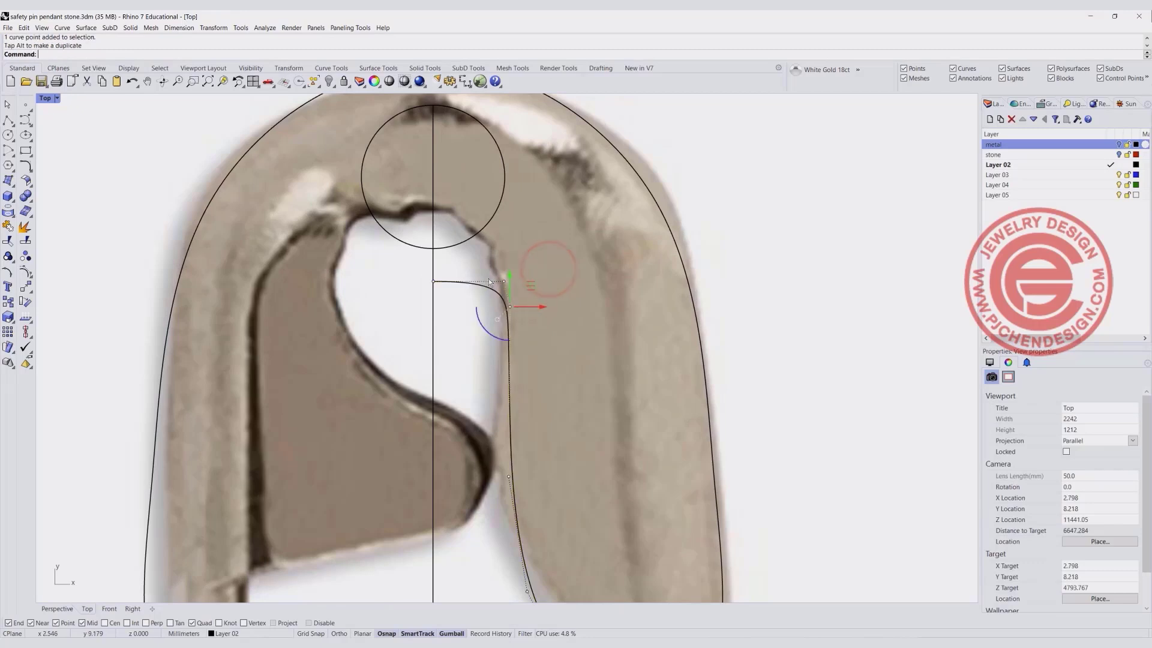
{"action": "left_click", "coordinate": [433, 281]}
{"action": "left_click_drag", "start_coordinate": [433, 255], "coordinate": [436, 233]}
{"action": "left_click_drag", "start_coordinate": [503, 286], "coordinate": [527, 273]}
{"action": "scroll", "coordinate": [420, 246], "scroll_direction": "down", "scroll_amount": 3}
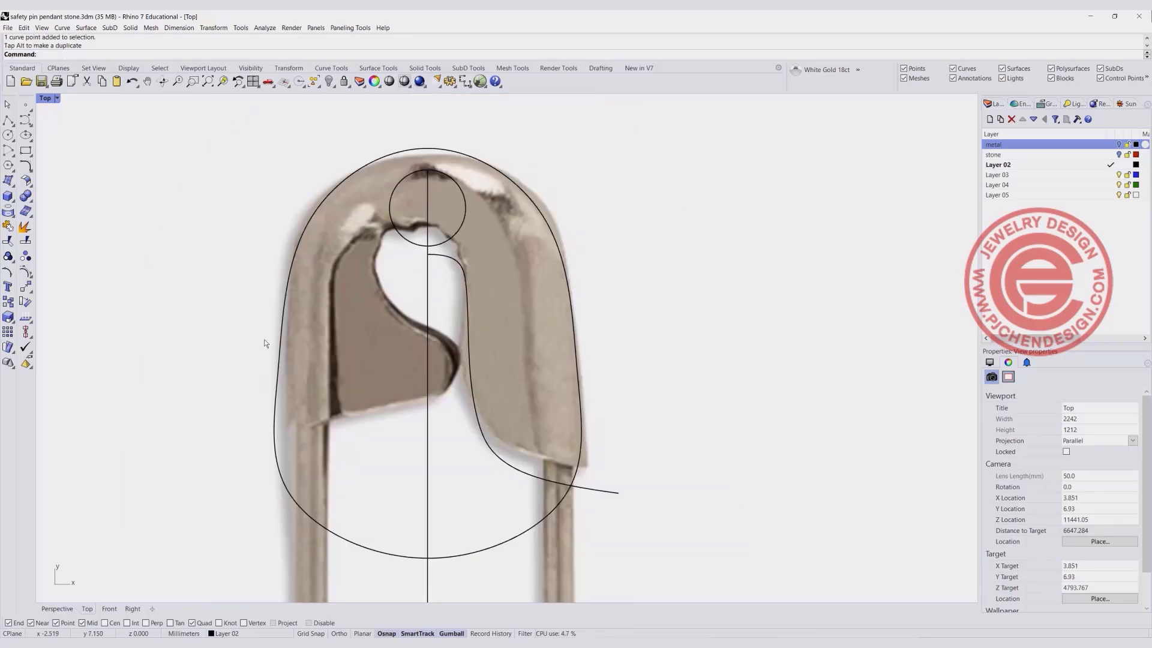
Mirror the right flap curve across the vertical centre line to create the matching left flap curve.
{"action": "left_click", "coordinate": [551, 481]}
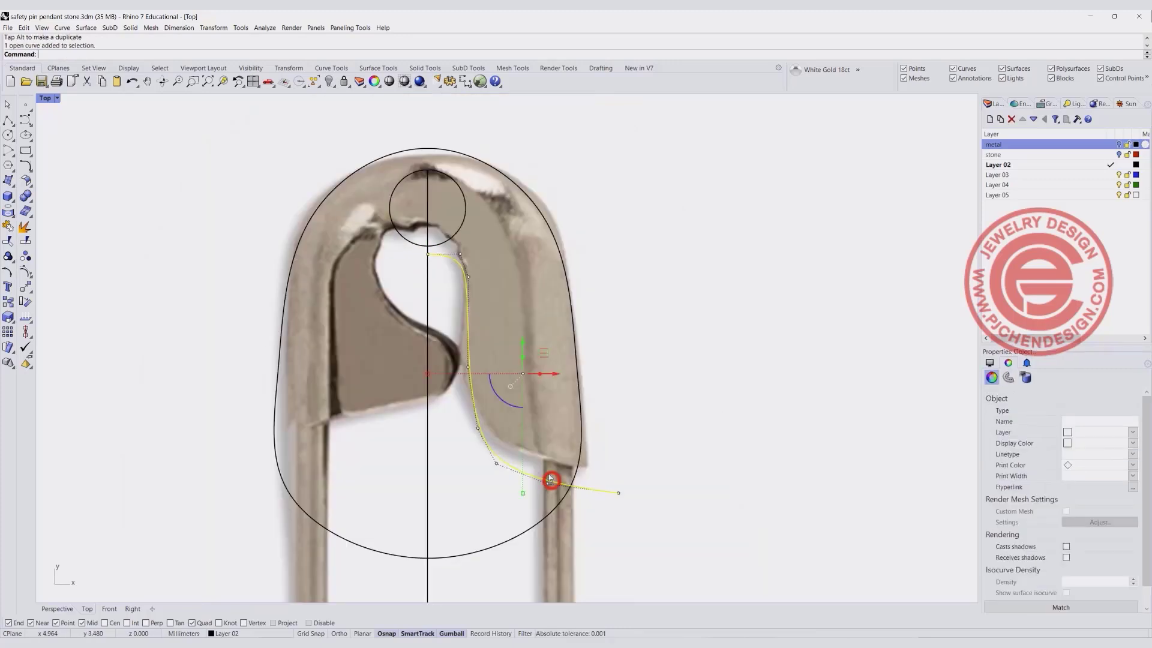
{"action": "left_click", "coordinate": [25, 286]}
{"action": "left_click", "coordinate": [75, 307]}
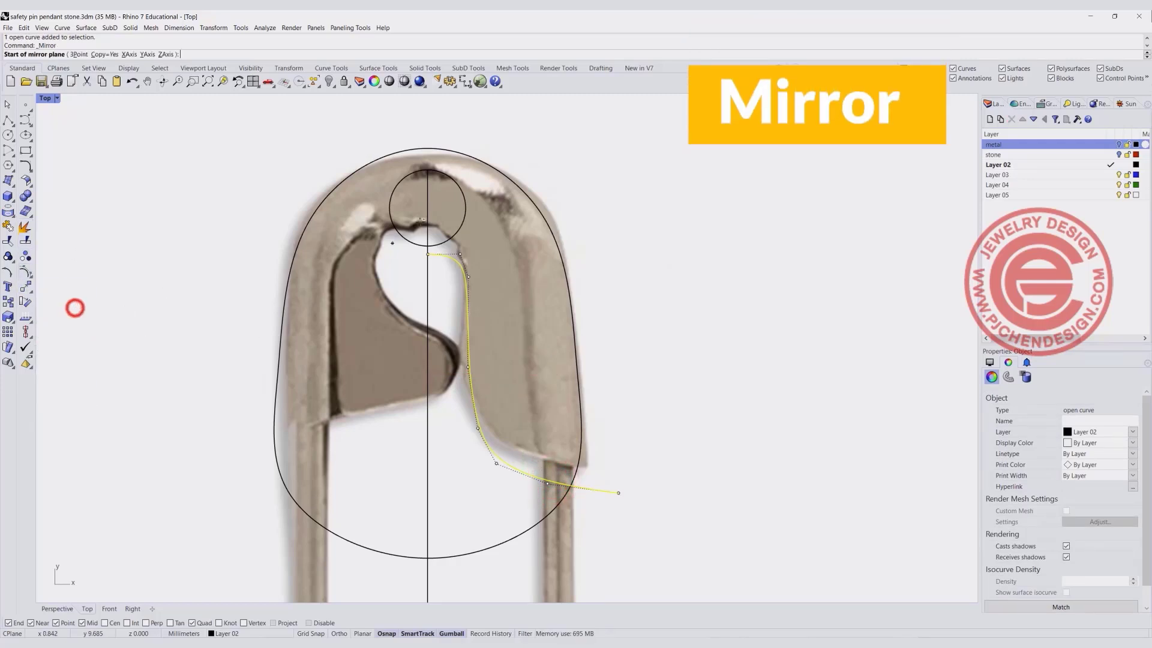
{"action": "left_click", "coordinate": [430, 206]}
{"action": "left_click", "coordinate": [440, 365]}
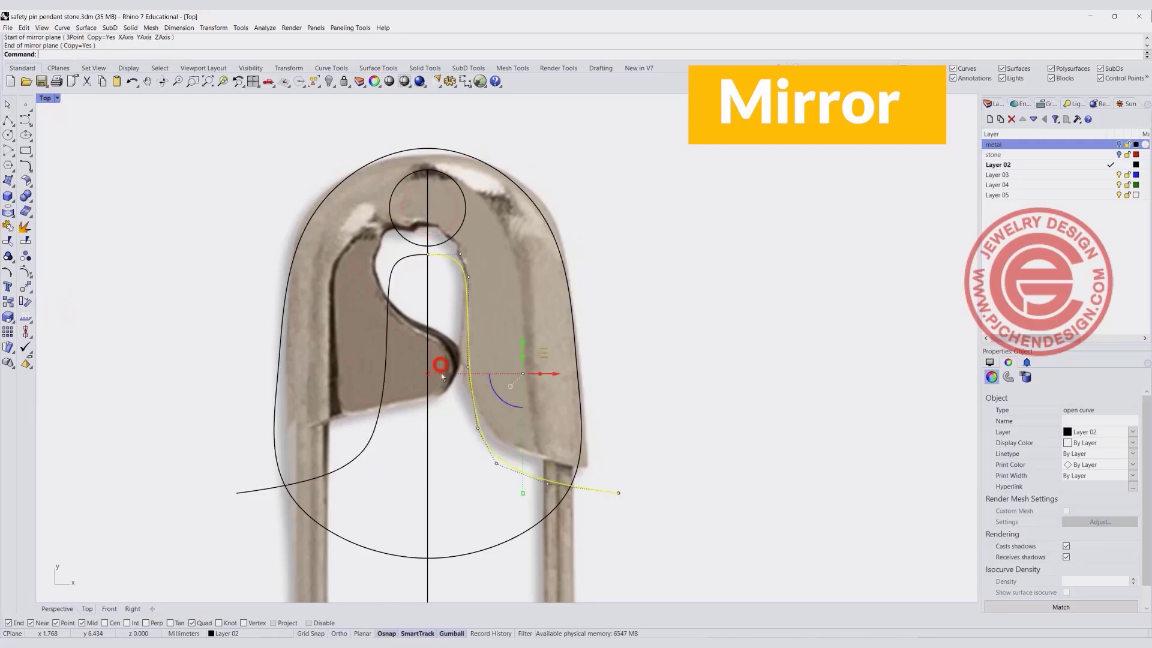
{"action": "left_click", "coordinate": [758, 334]}
Try placing three copies of the small circle in a row down the right flap, between the outline and the flap curve.
{"action": "scroll", "coordinate": [462, 318], "scroll_direction": "down", "scroll_amount": 3}
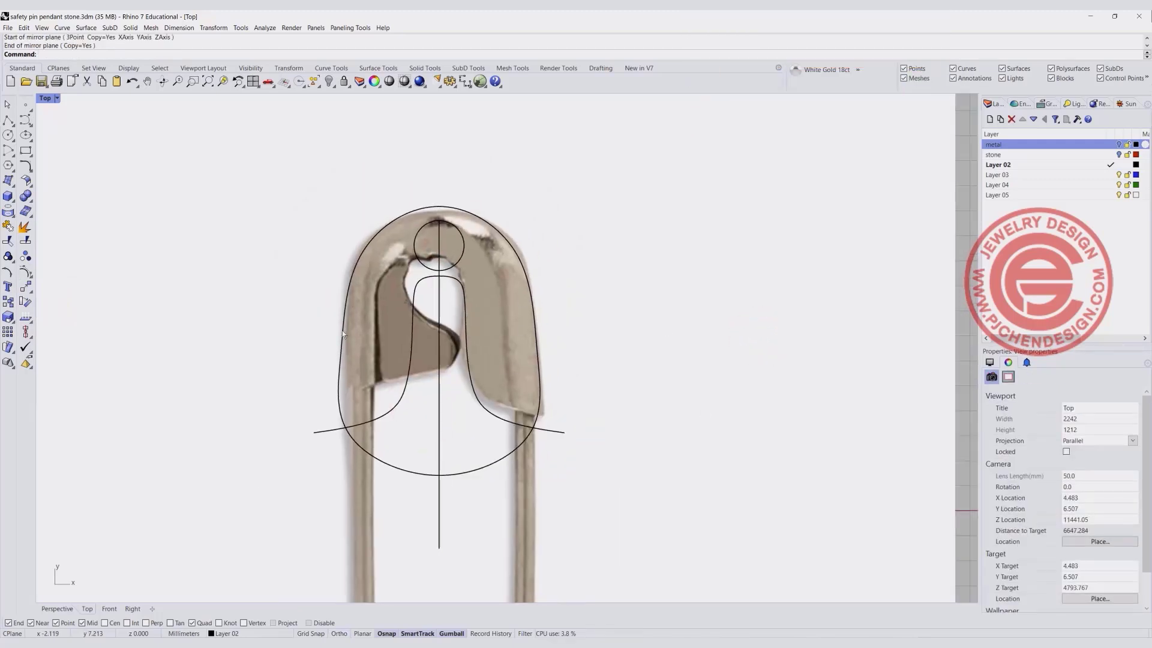
{"action": "left_click", "coordinate": [463, 246]}
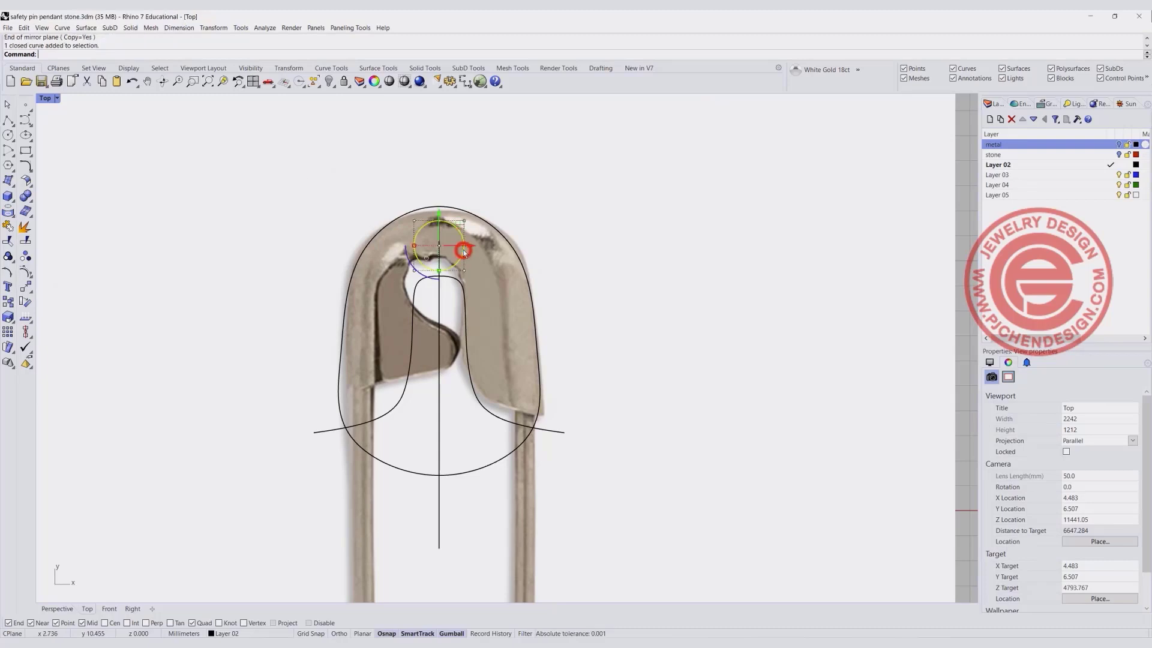
{"action": "left_click_drag", "start_coordinate": [459, 225], "coordinate": [509, 254]}
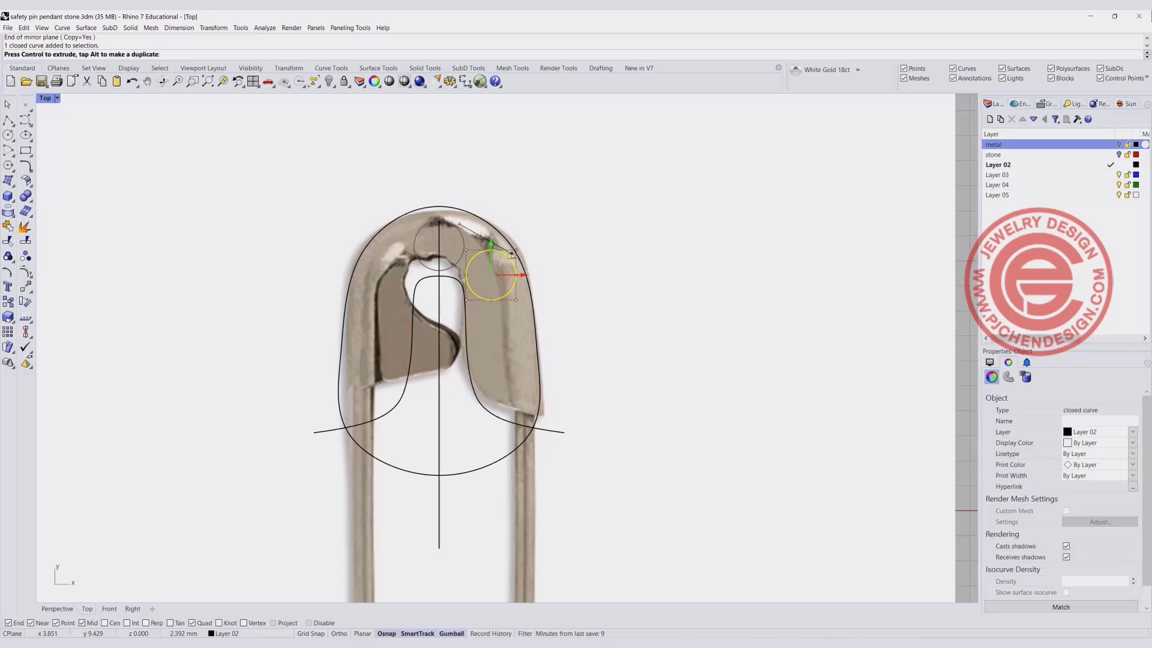
{"action": "left_click_drag", "start_coordinate": [511, 254], "coordinate": [528, 366]}
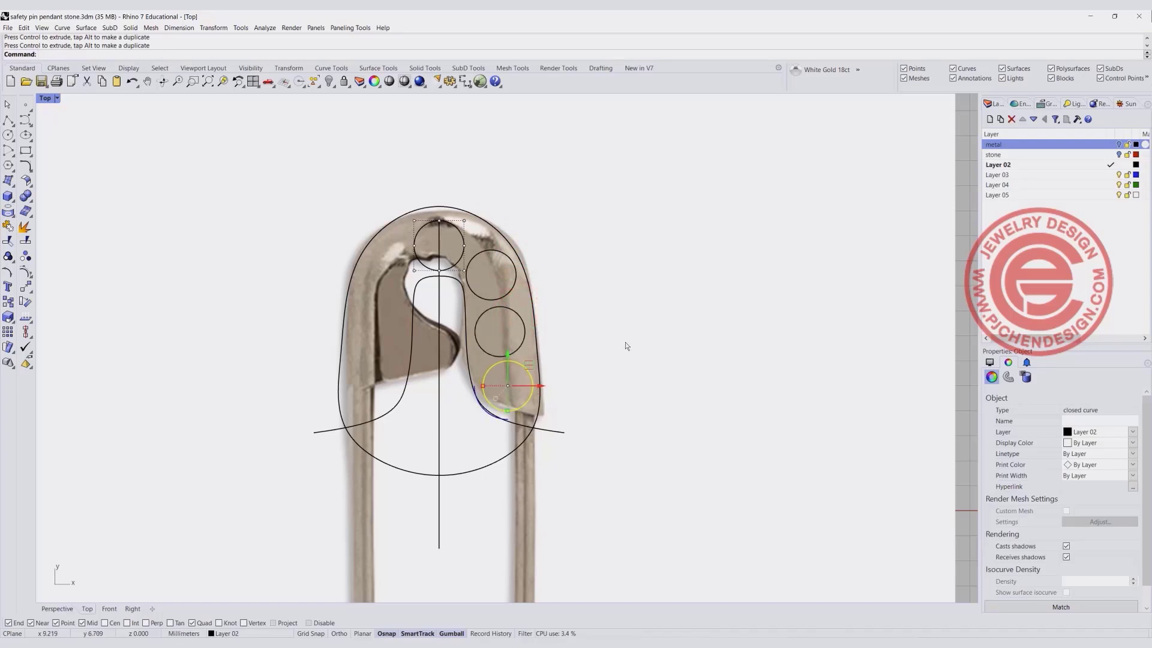
{"action": "scroll", "coordinate": [492, 360], "scroll_direction": "up", "scroll_amount": 1}
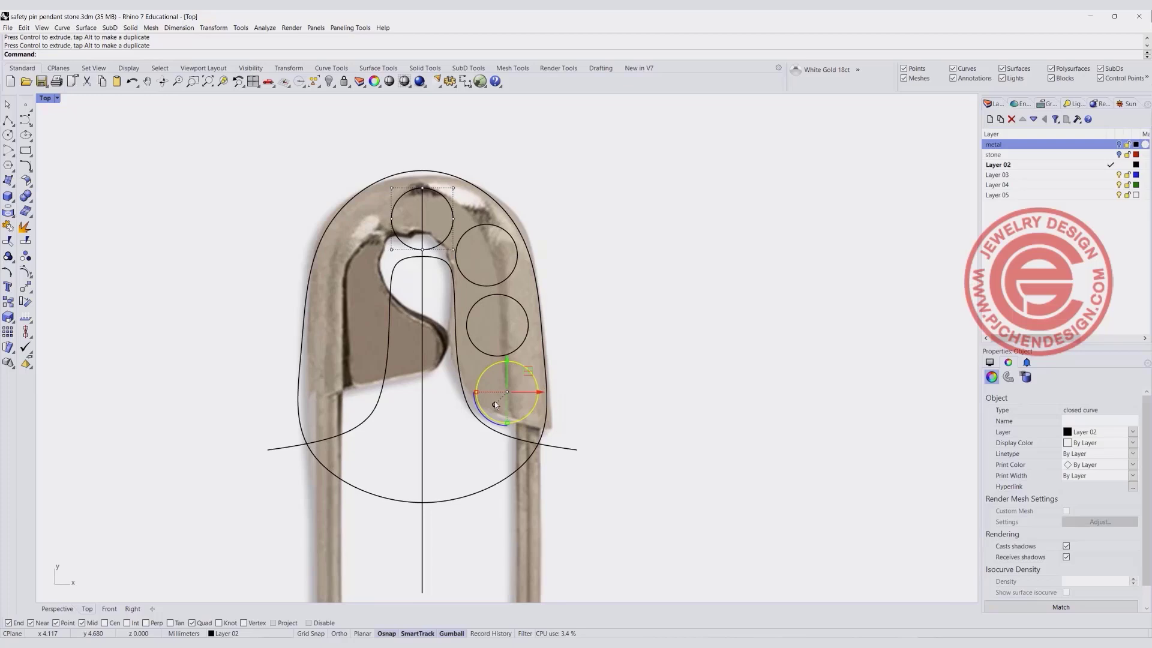
{"action": "left_click", "coordinate": [501, 436]}
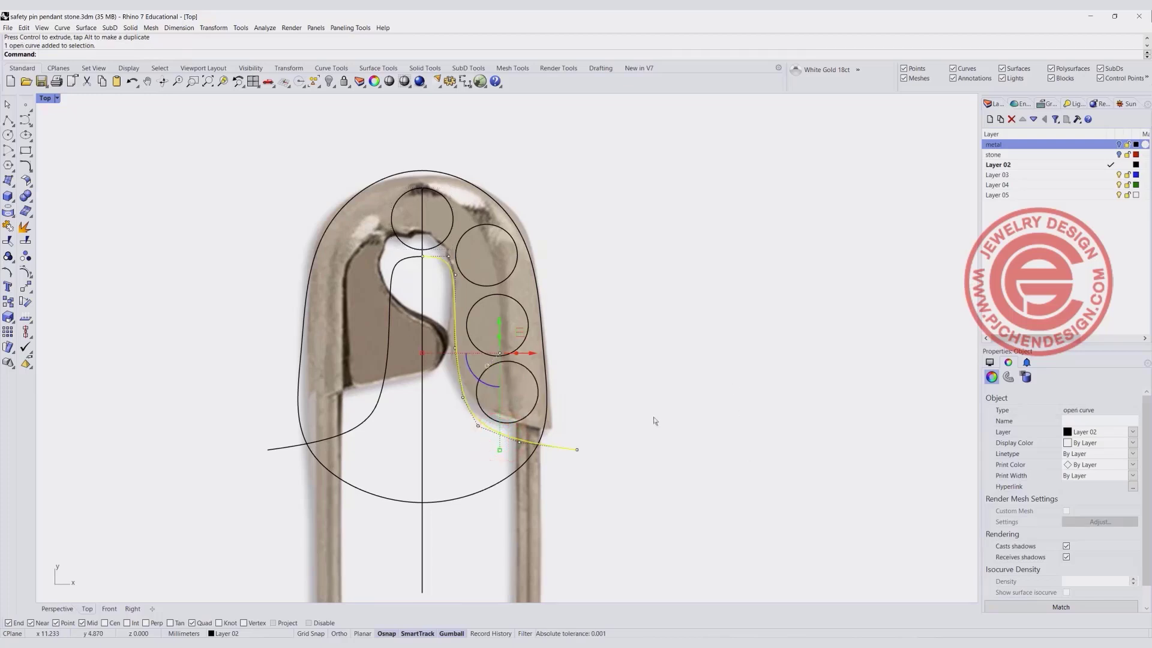
Undo the three circle copies on the right flap.
{"action": "key", "text": "ctrl+z"}
{"action": "key", "text": "ctrl+z"}
{"action": "key", "text": "ctrl+z"}
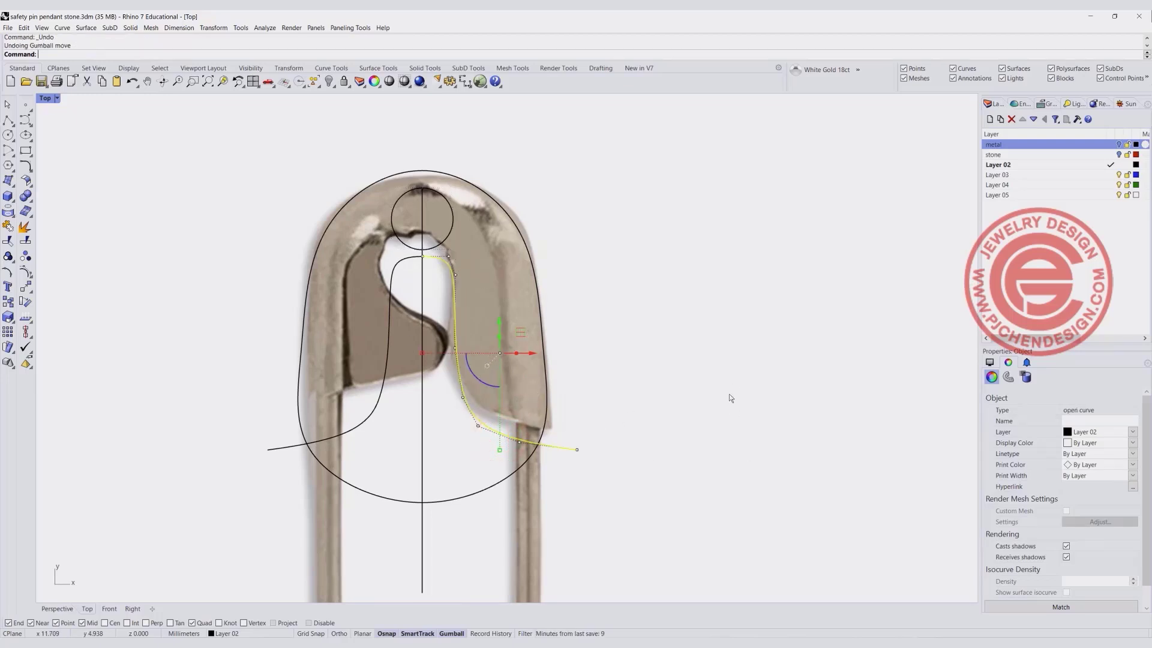
{"action": "left_click", "coordinate": [710, 364]}
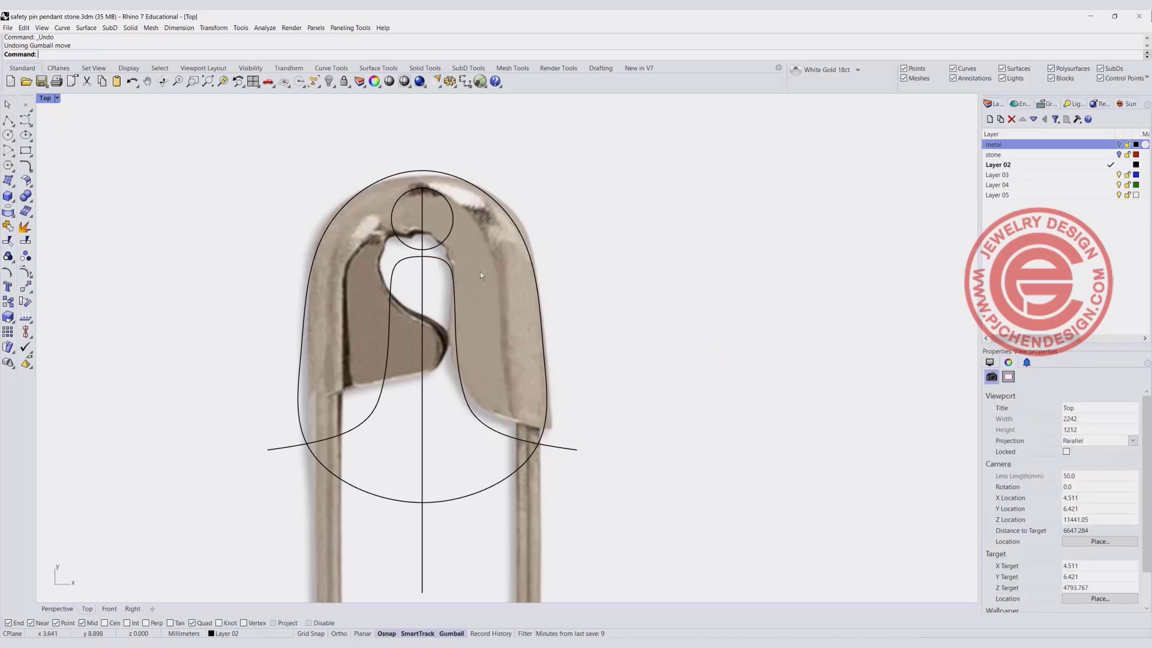
Rotate a copy of the head outline 90° about its lengthwise axis in the Front view so it stands upright.
{"action": "left_click", "coordinate": [344, 208]}
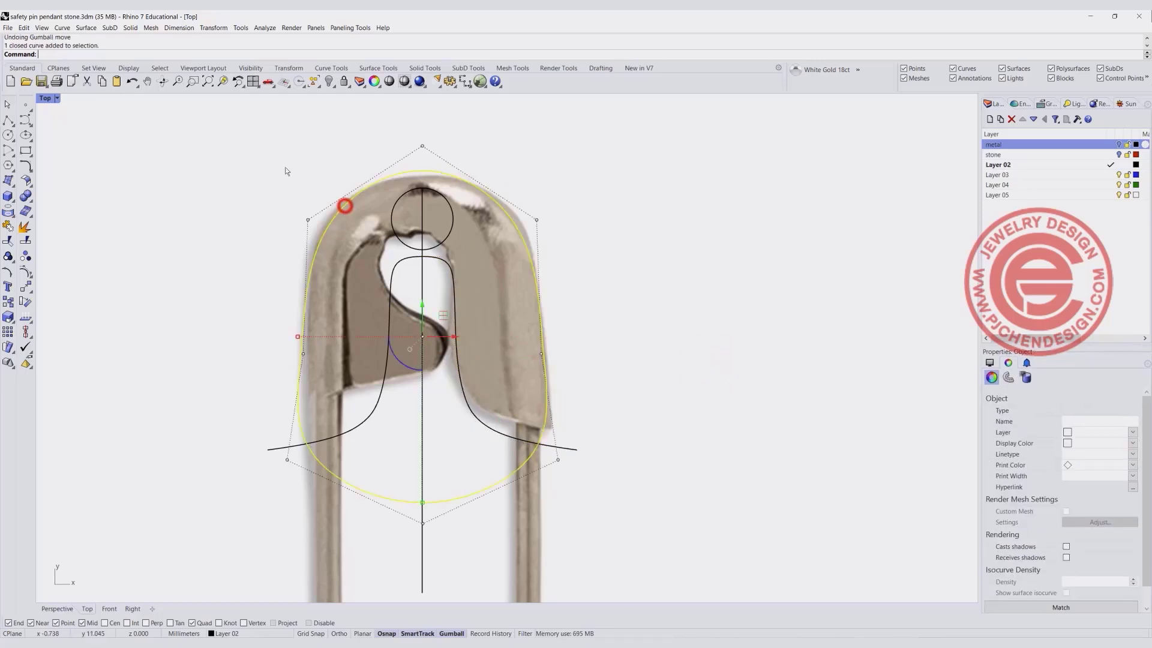
{"action": "double_click", "coordinate": [45, 99]}
{"action": "scroll", "coordinate": [864, 318], "scroll_direction": "up", "scroll_amount": 3}
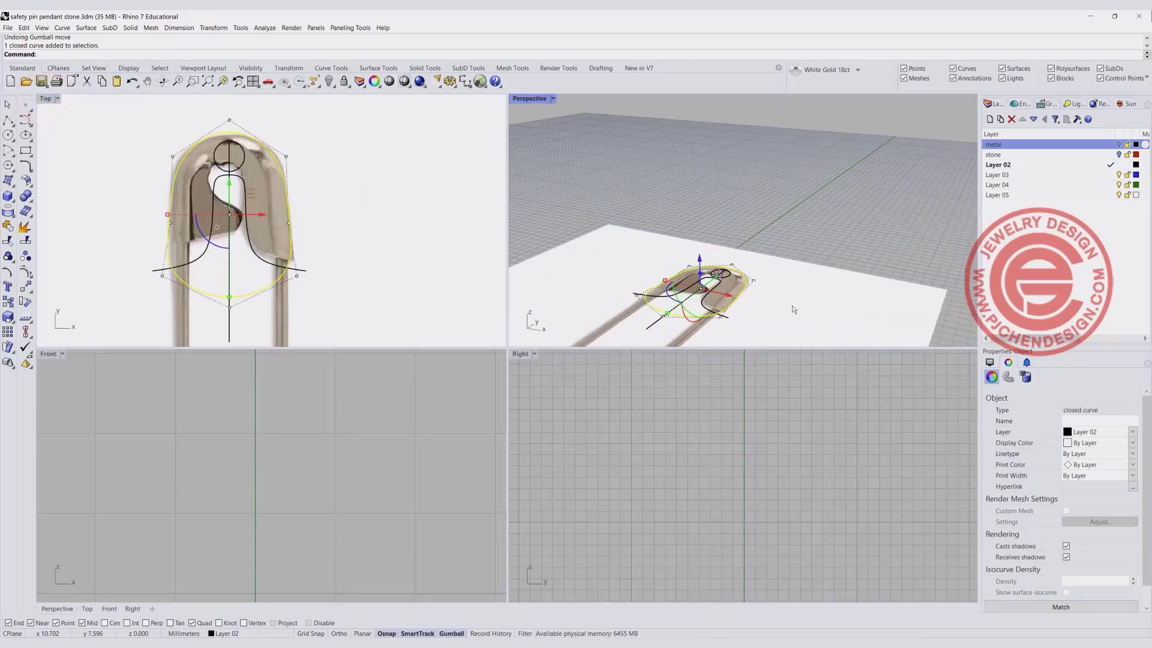
{"action": "right_click_drag", "start_coordinate": [792, 306], "coordinate": [684, 274]}
{"action": "scroll", "coordinate": [720, 507], "scroll_direction": "down", "scroll_amount": 10}
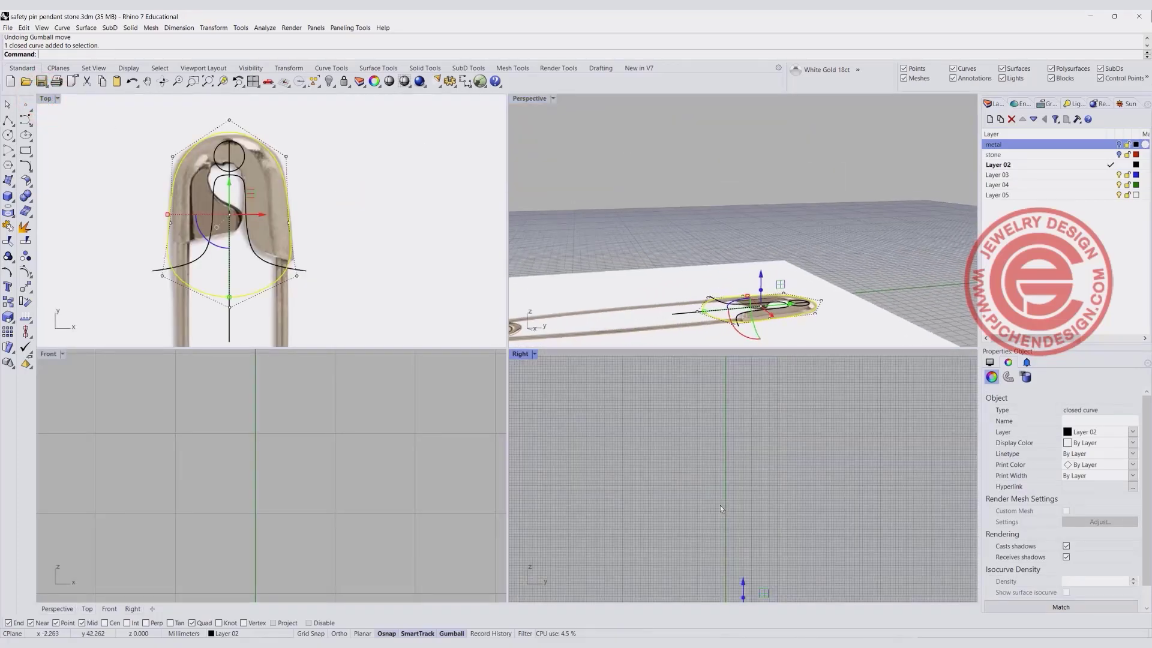
{"action": "right_click_drag", "start_coordinate": [719, 505], "coordinate": [679, 358]}
{"action": "scroll", "coordinate": [230, 441], "scroll_direction": "down", "scroll_amount": 12}
{"action": "left_click_drag", "start_coordinate": [255, 514], "coordinate": [337, 544]}
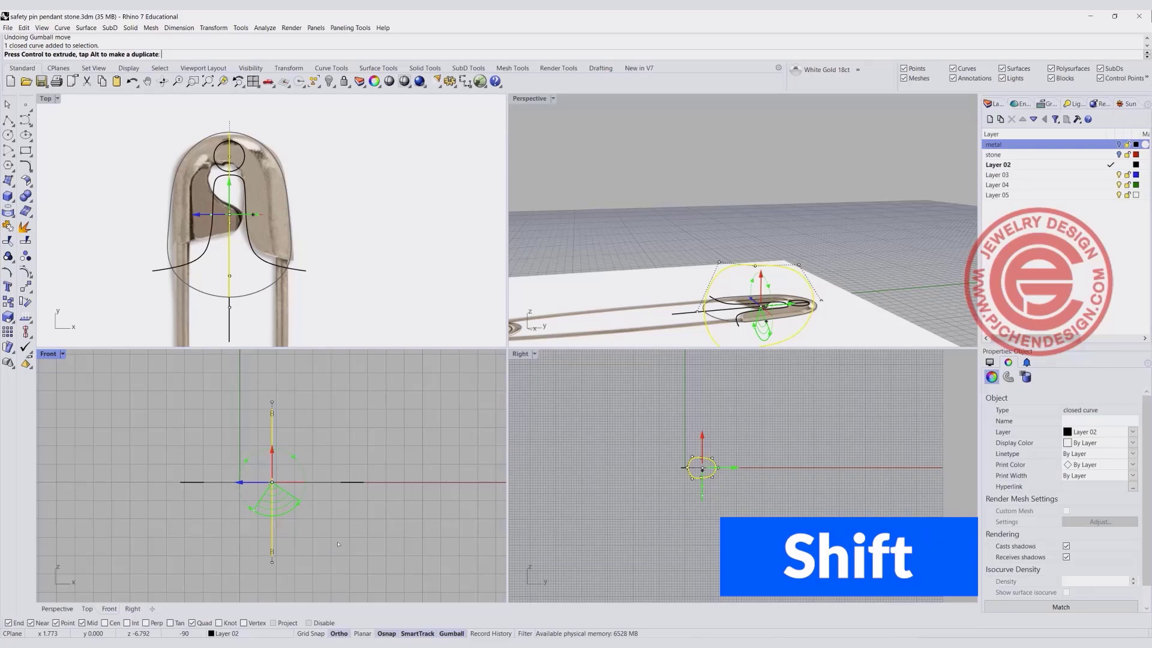
{"action": "left_click_drag", "start_coordinate": [337, 544], "coordinate": [337, 544], "text": "shift"}
{"action": "left_click", "coordinate": [878, 288]}
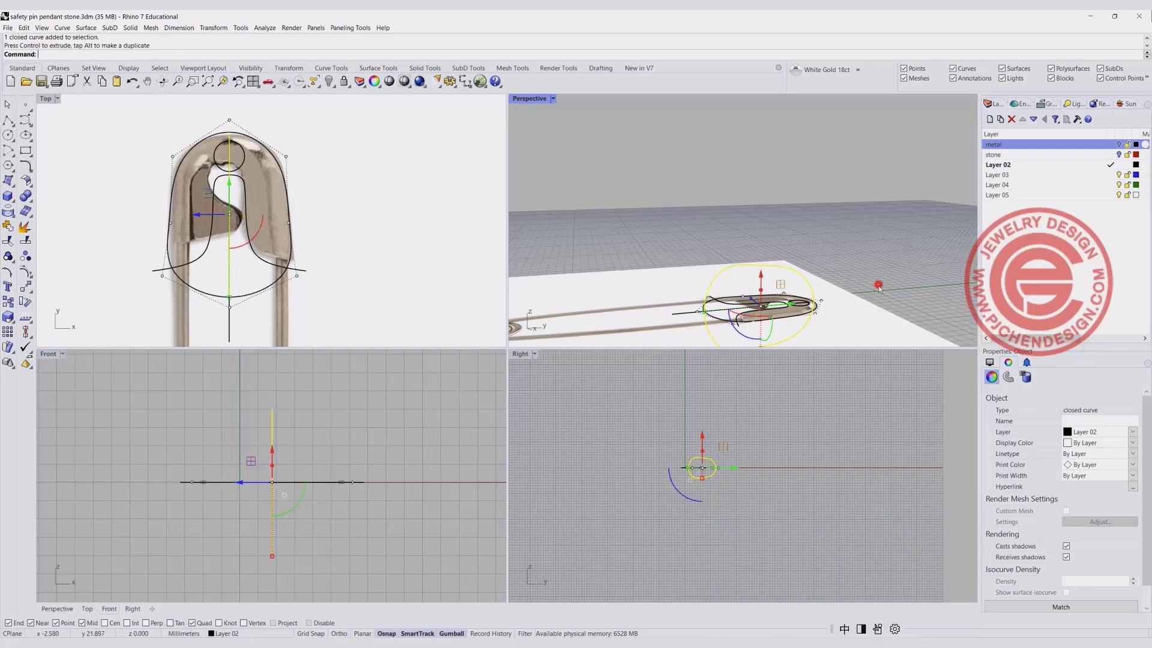
Scale the upright outline vertically in the Right view to less than half its height, making a flatter side profile.
{"action": "scroll", "coordinate": [798, 318], "scroll_direction": "up", "scroll_amount": 3}
{"action": "right_click_drag", "start_coordinate": [798, 318], "coordinate": [733, 270]}
{"action": "scroll", "coordinate": [714, 257], "scroll_direction": "down", "scroll_amount": 5}
{"action": "scroll", "coordinate": [701, 225], "scroll_direction": "up", "scroll_amount": 8}
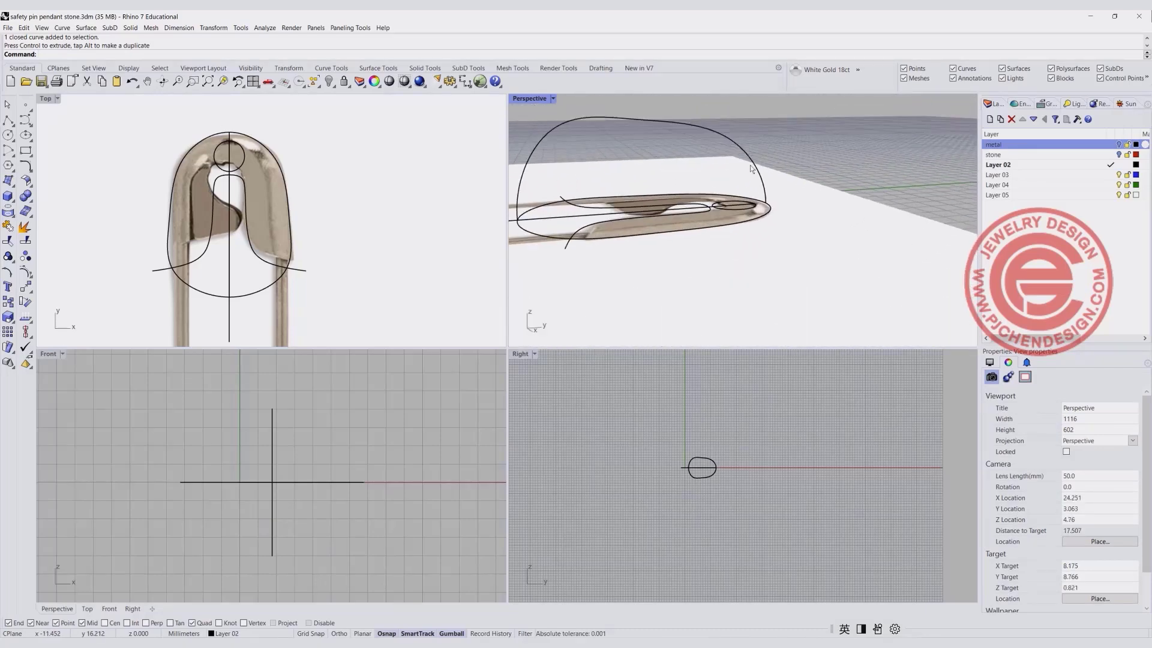
{"action": "left_click", "coordinate": [750, 164]}
{"action": "scroll", "coordinate": [703, 485], "scroll_direction": "up", "scroll_amount": 10}
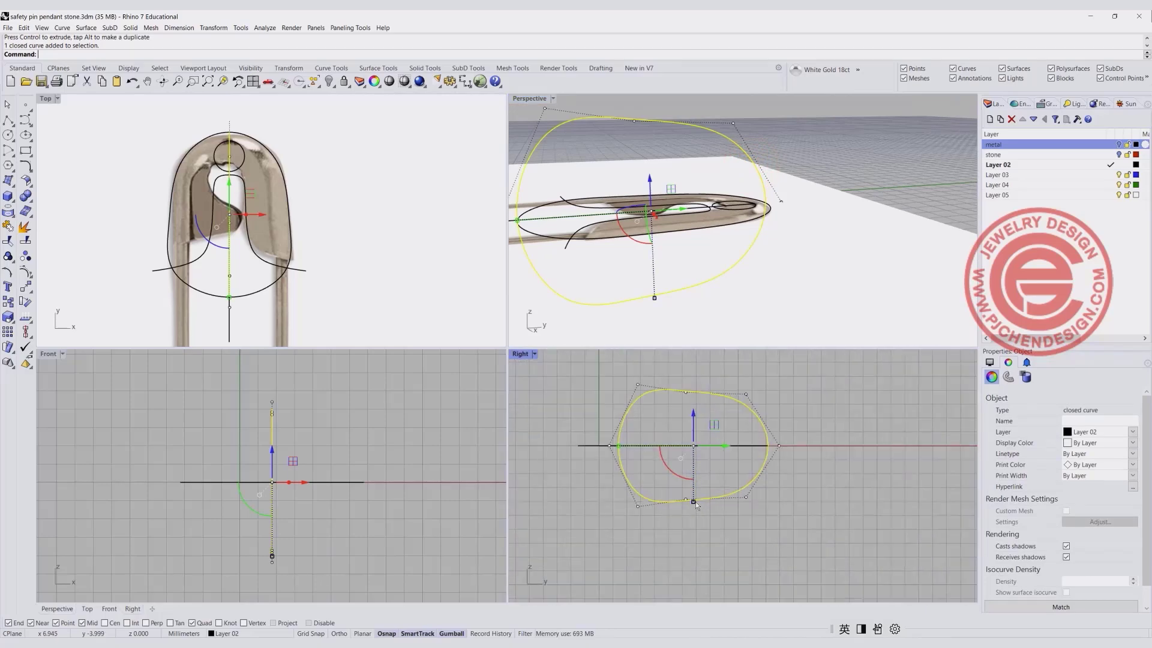
{"action": "left_click_drag", "start_coordinate": [695, 503], "coordinate": [758, 534]}
{"action": "left_click", "coordinate": [840, 506]}
Try reshaping the side profile's tip by moving its control points near the head's top, and undo the moves.
{"action": "scroll", "coordinate": [838, 502], "scroll_direction": "up", "scroll_amount": 4}
{"action": "left_click", "coordinate": [764, 439]}
{"action": "left_click_drag", "start_coordinate": [763, 450], "coordinate": [768, 457]}
{"action": "key", "text": "ctrl+z"}
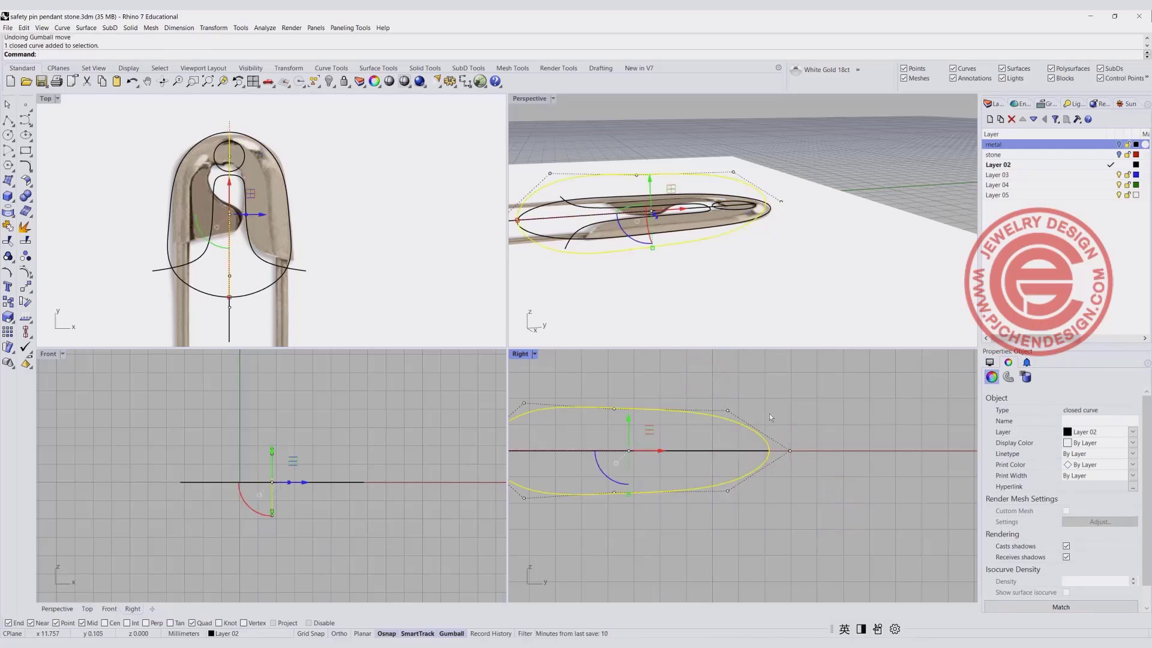
{"action": "scroll", "coordinate": [737, 477], "scroll_direction": "down", "scroll_amount": 3}
{"action": "scroll", "coordinate": [739, 452], "scroll_direction": "up", "scroll_amount": 3}
{"action": "left_click", "coordinate": [711, 477]}
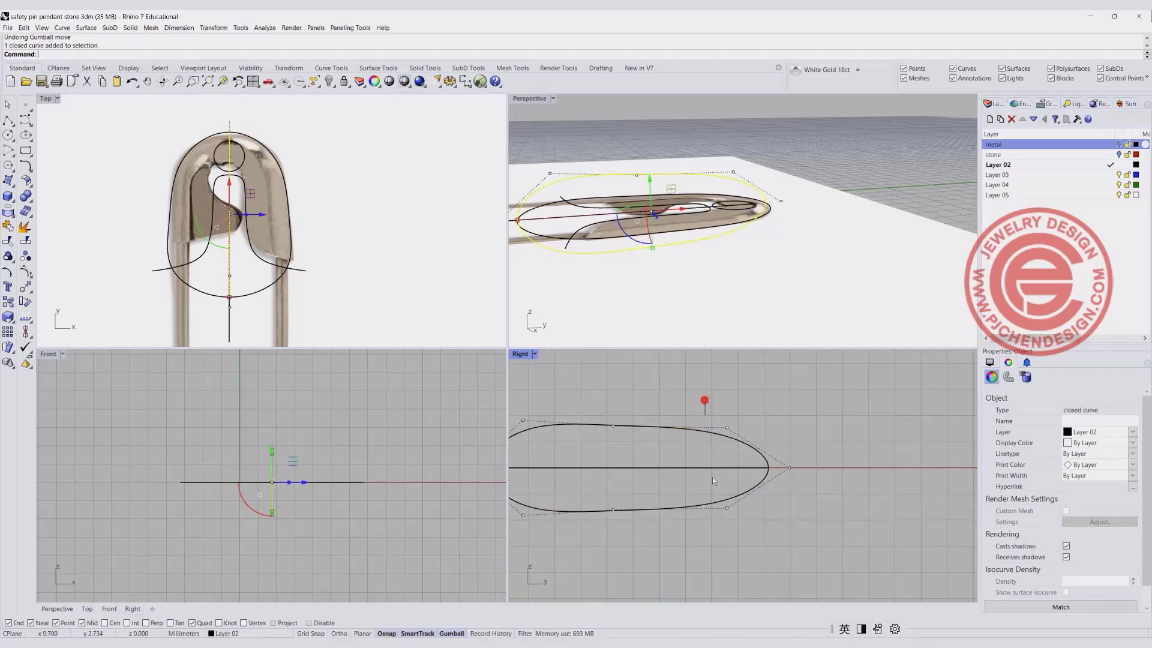
{"action": "left_click_drag", "start_coordinate": [700, 389], "coordinate": [747, 540]}
{"action": "left_click_drag", "start_coordinate": [761, 469], "coordinate": [772, 474]}
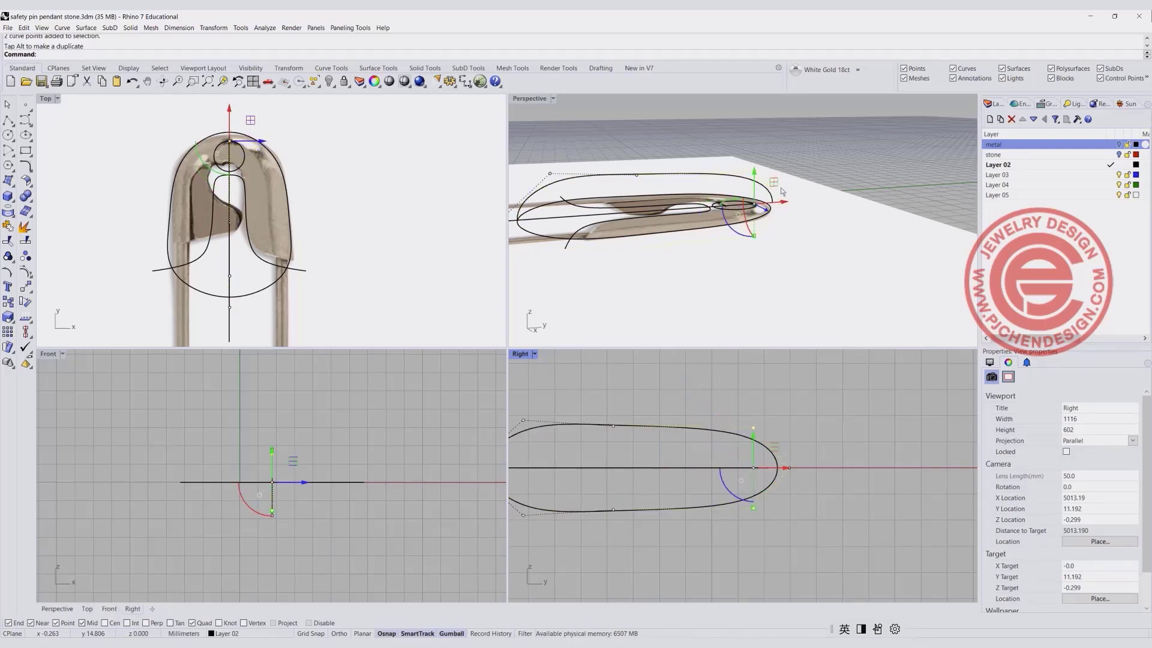
{"action": "scroll", "coordinate": [782, 191], "scroll_direction": "up", "scroll_amount": 3}
{"action": "key", "text": "ctrl+z"}
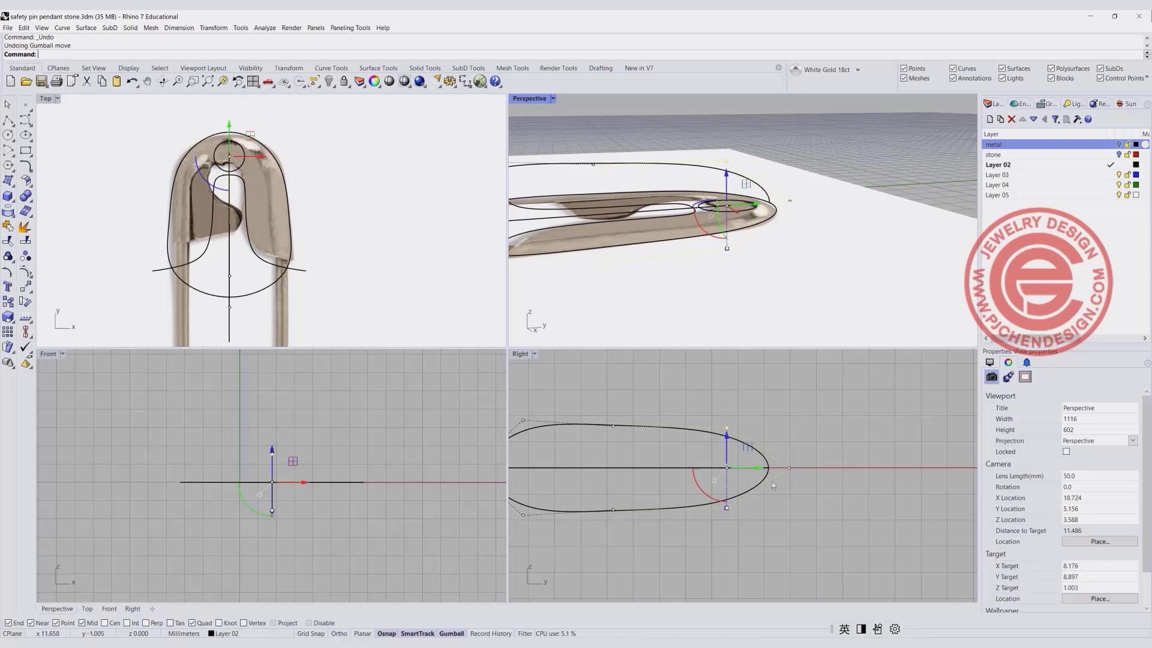
{"action": "left_click", "coordinate": [816, 418]}
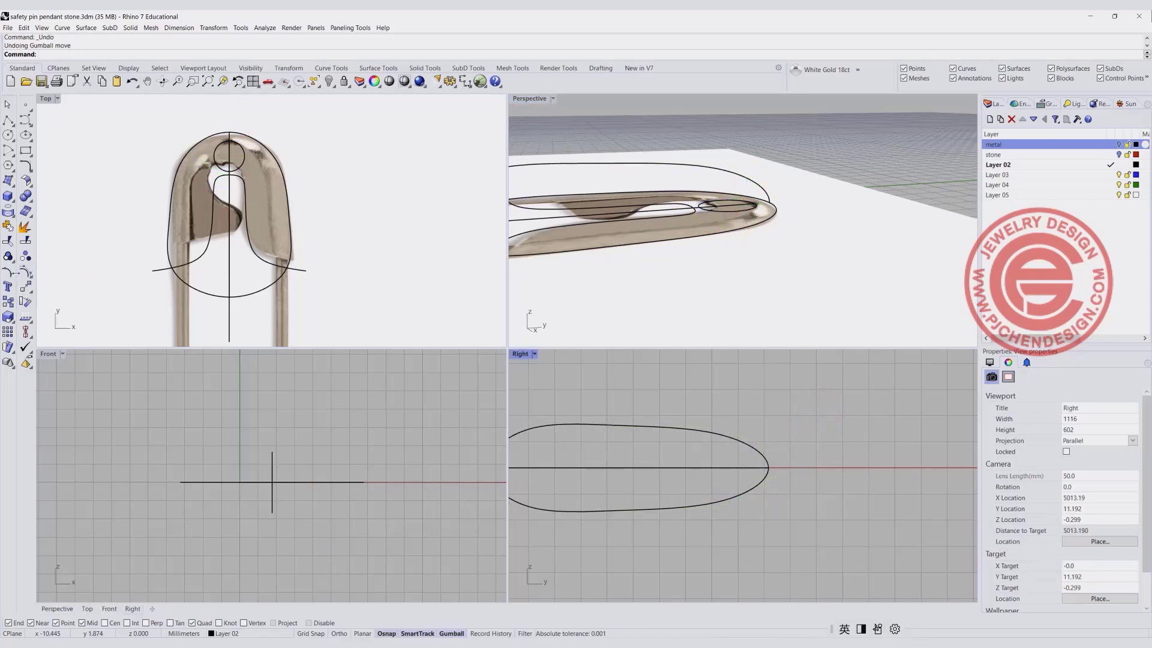
Show the side profile's curve edit points and move the pair nearest the head's top outward to make the tip fuller.
{"action": "left_click", "coordinate": [8, 273]}
{"action": "left_click", "coordinate": [750, 444]}
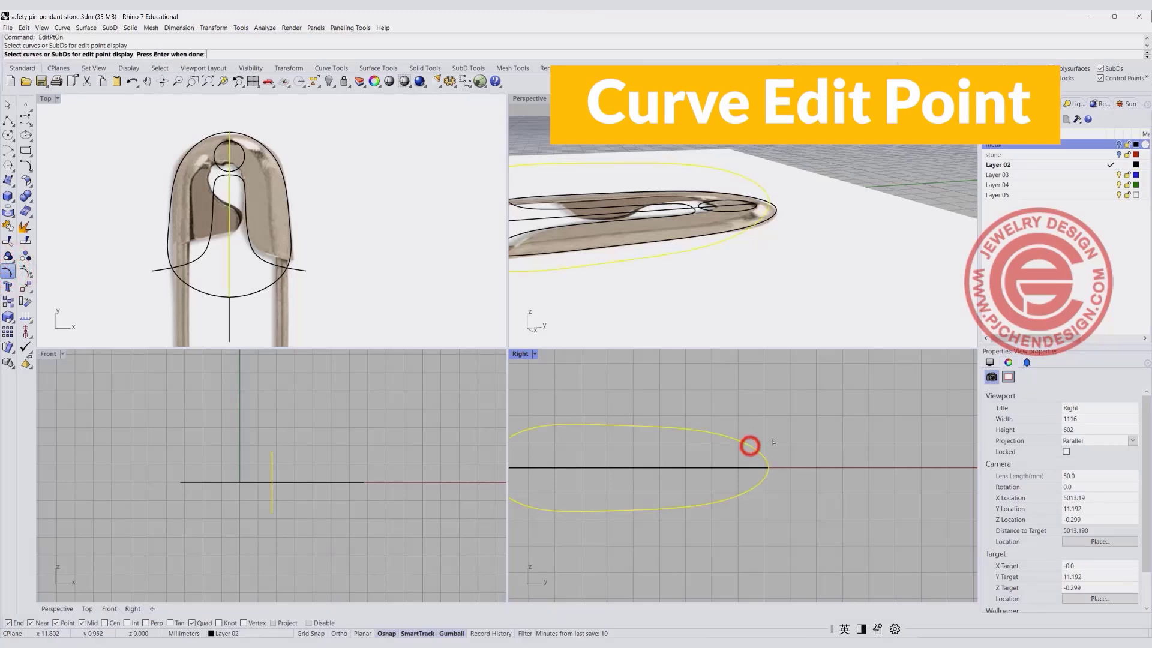
{"action": "right_click", "coordinate": [750, 444]}
{"action": "left_click_drag", "start_coordinate": [696, 403], "coordinate": [747, 527]}
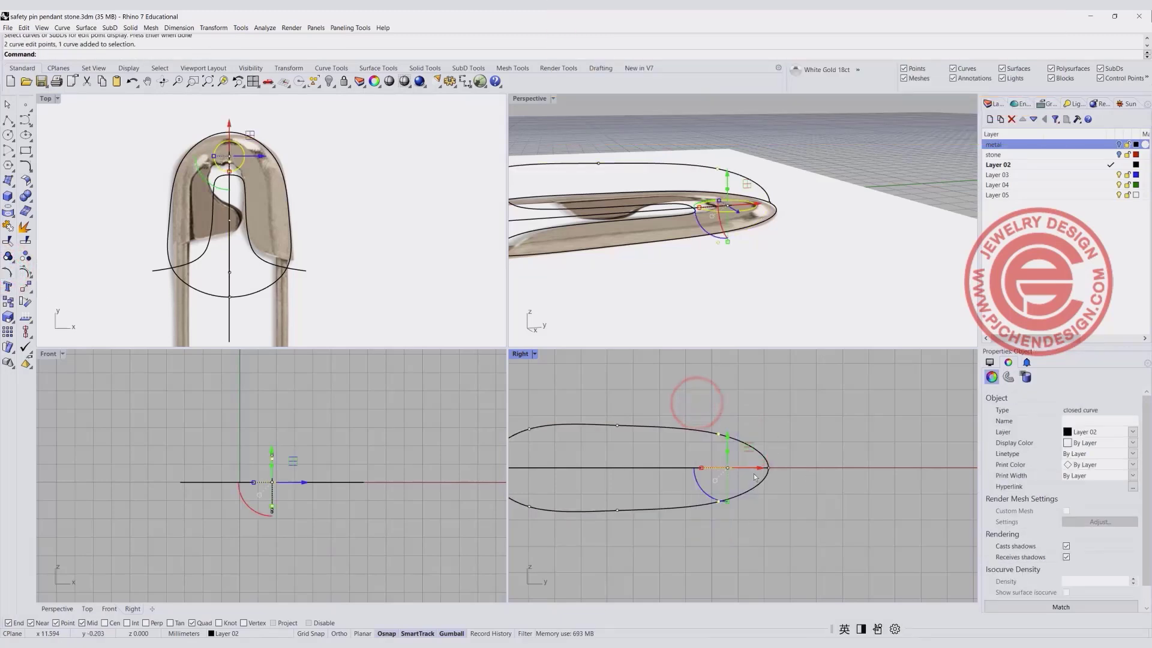
{"action": "left_click_drag", "start_coordinate": [760, 470], "coordinate": [774, 471]}
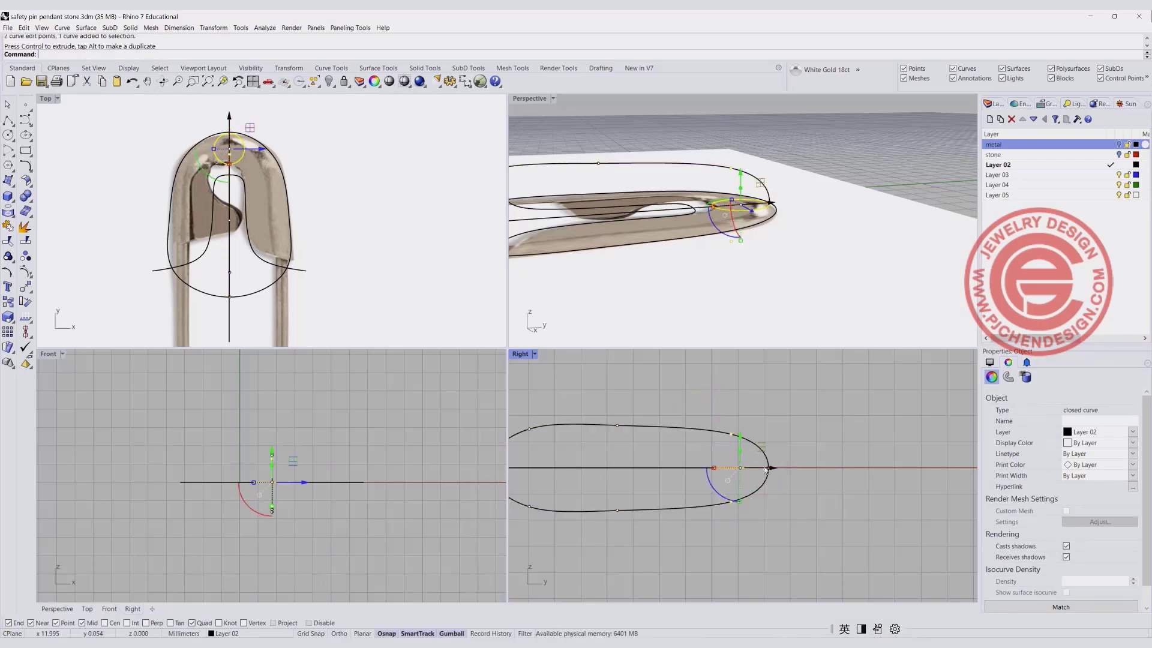
Scale the side profile's middle pair of edit points slightly apart vertically to thicken its centre.
{"action": "left_click_drag", "start_coordinate": [586, 405], "coordinate": [643, 550]}
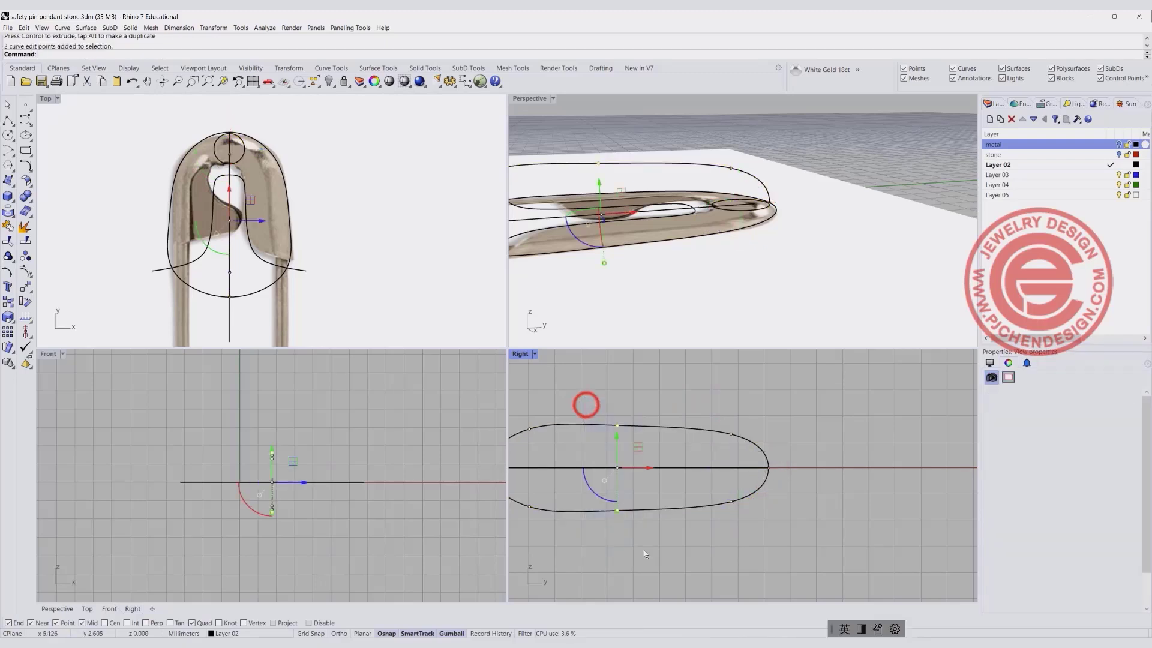
{"action": "left_click_drag", "start_coordinate": [617, 511], "coordinate": [617, 514]}
{"action": "left_click", "coordinate": [720, 544]}
{"action": "scroll", "coordinate": [683, 380], "scroll_direction": "down", "scroll_amount": 4}
{"action": "right_click_drag", "start_coordinate": [639, 440], "coordinate": [654, 436]}
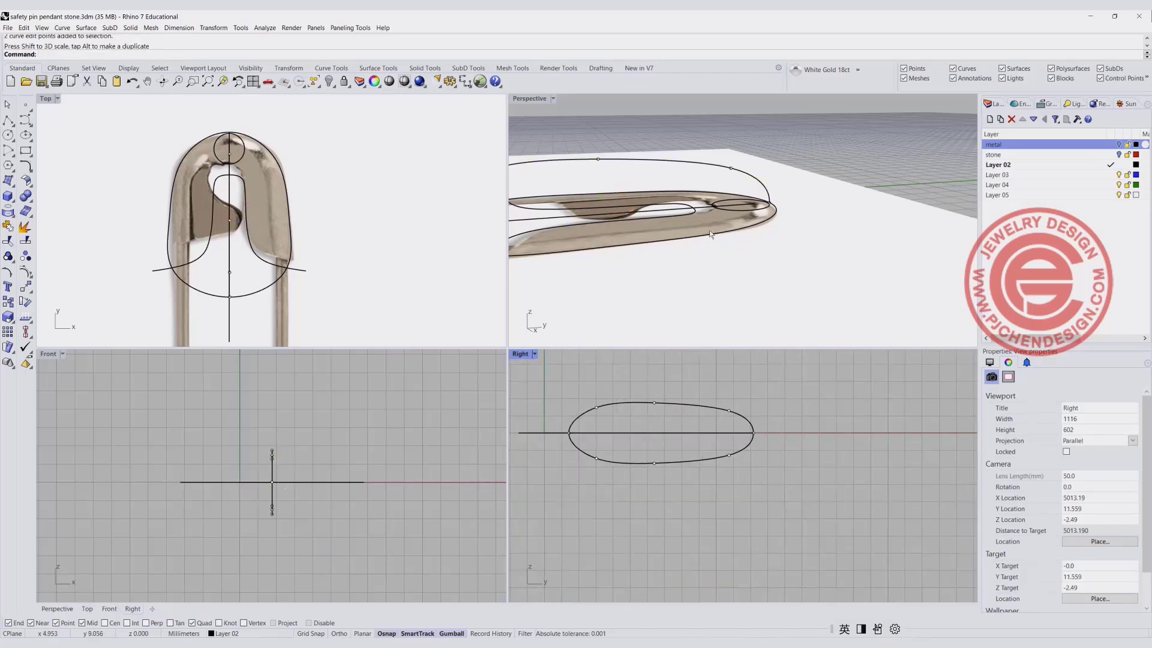
Maximize the Perspective view, unlock the reference picture and hide it.
{"action": "double_click", "coordinate": [535, 99]}
{"action": "right_click_drag", "start_coordinate": [575, 287], "coordinate": [600, 322]}
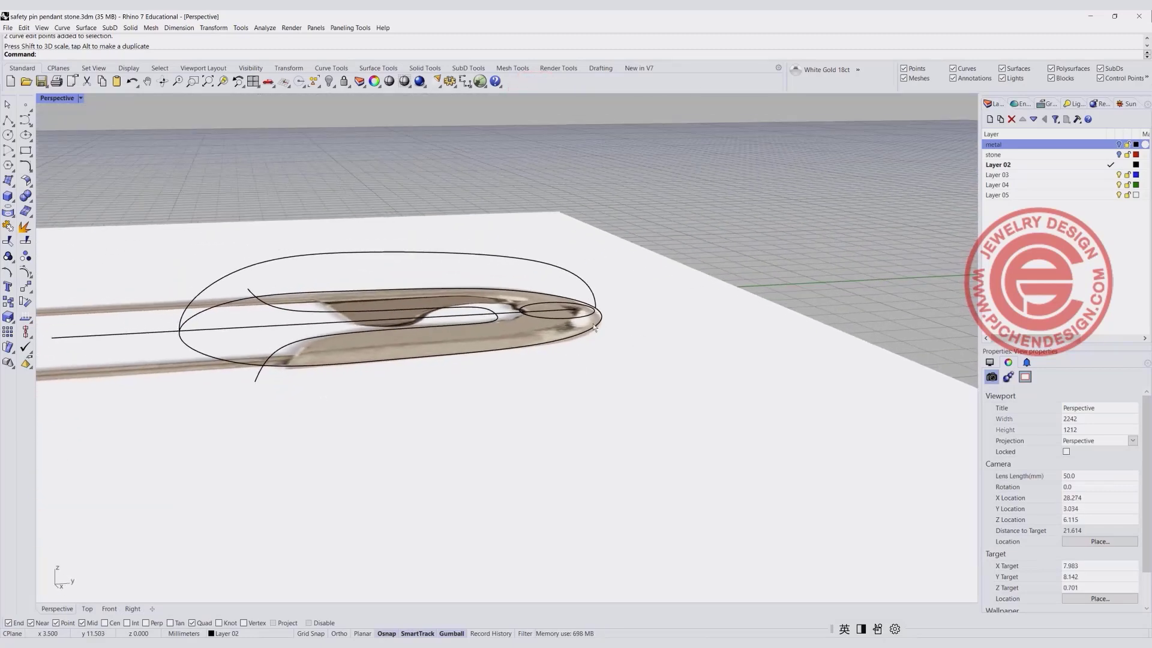
{"action": "left_click", "coordinate": [602, 316]}
{"action": "left_click", "coordinate": [725, 357]}
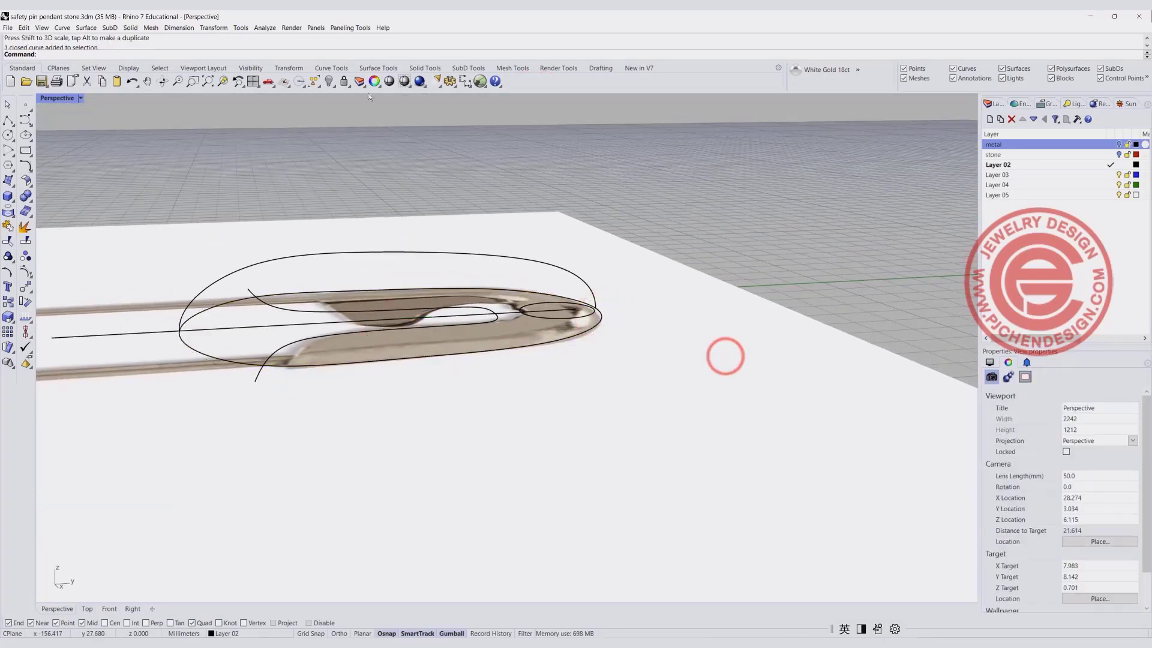
{"action": "right_click", "coordinate": [343, 81]}
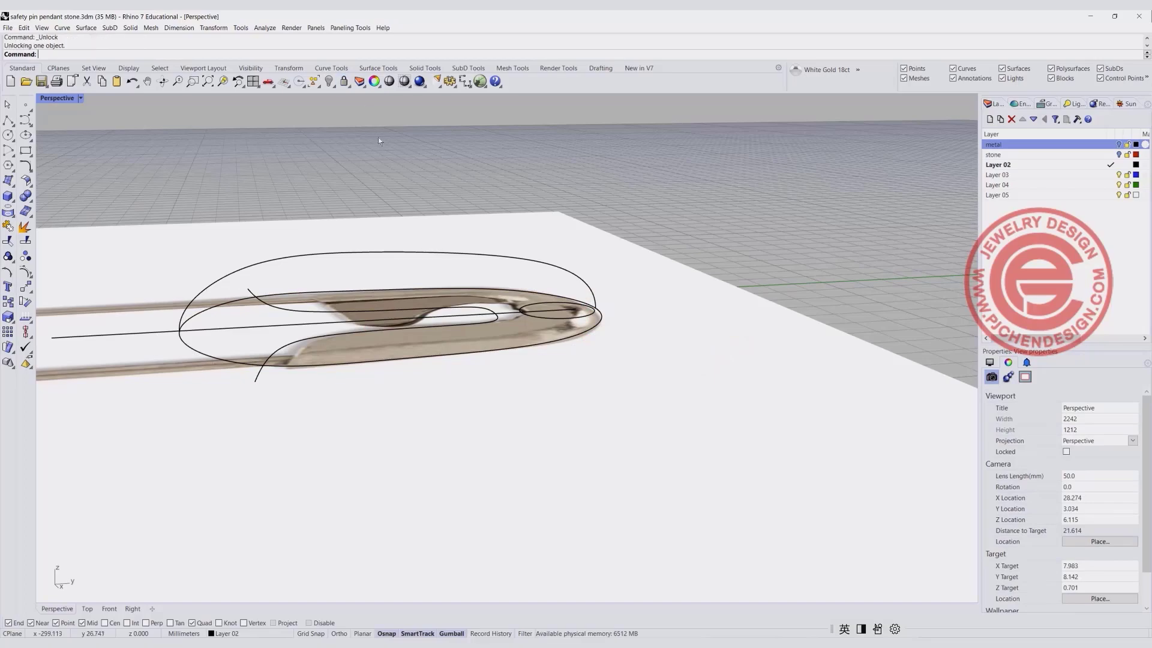
{"action": "left_click", "coordinate": [329, 81]}
Split the upright side profile with the flat head outline and select its upper half.
{"action": "right_click_drag", "start_coordinate": [582, 340], "coordinate": [709, 322]}
{"action": "left_click", "coordinate": [707, 340]}
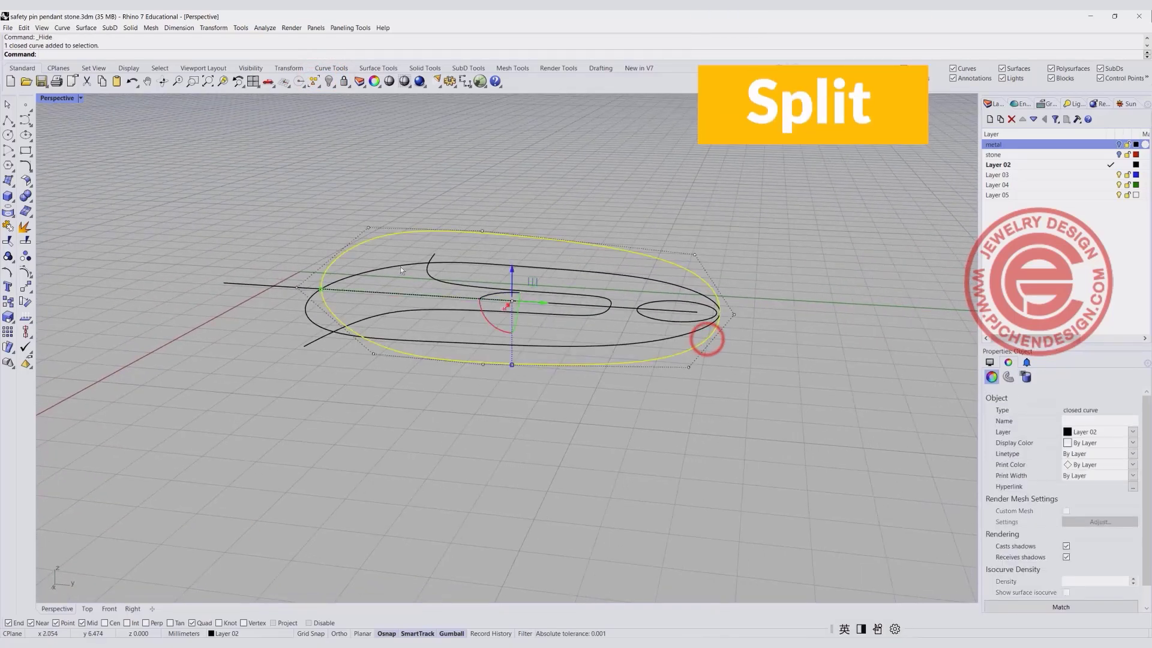
{"action": "left_click", "coordinate": [26, 241]}
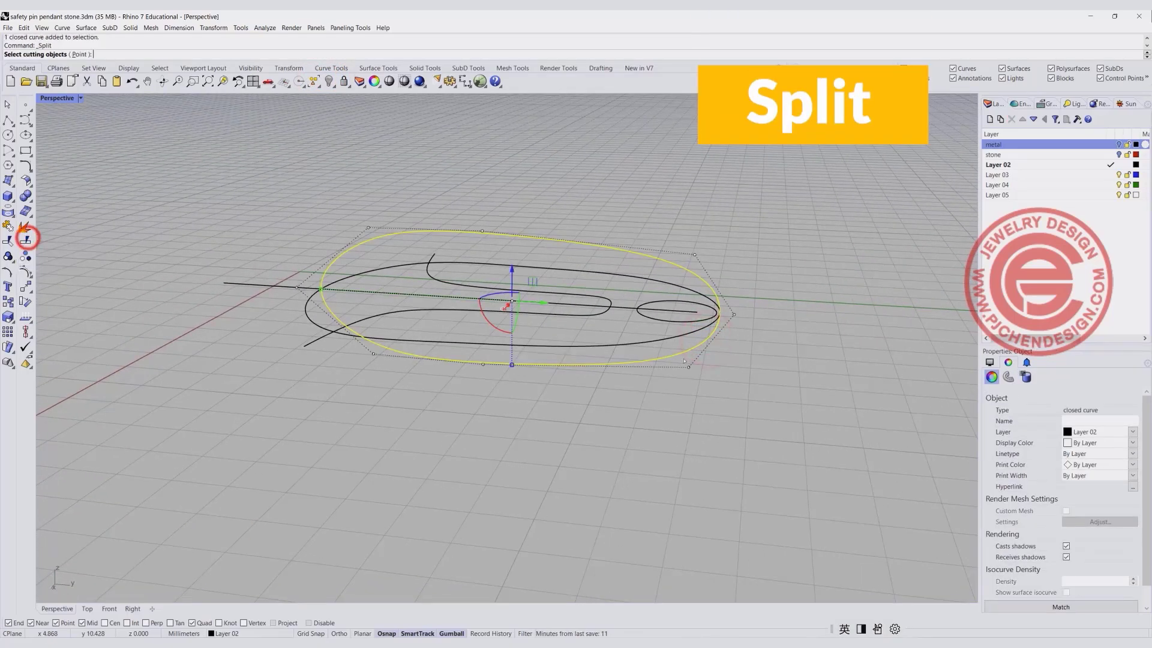
{"action": "left_click", "coordinate": [694, 336]}
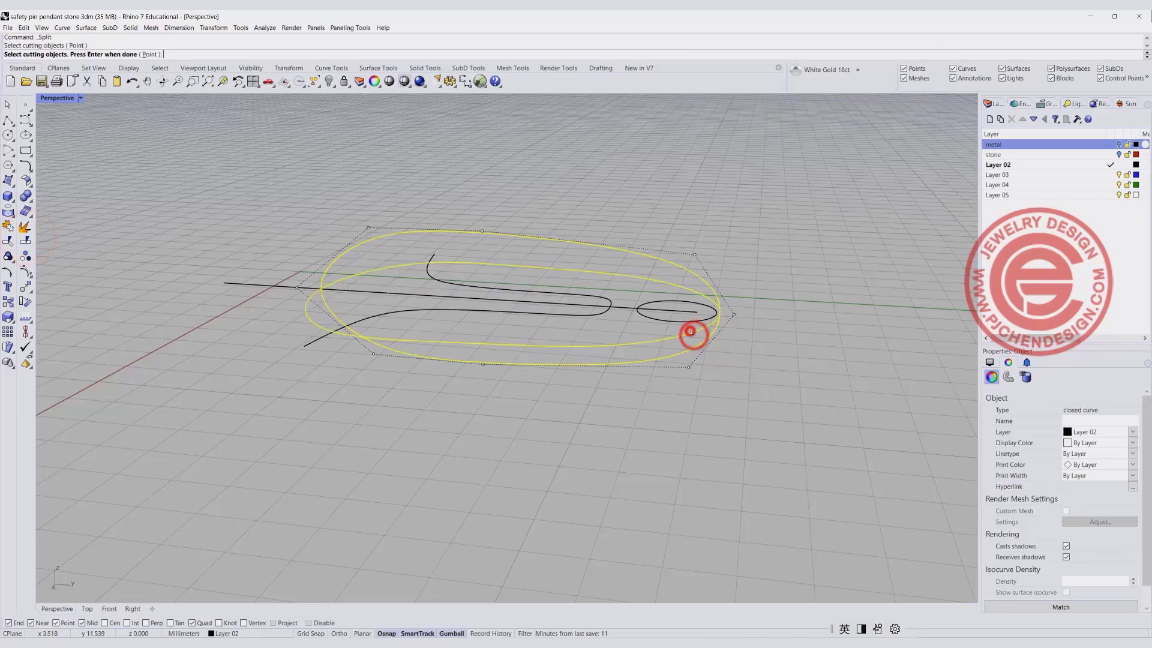
{"action": "right_click", "coordinate": [802, 358]}
{"action": "left_click", "coordinate": [698, 354]}
{"action": "left_click", "coordinate": [705, 284]}
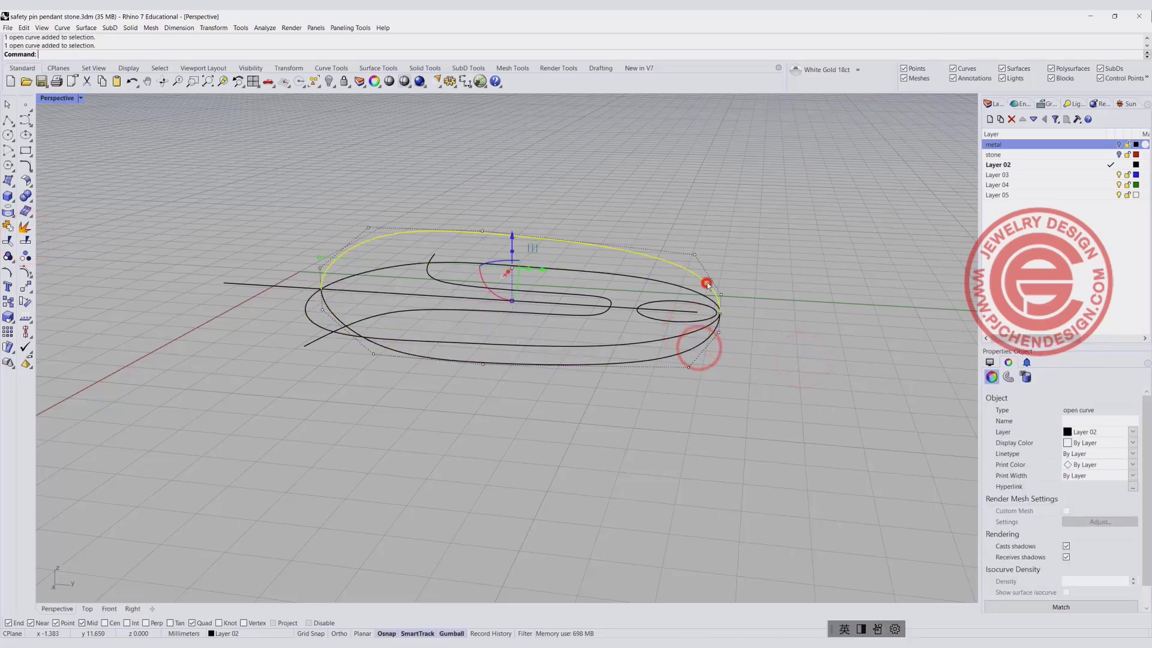
Split the flat head outline with the upright side profile curves.
{"action": "left_click", "coordinate": [767, 405]}
{"action": "key", "text": "Return"}
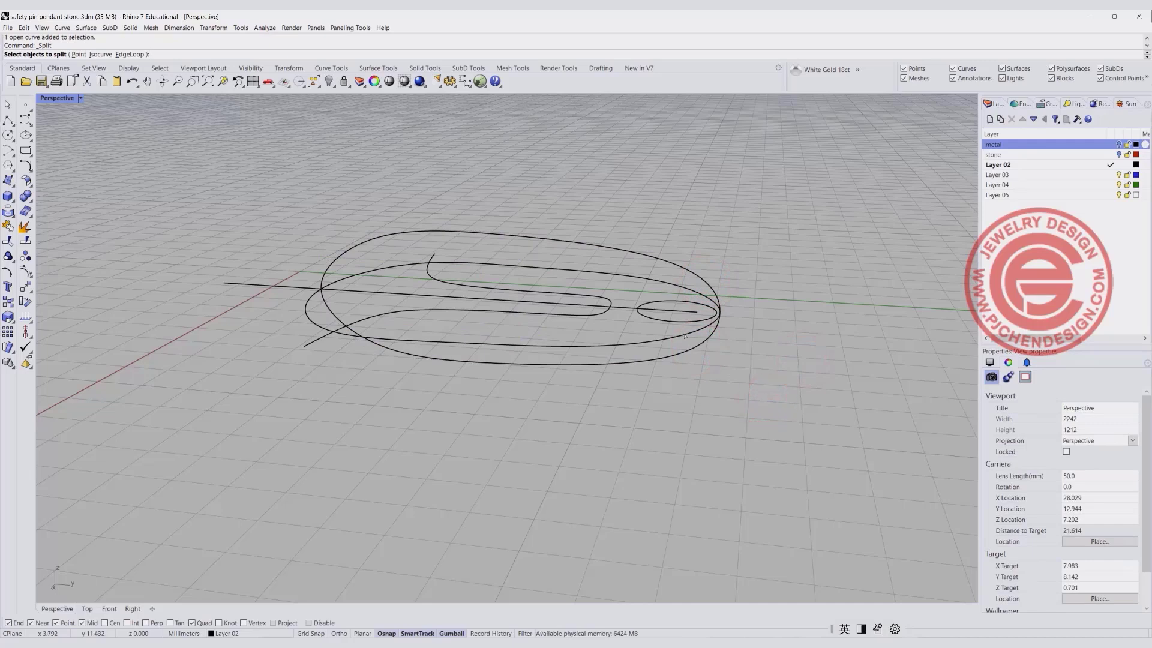
{"action": "left_click", "coordinate": [684, 334]}
{"action": "right_click", "coordinate": [724, 297]}
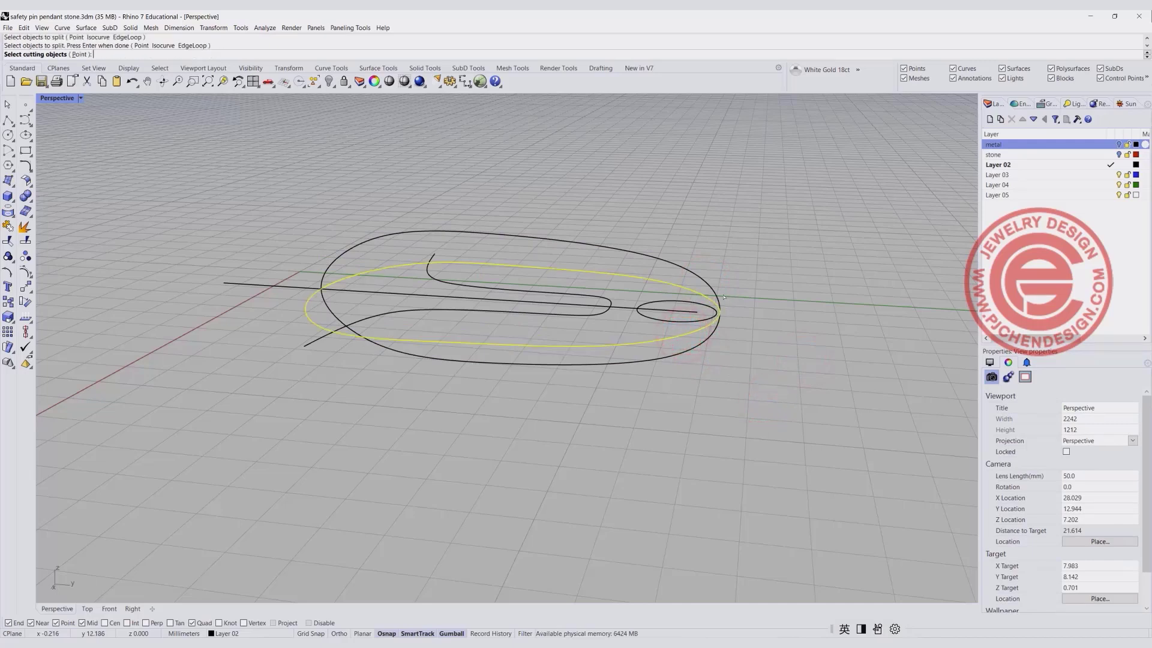
{"action": "left_click", "coordinate": [716, 293]}
{"action": "key", "text": "Return"}
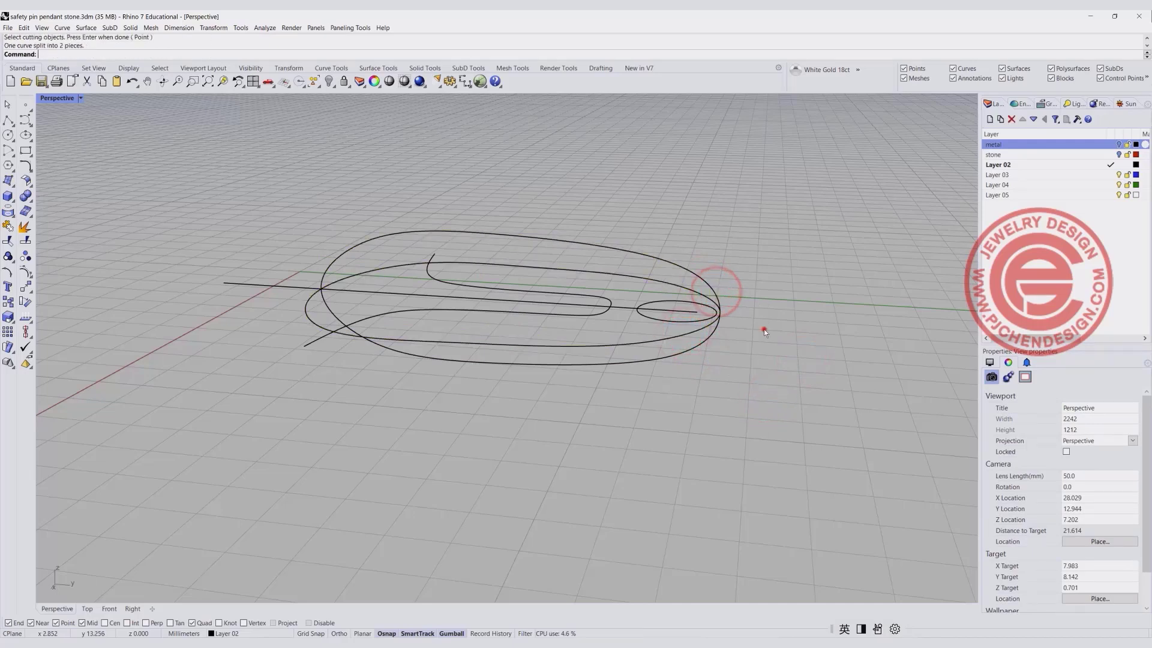
Select the separate halves of the outline and side profile one by one to check the splits.
{"action": "left_click", "coordinate": [691, 334]}
{"action": "left_click", "coordinate": [702, 294]}
{"action": "left_click", "coordinate": [799, 451]}
{"action": "right_click_drag", "start_coordinate": [557, 342], "coordinate": [851, 276]}
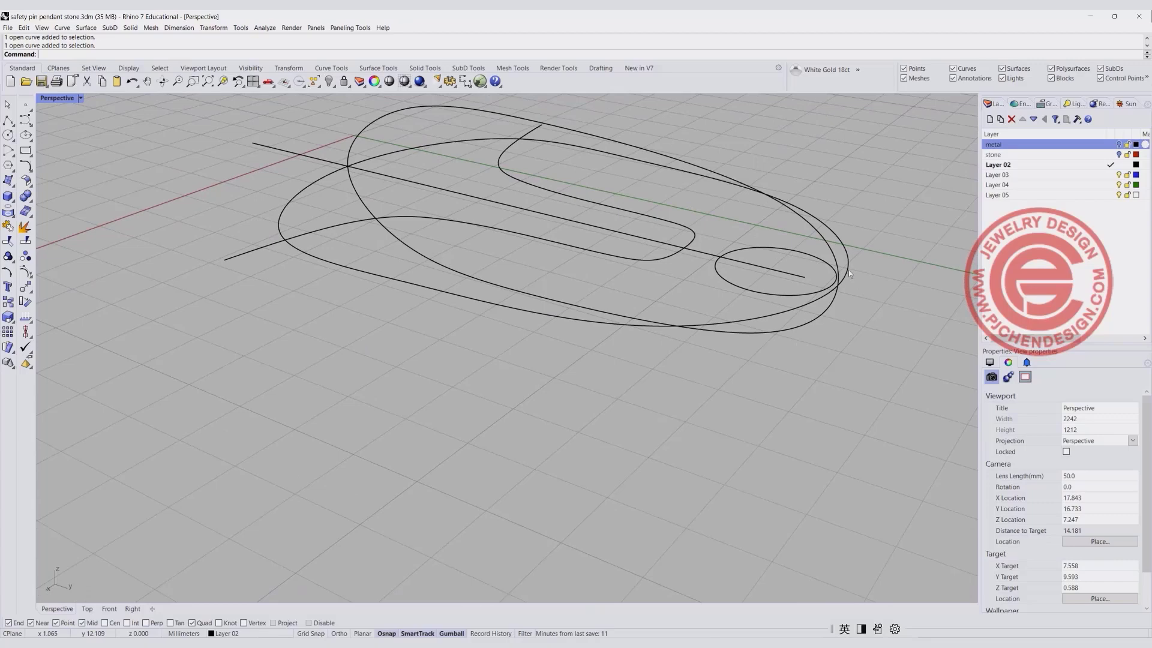
{"action": "left_click", "coordinate": [848, 269]}
{"action": "left_click", "coordinate": [831, 264]}
{"action": "left_click", "coordinate": [825, 301]}
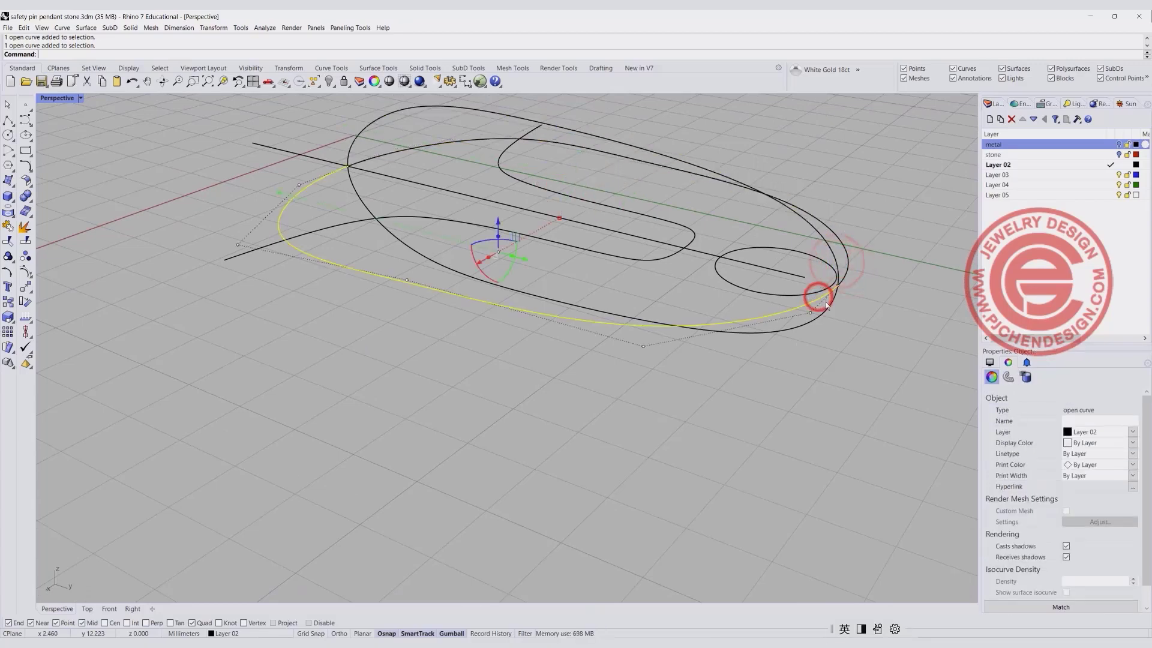
{"action": "left_click", "coordinate": [909, 329]}
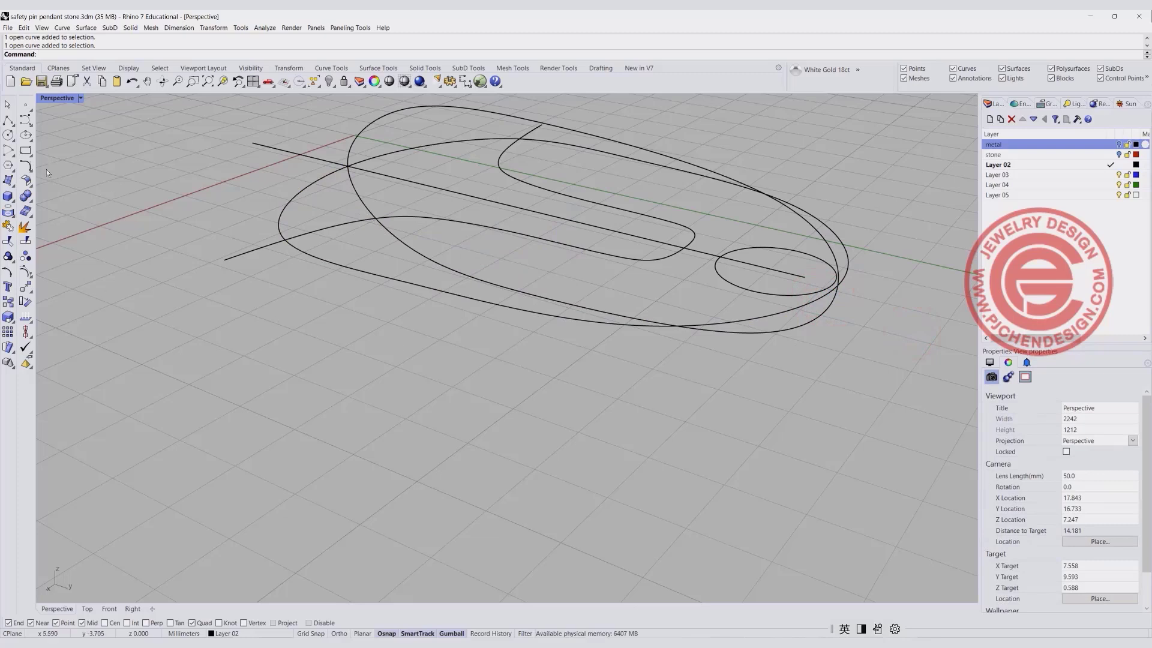
Loft the four outline and profile halves in order around the head, using Normal style and Closed loft.
{"action": "left_click", "coordinate": [8, 179]}
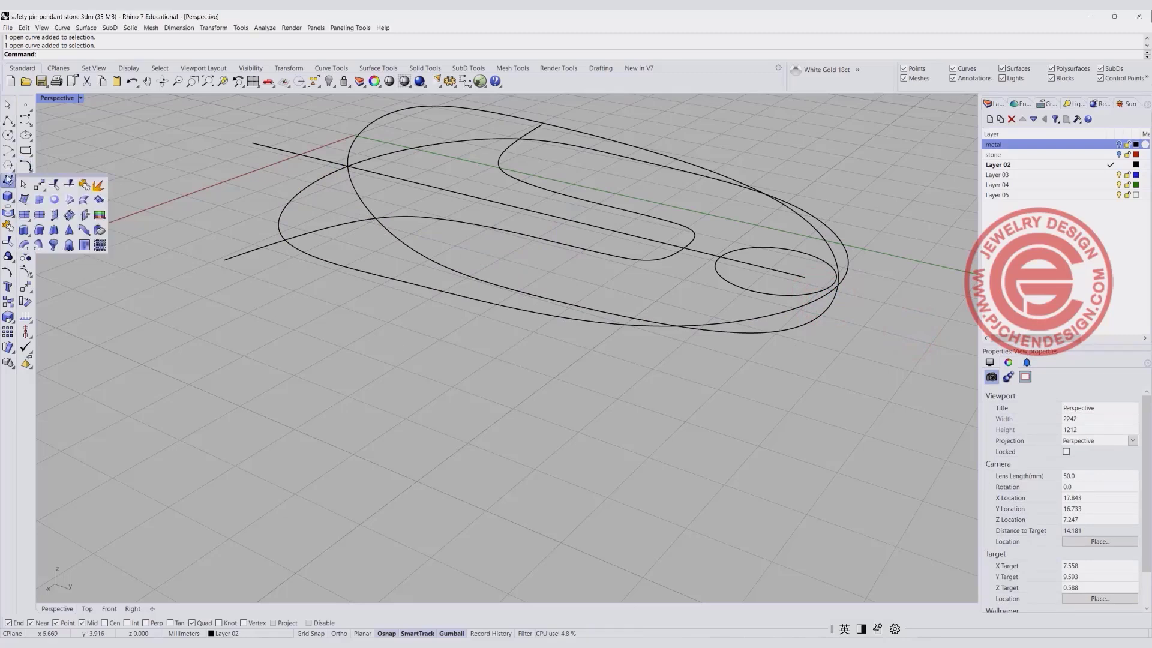
{"action": "left_click", "coordinate": [84, 201]}
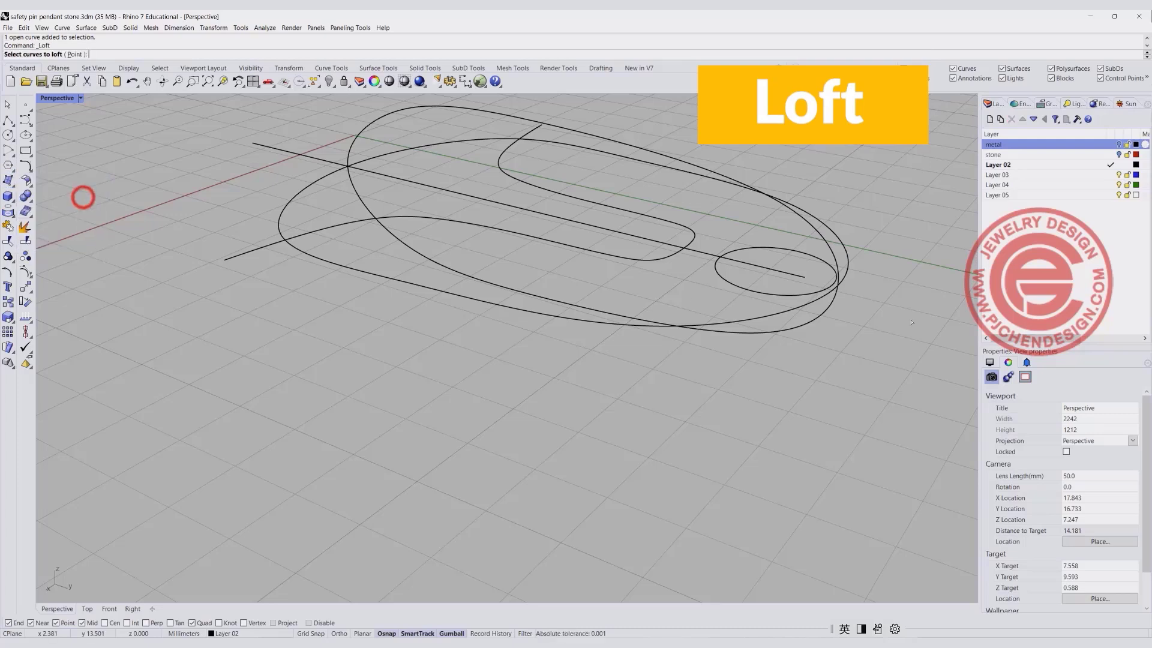
{"action": "left_click", "coordinate": [845, 269]}
{"action": "left_click", "coordinate": [835, 258]}
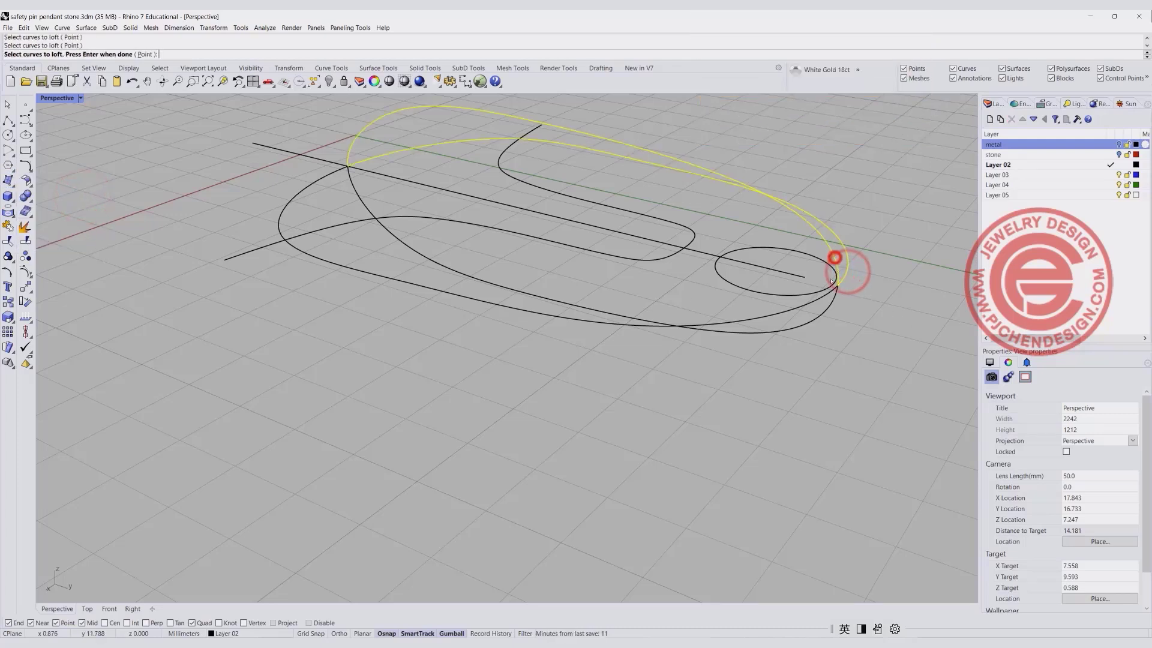
{"action": "left_click", "coordinate": [833, 285]}
{"action": "left_click", "coordinate": [835, 304]}
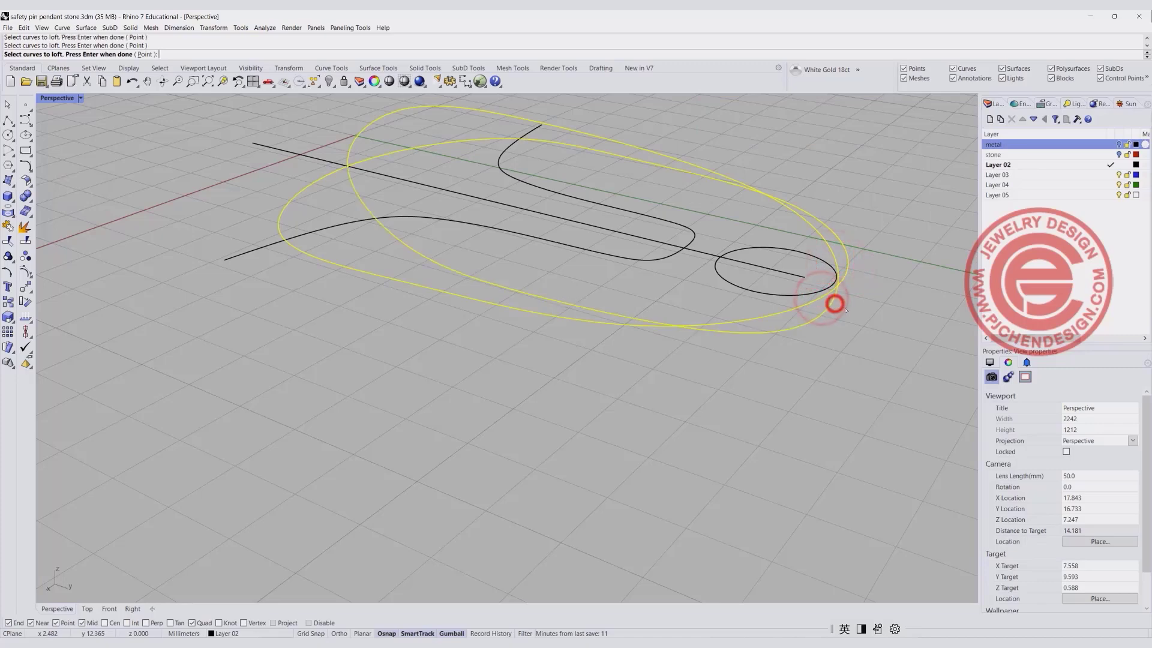
{"action": "right_click", "coordinate": [907, 337]}
{"action": "right_click_drag", "start_coordinate": [899, 348], "coordinate": [509, 297]}
{"action": "left_click", "coordinate": [628, 255]}
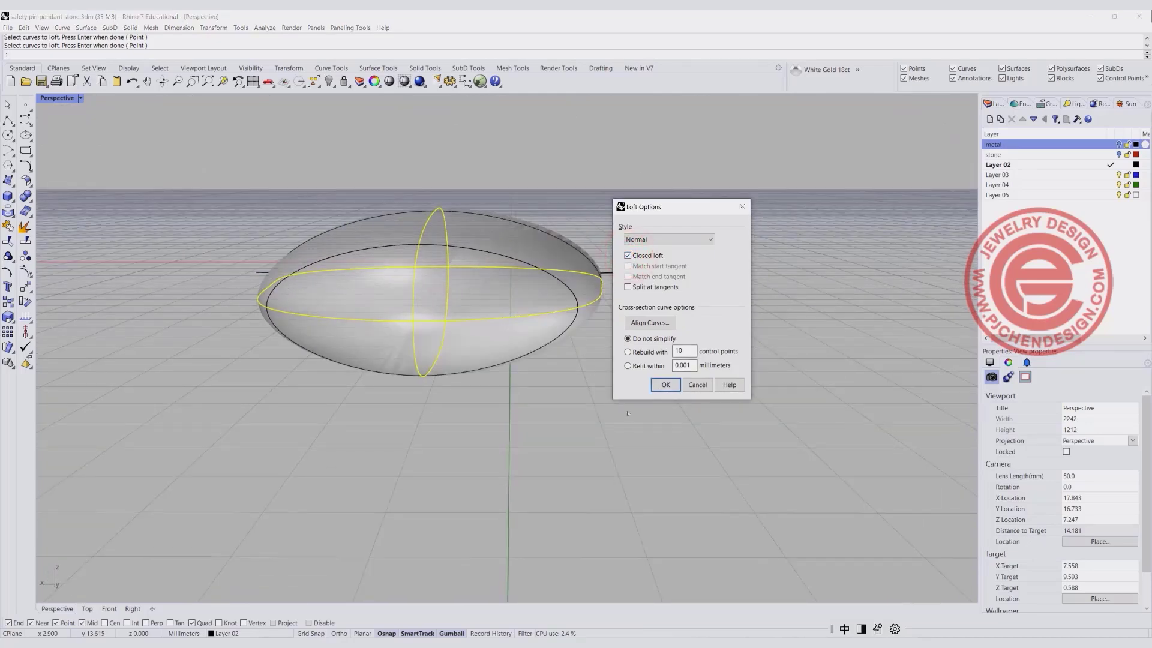
{"action": "left_click", "coordinate": [668, 383]}
Restore the four-viewport layout and move the small circle at the head's tip about 0.36 mm inward in the Top view.
{"action": "scroll", "coordinate": [372, 318], "scroll_direction": "down", "scroll_amount": 12}
{"action": "right_click_drag", "start_coordinate": [369, 318], "coordinate": [594, 418]}
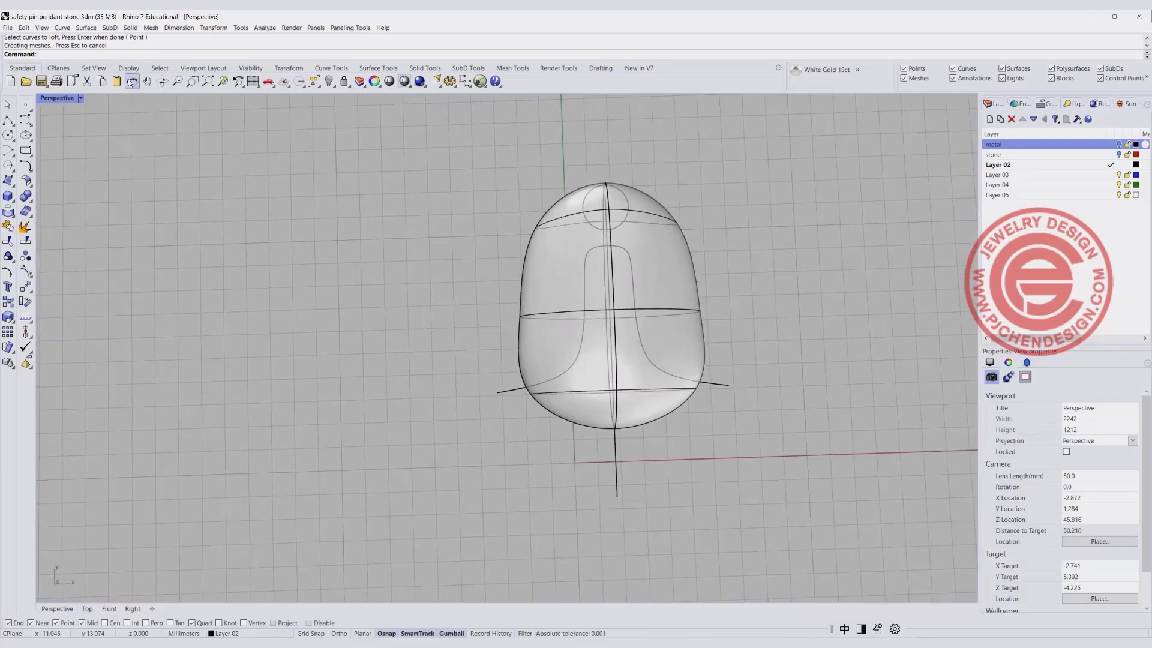
{"action": "double_click", "coordinate": [68, 98]}
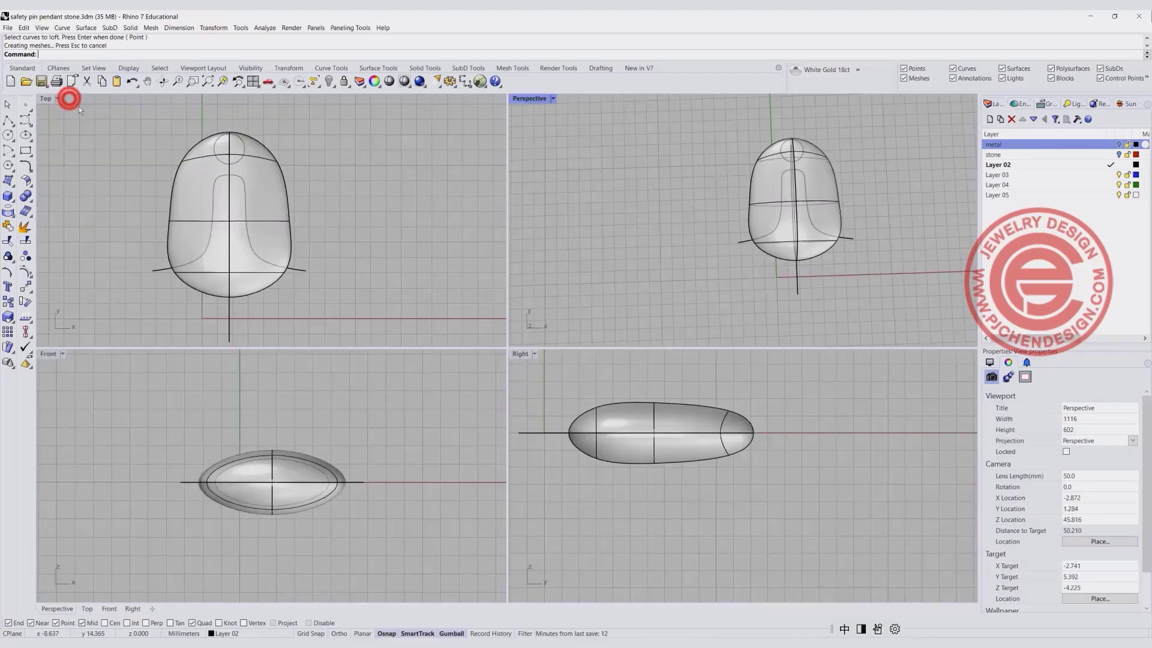
{"action": "left_click", "coordinate": [243, 168]}
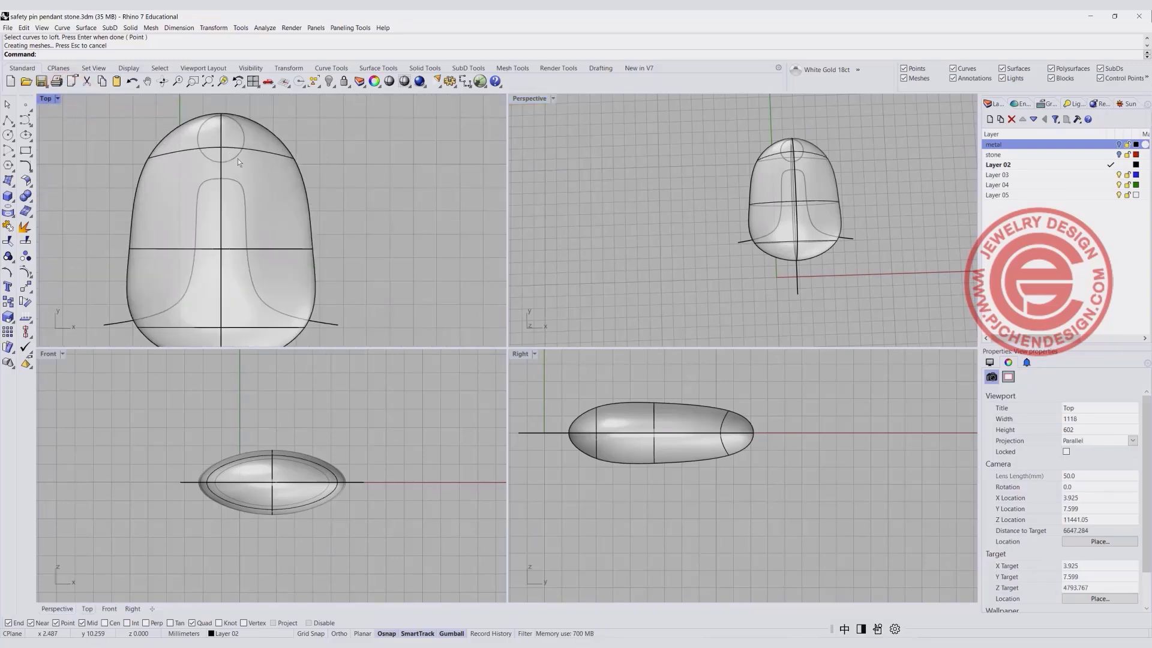
{"action": "left_click", "coordinate": [236, 156]}
{"action": "left_click_drag", "start_coordinate": [221, 111], "coordinate": [221, 117]}
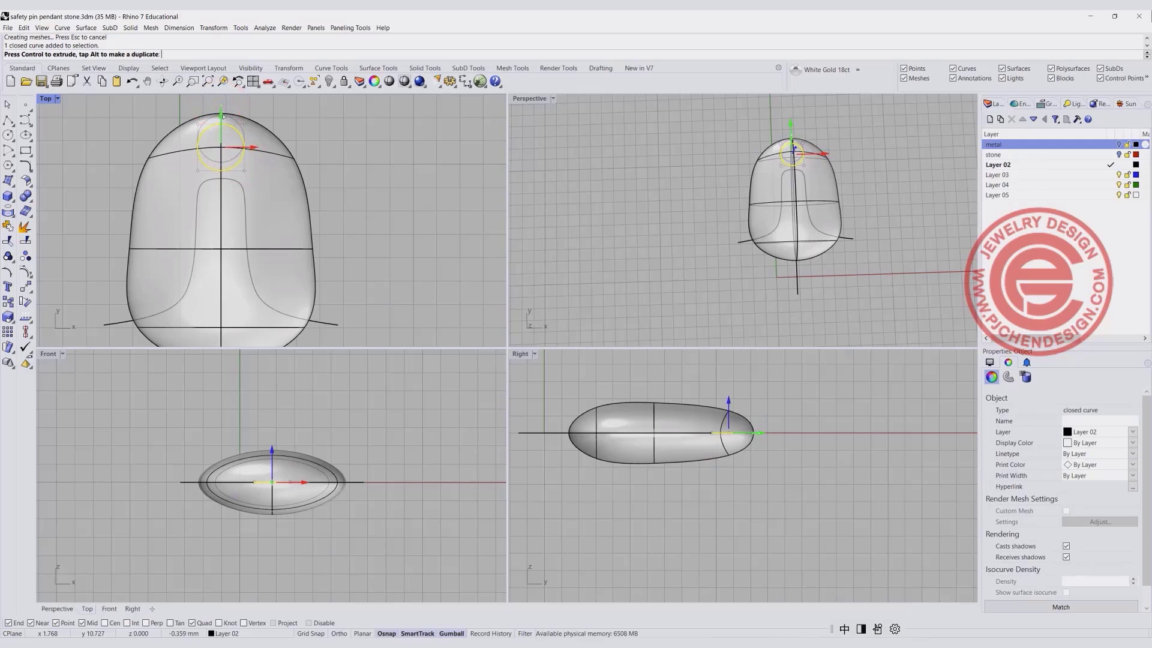
{"action": "left_click", "coordinate": [348, 169]}
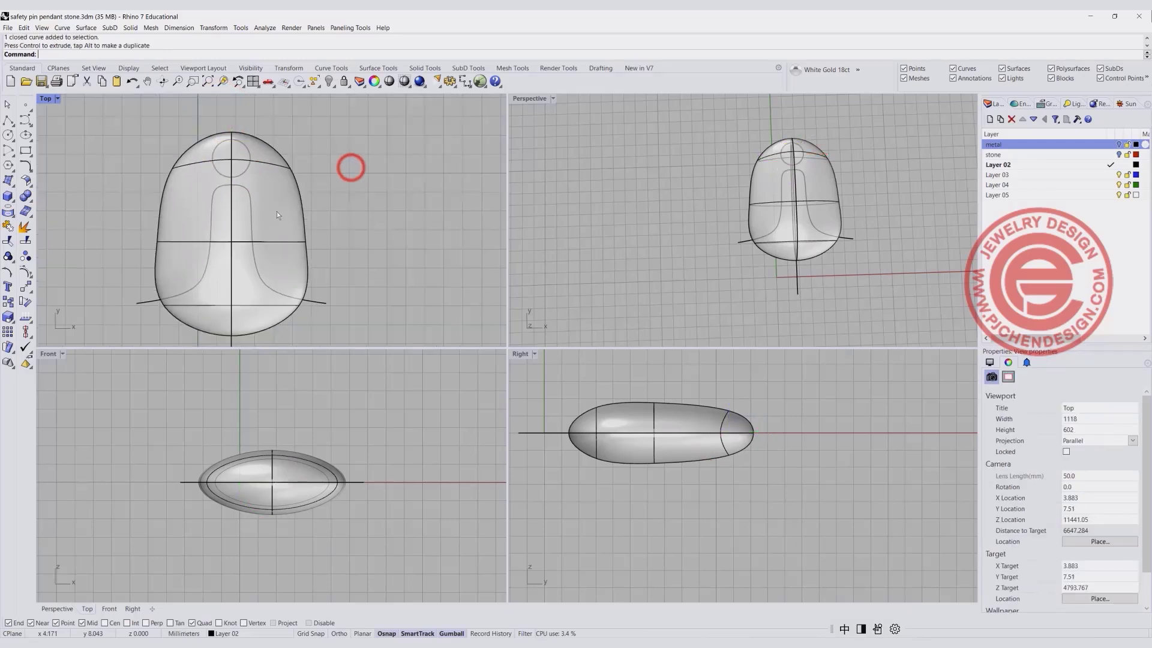
Trim the lofted surface with the two flap curves in the Top view, removing the part between and below them.
{"action": "scroll", "coordinate": [279, 228], "scroll_direction": "down", "scroll_amount": 2}
{"action": "left_click", "coordinate": [260, 270]}
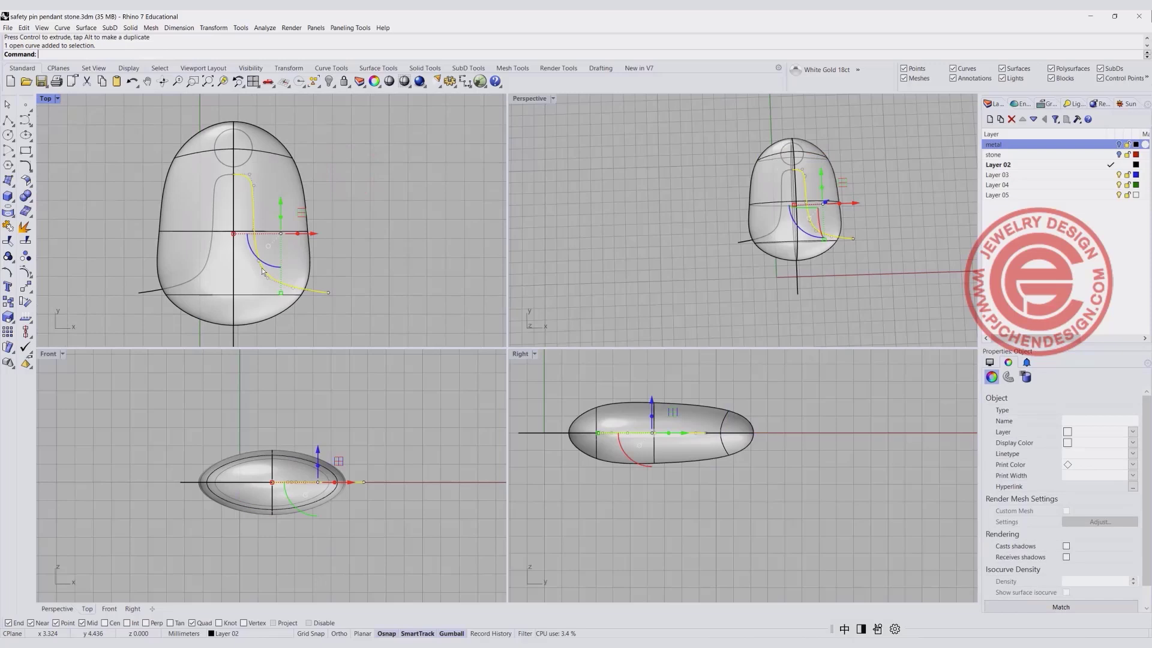
{"action": "left_click", "coordinate": [203, 271], "text": "shift"}
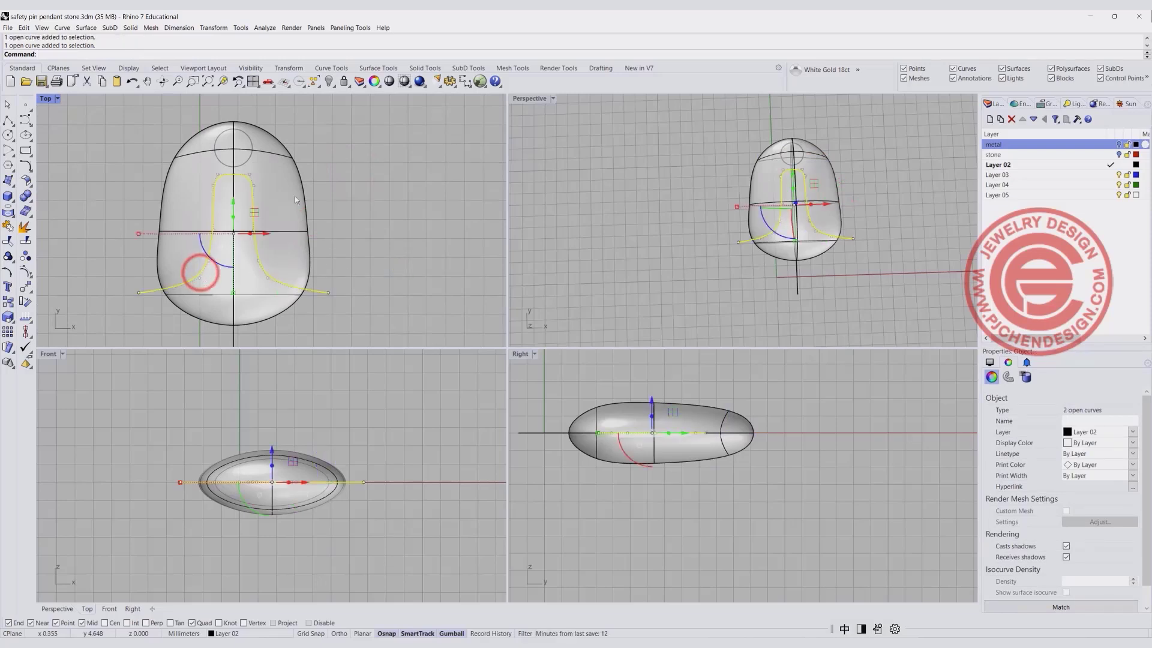
{"action": "left_click", "coordinate": [9, 240]}
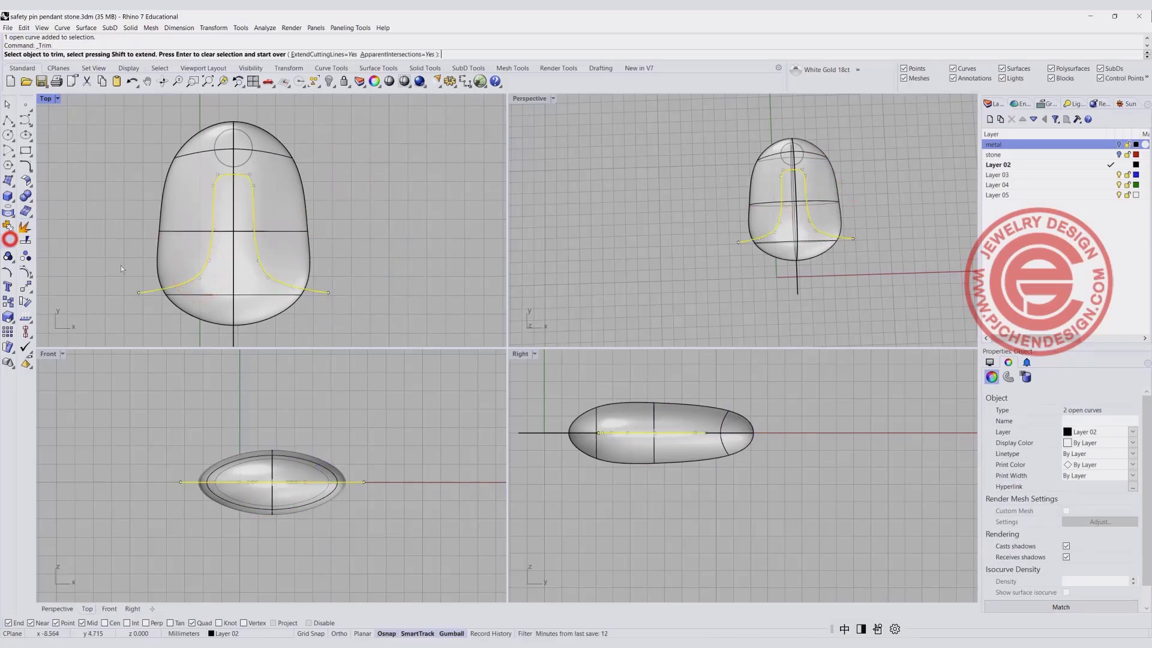
{"action": "left_click", "coordinate": [252, 313]}
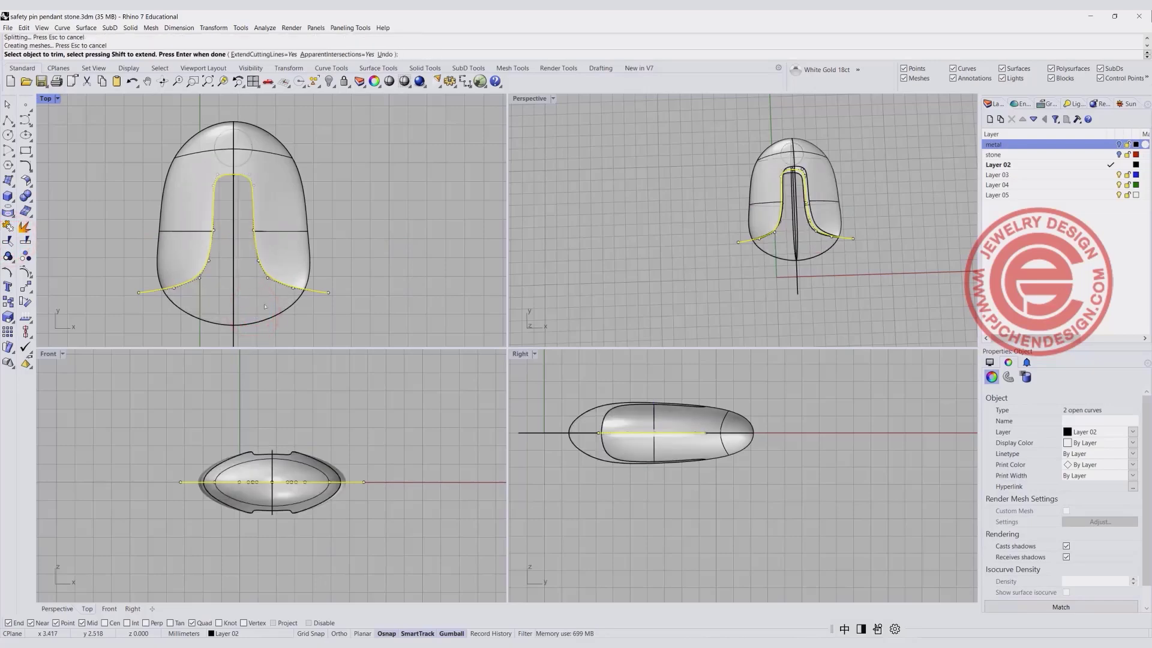
{"action": "key", "text": "Return"}
Offset the trimmed head surface outward by 0.7 mm as a solid with round corners, deleting the input surface.
{"action": "right_click_drag", "start_coordinate": [760, 262], "coordinate": [697, 210]}
{"action": "scroll", "coordinate": [307, 228], "scroll_direction": "up", "scroll_amount": 4}
{"action": "left_click", "coordinate": [271, 185]}
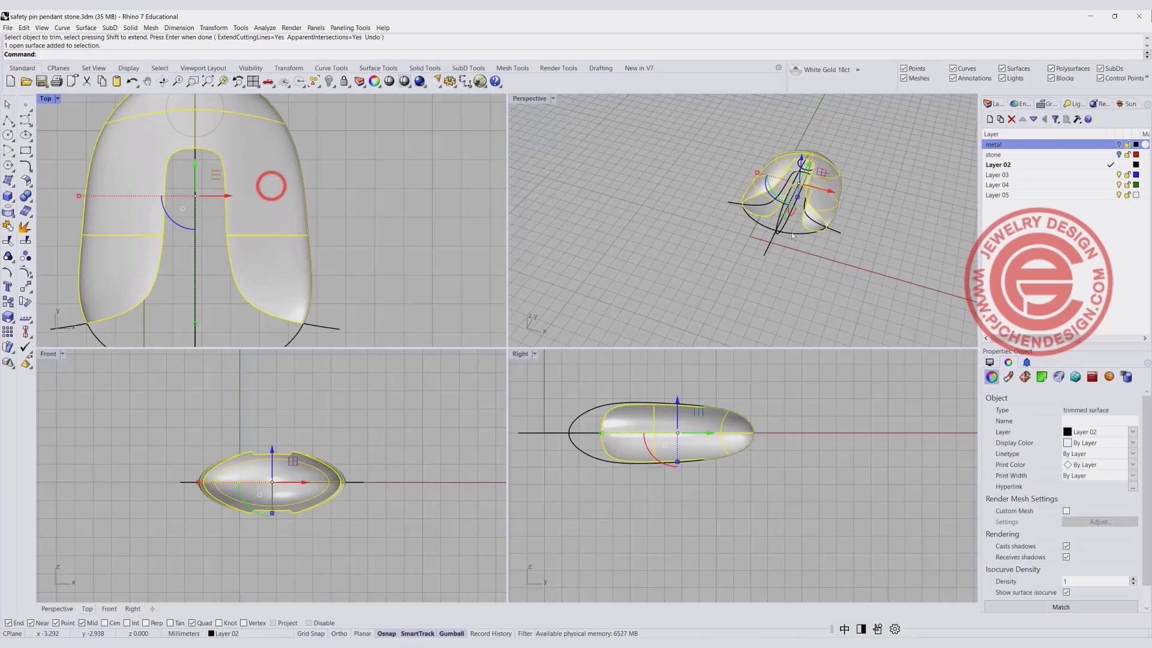
{"action": "mouse_move", "coordinate": [858, 269]}
{"action": "right_mouse_down"}
{"action": "mouse_move", "coordinate": [771, 242]}
{"action": "mouse_move", "coordinate": [863, 303]}
{"action": "mouse_move", "coordinate": [855, 288]}
{"action": "right_mouse_up"}
{"action": "left_click", "coordinate": [300, 215]}
{"action": "scroll", "coordinate": [300, 213], "scroll_direction": "down", "scroll_amount": 2}
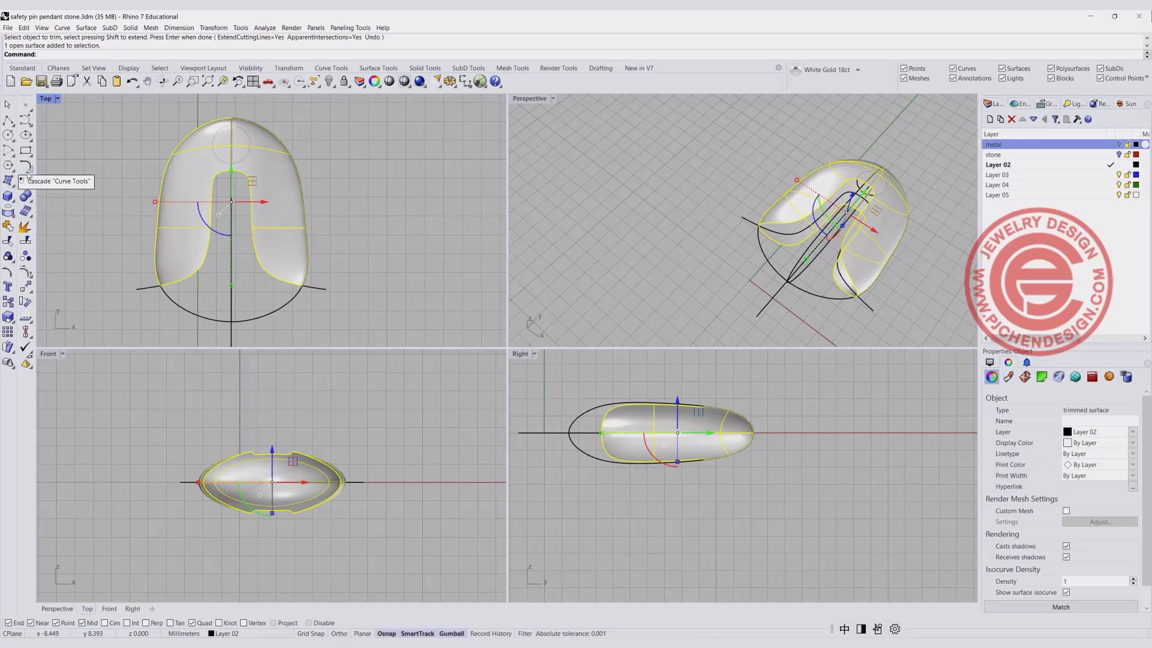
{"action": "left_click", "coordinate": [27, 181]}
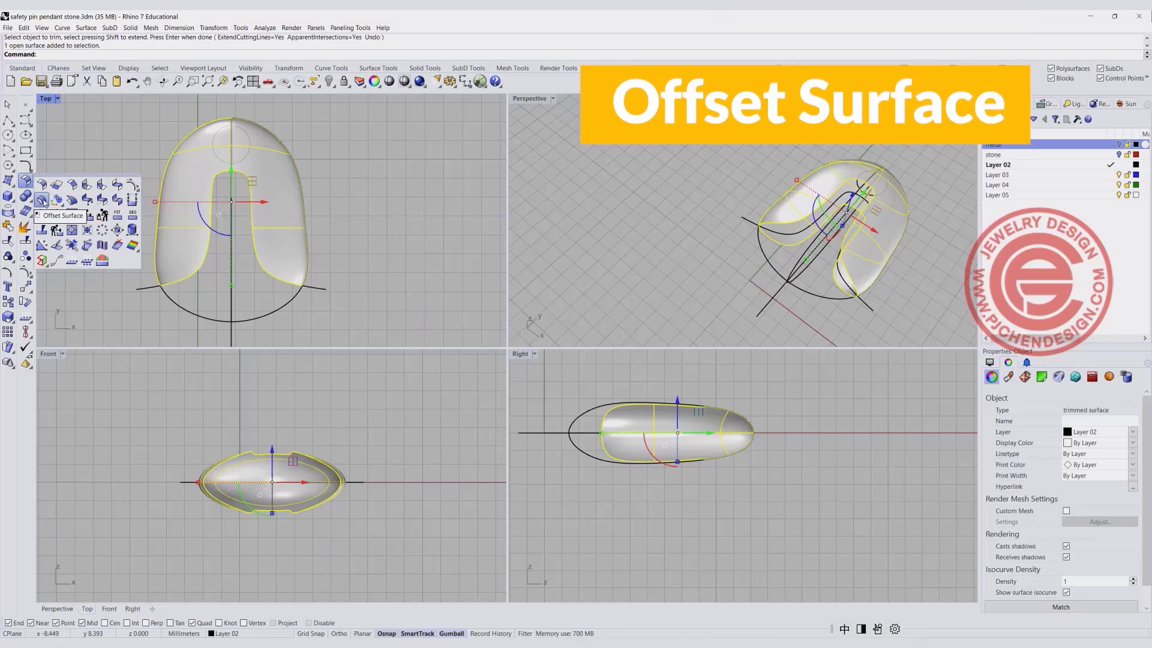
{"action": "left_click", "coordinate": [42, 200]}
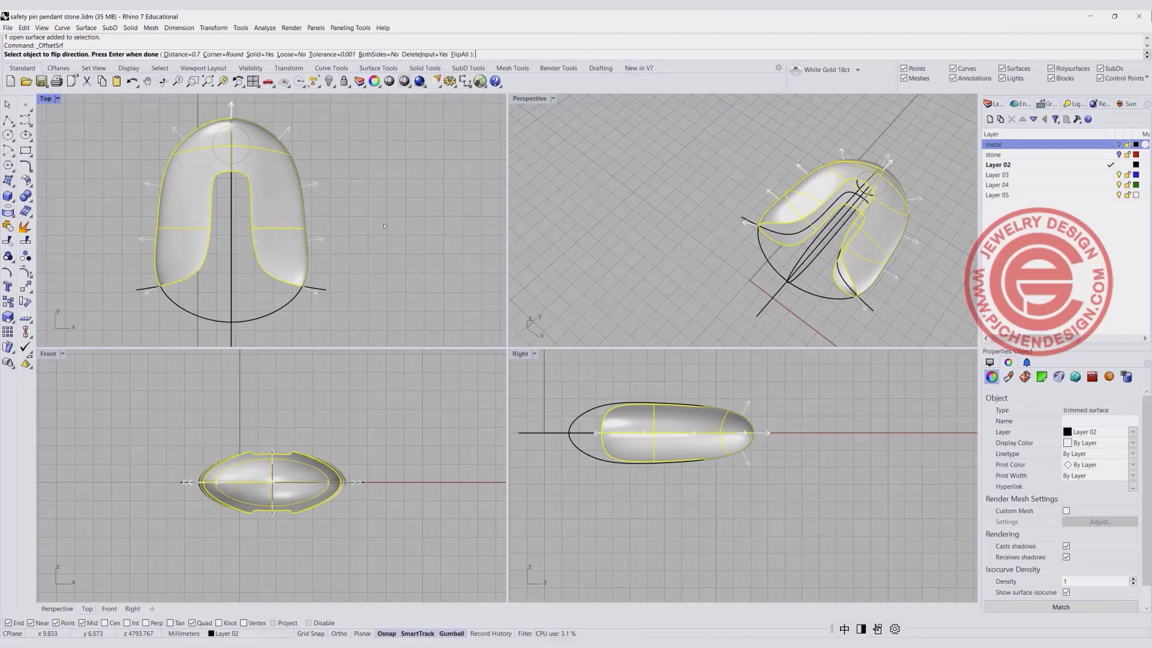
{"action": "key", "text": "Return"}
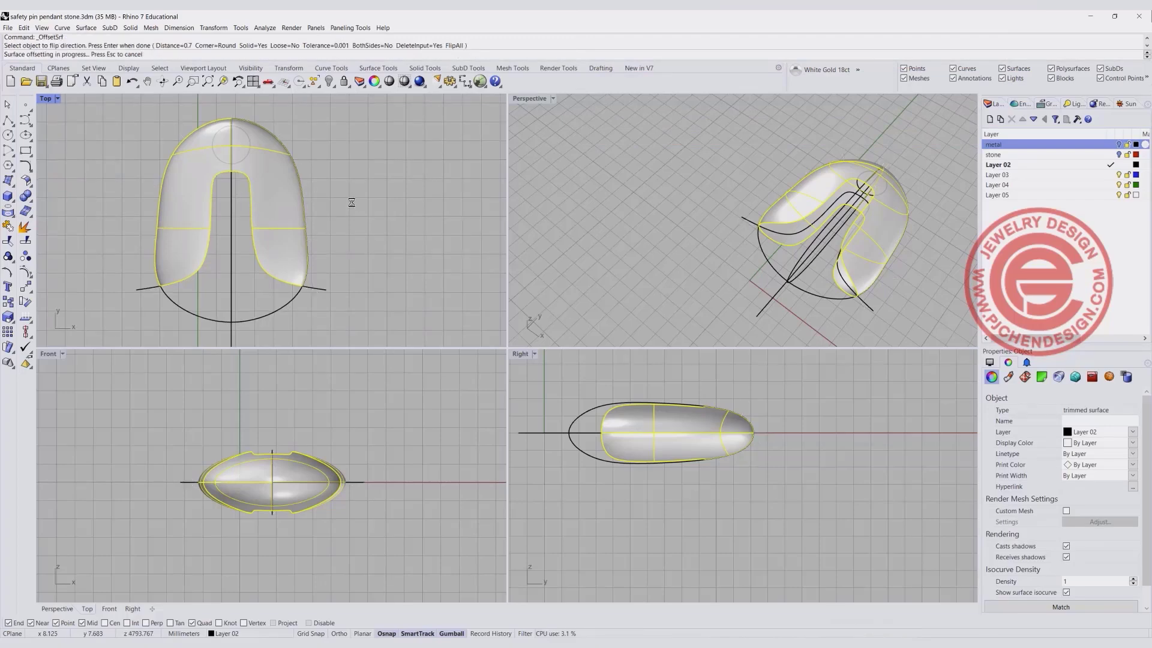
{"action": "left_click", "coordinate": [353, 206]}
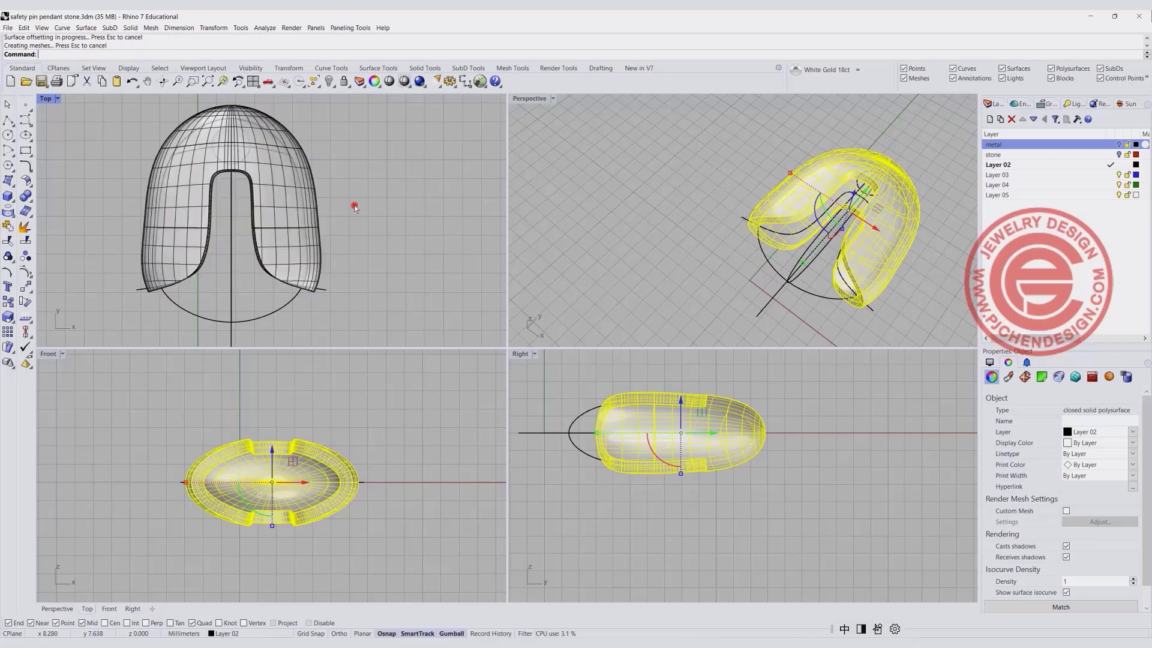
Inspect the thickened head shell in Rendered display in the Perspective view, and return to Ghosted display.
{"action": "right_click_drag", "start_coordinate": [780, 270], "coordinate": [758, 238]}
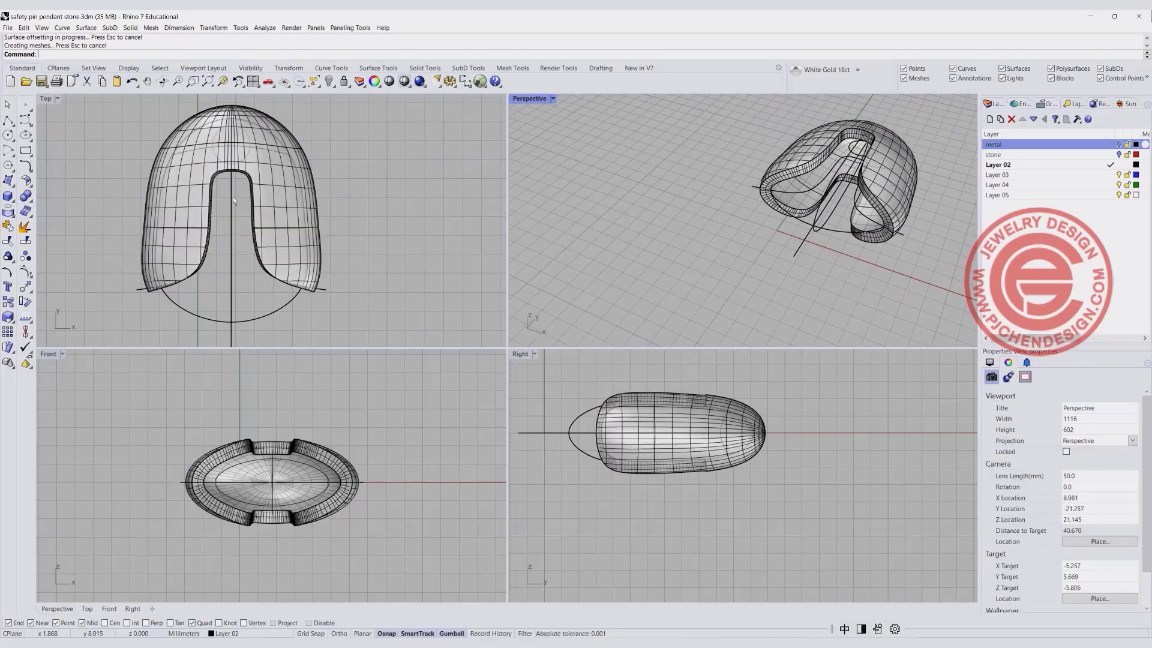
{"action": "scroll", "coordinate": [233, 197], "scroll_direction": "up", "scroll_amount": 2}
{"action": "scroll", "coordinate": [871, 236], "scroll_direction": "up", "scroll_amount": 4}
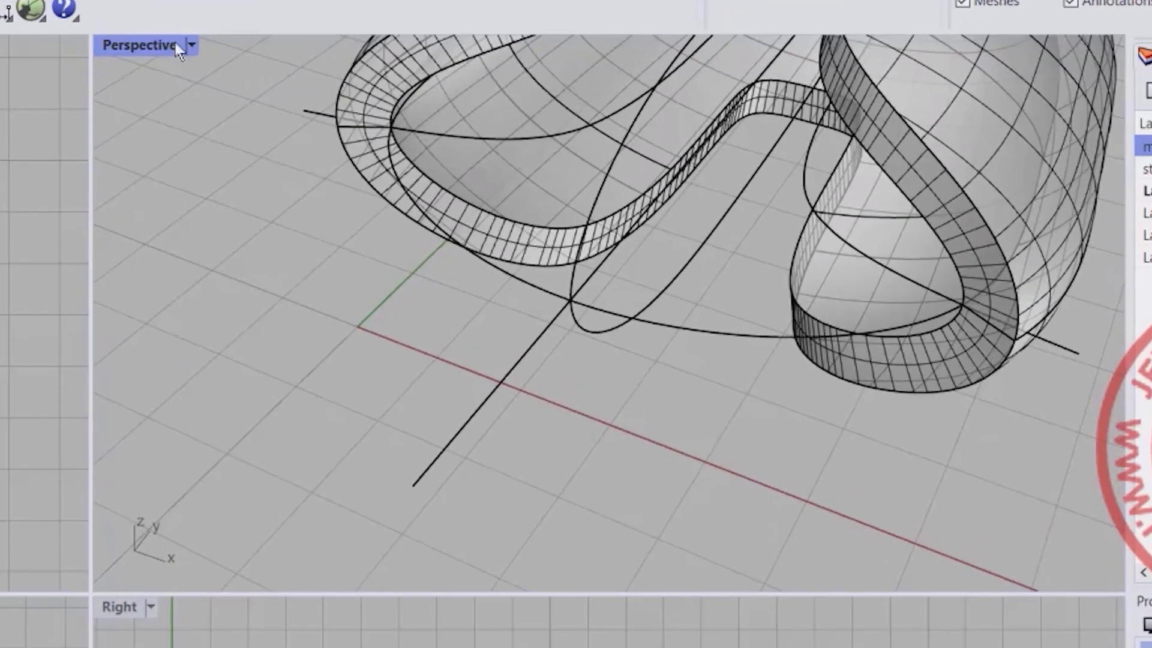
{"action": "left_click", "coordinate": [553, 98]}
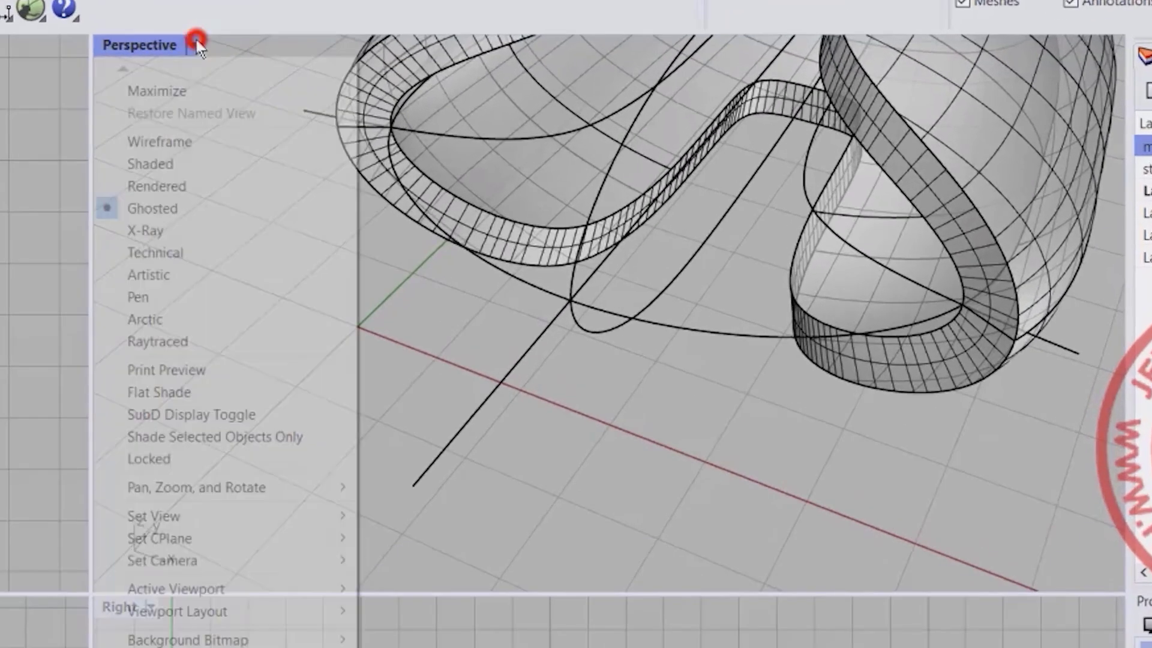
{"action": "left_click", "coordinate": [171, 190]}
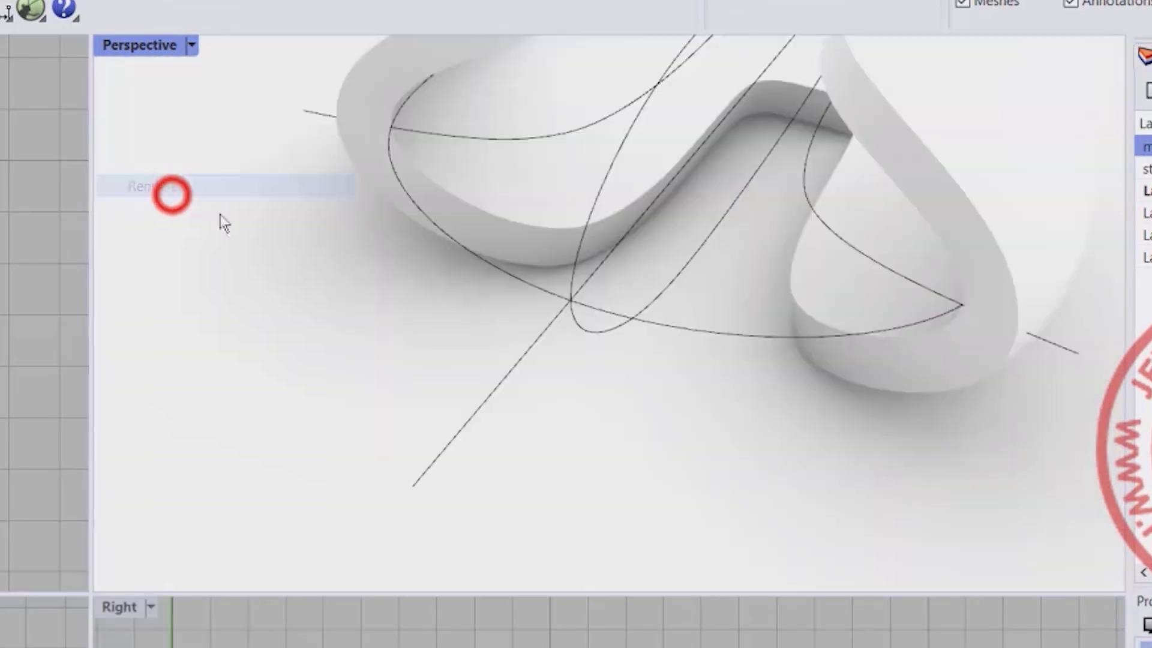
{"action": "right_click_drag", "start_coordinate": [628, 359], "coordinate": [646, 377]}
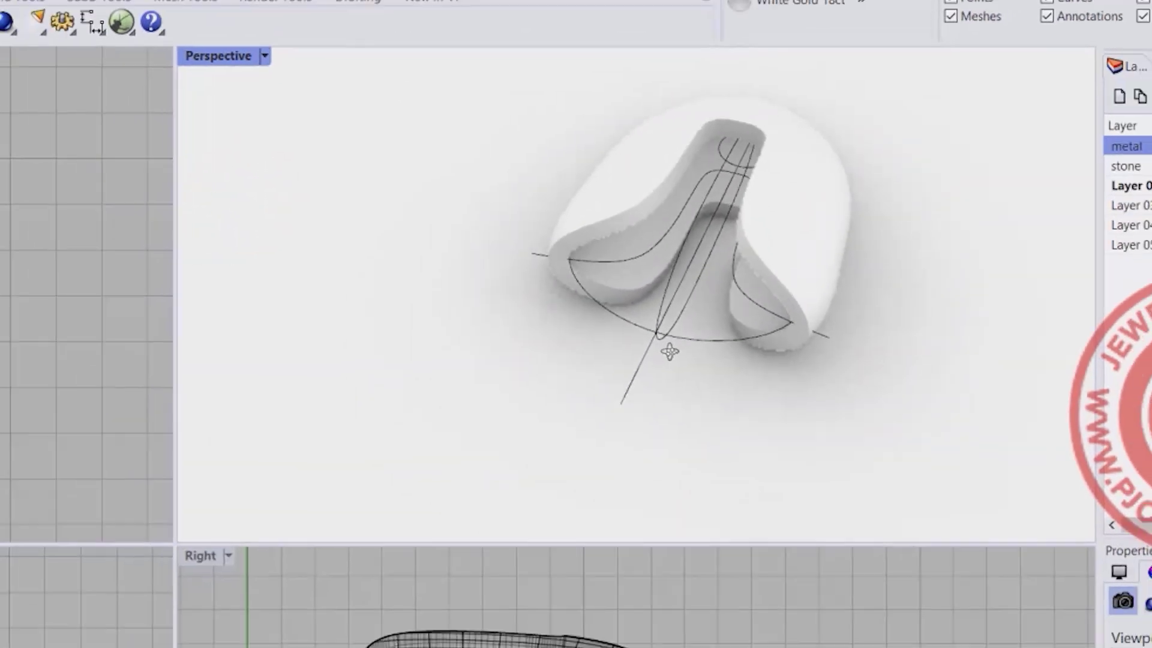
{"action": "left_click", "coordinate": [264, 56]}
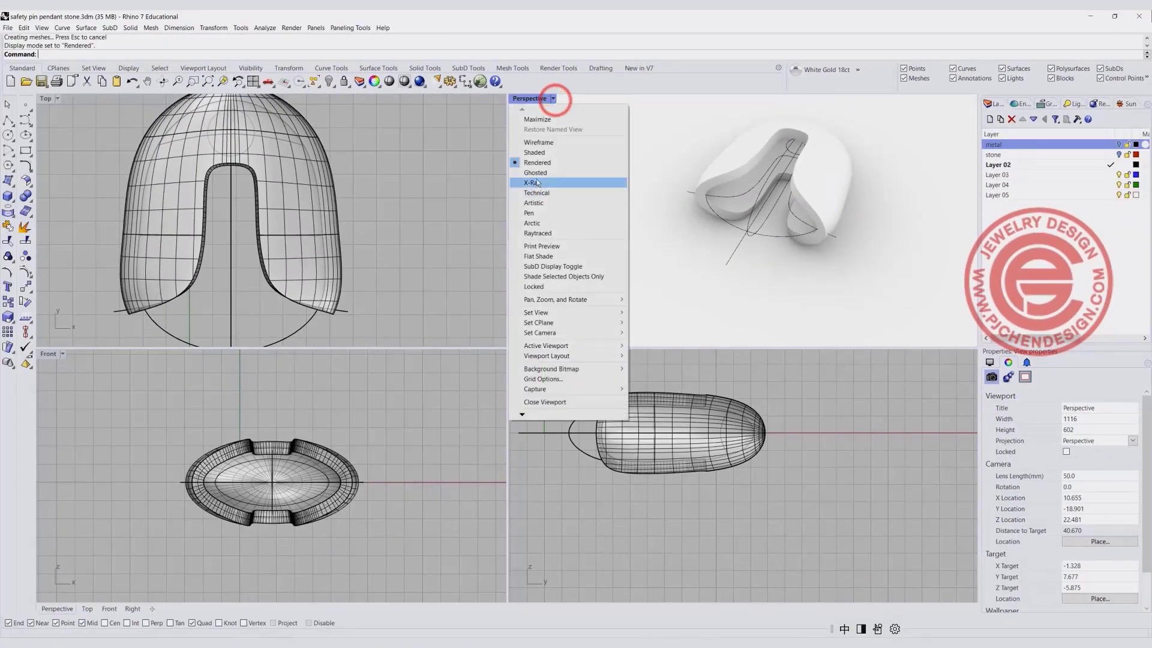
{"action": "left_click", "coordinate": [234, 205]}
Fillet all the rim edges of the thick head shell with a 0.2 mm radius.
{"action": "scroll", "coordinate": [765, 201], "scroll_direction": "up", "scroll_amount": 6}
{"action": "scroll", "coordinate": [747, 208], "scroll_direction": "down", "scroll_amount": 6}
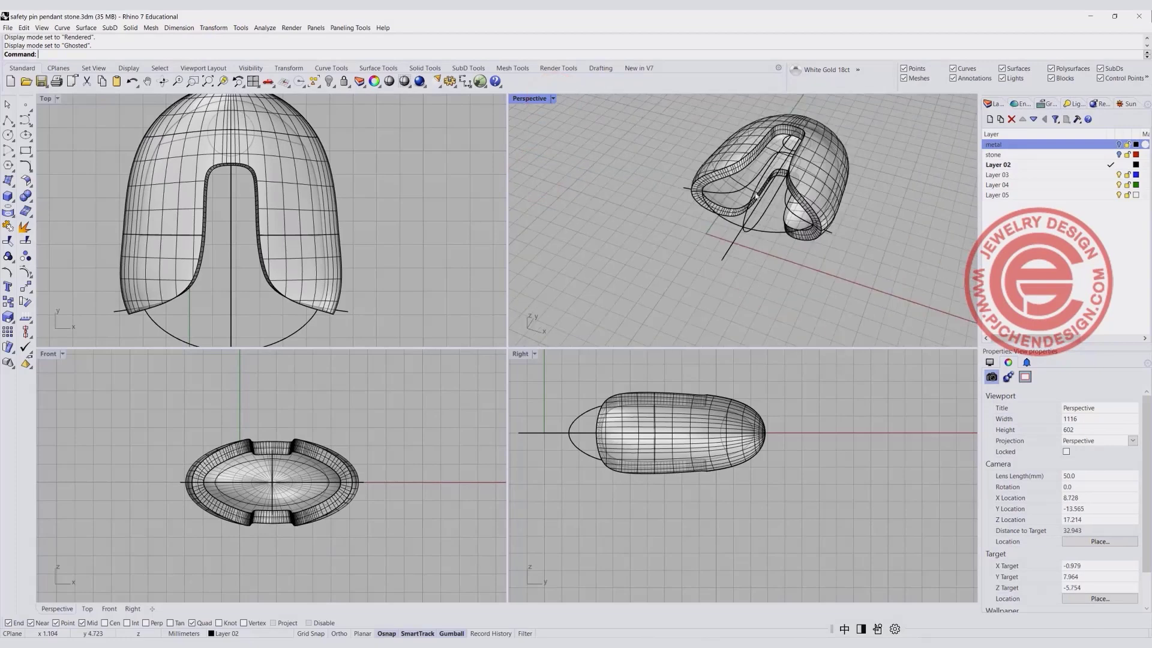
{"action": "right_click_drag", "start_coordinate": [732, 212], "coordinate": [689, 233], "text": "shift"}
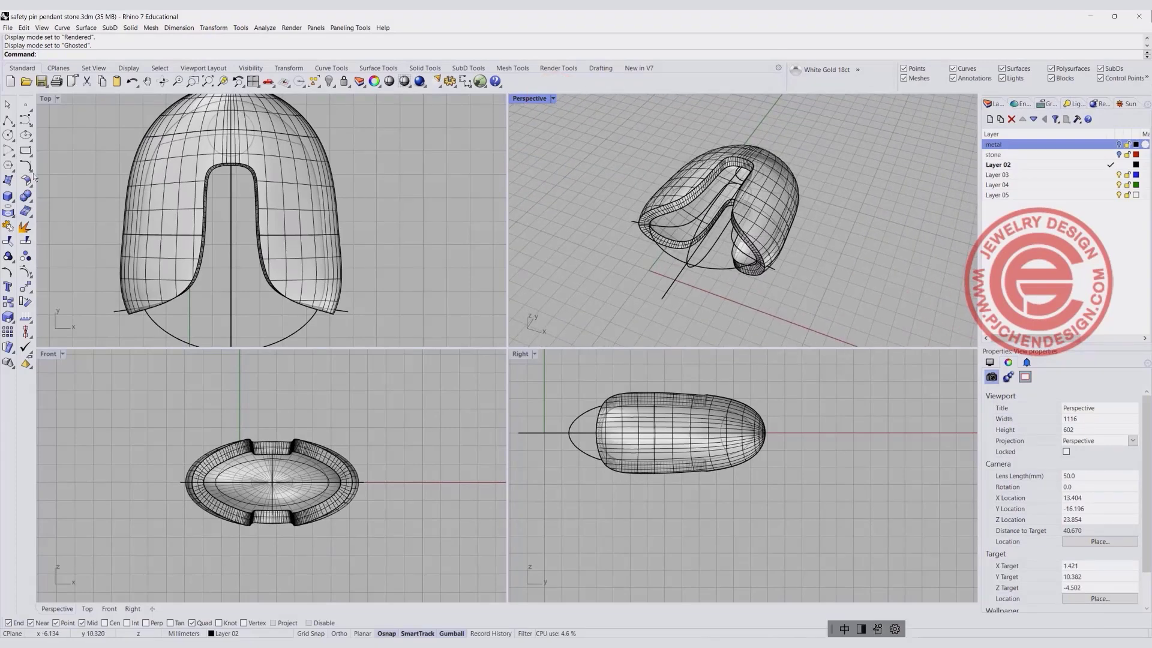
{"action": "left_click", "coordinate": [25, 195]}
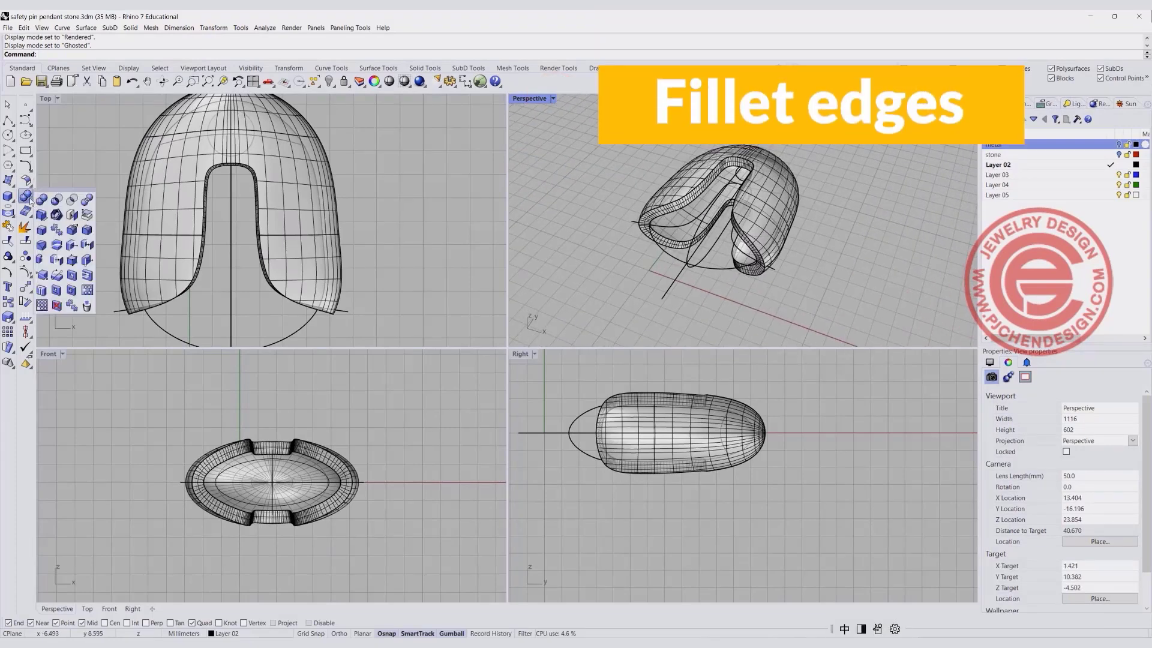
{"action": "left_click", "coordinate": [87, 231]}
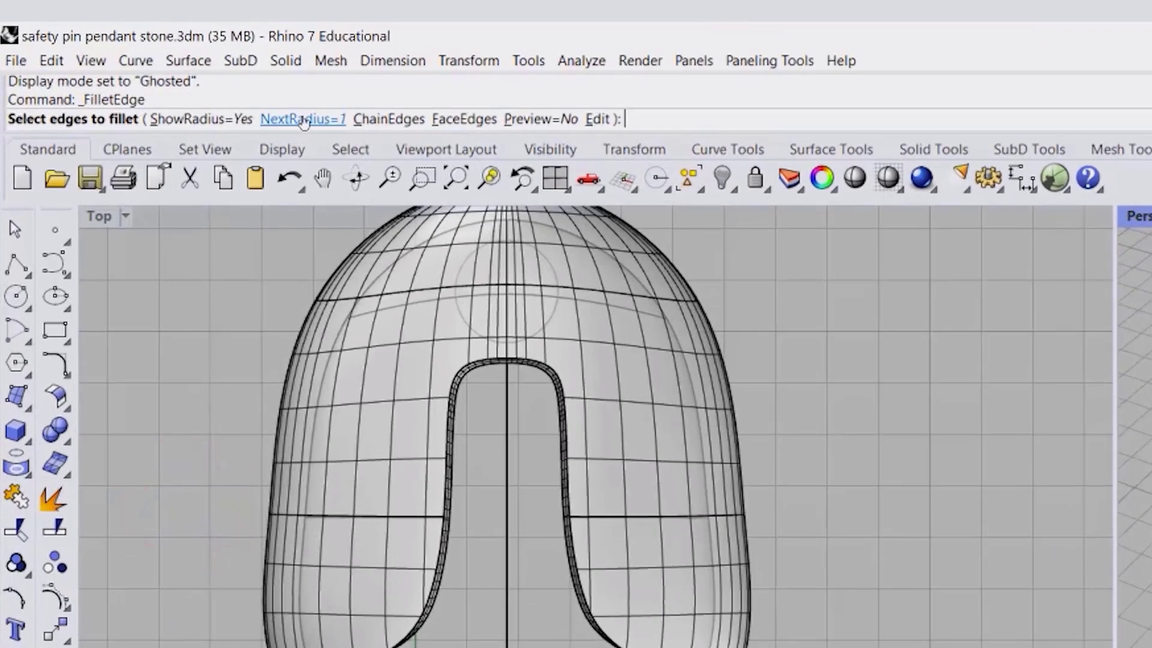
{"action": "left_click", "coordinate": [303, 120]}
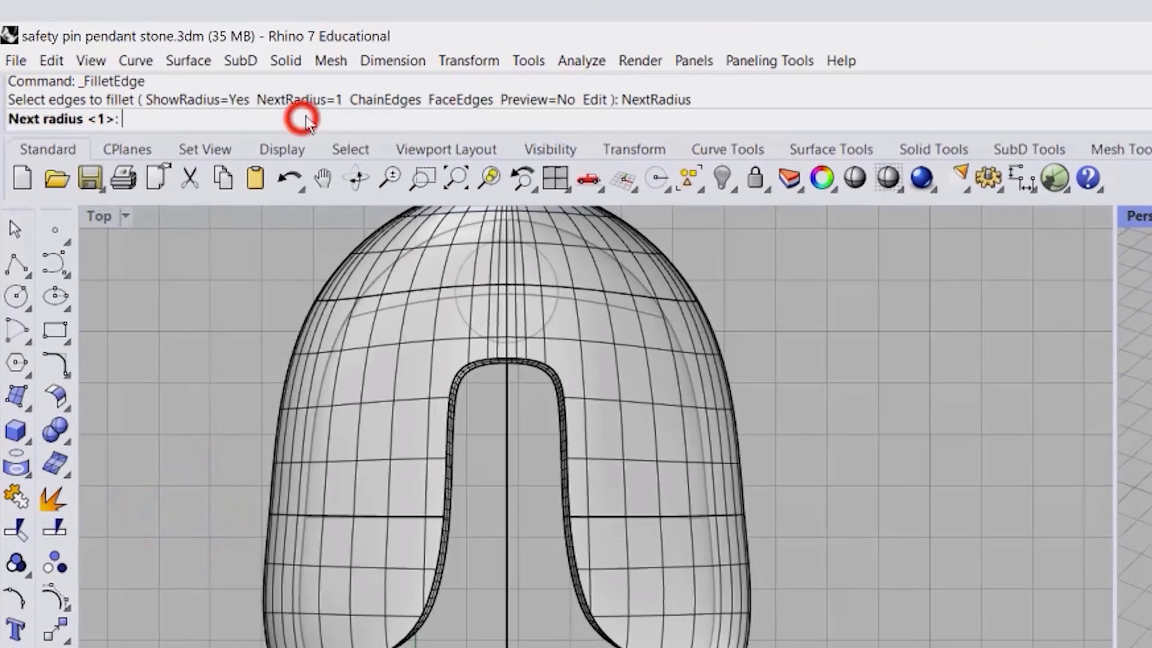
{"action": "type", "text": "0.2"}
{"action": "key", "text": "Return"}
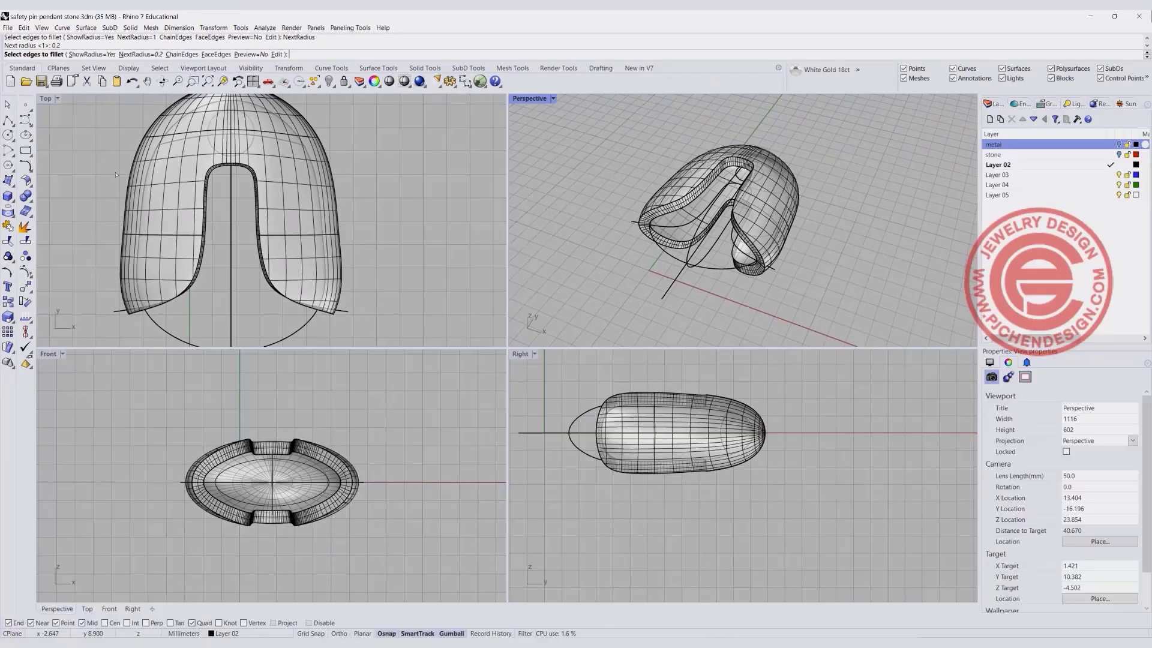
{"action": "left_click_drag", "start_coordinate": [127, 224], "coordinate": [766, 573]}
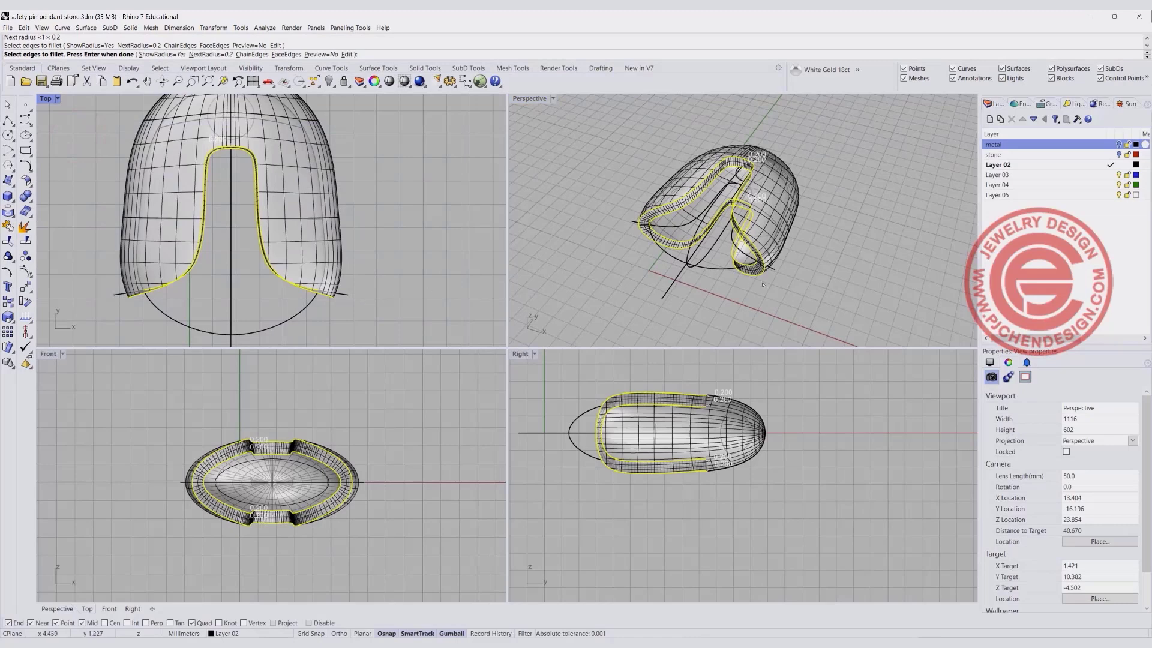
{"action": "right_click", "coordinate": [726, 260]}
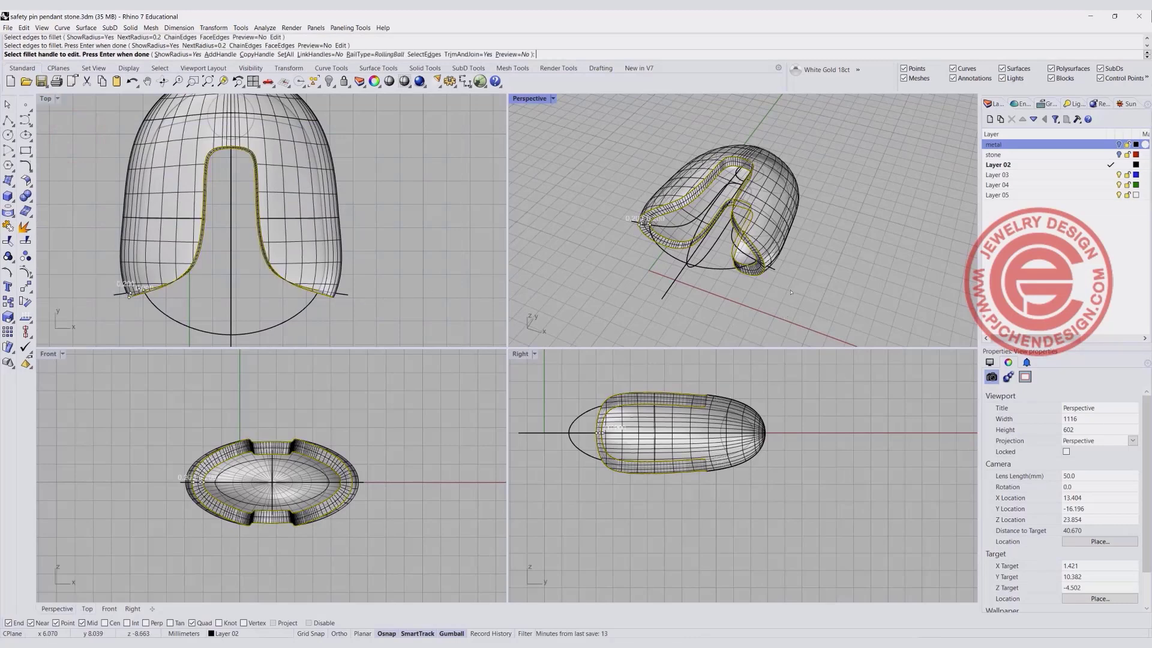
{"action": "scroll", "coordinate": [702, 214], "scroll_direction": "up", "scroll_amount": 4}
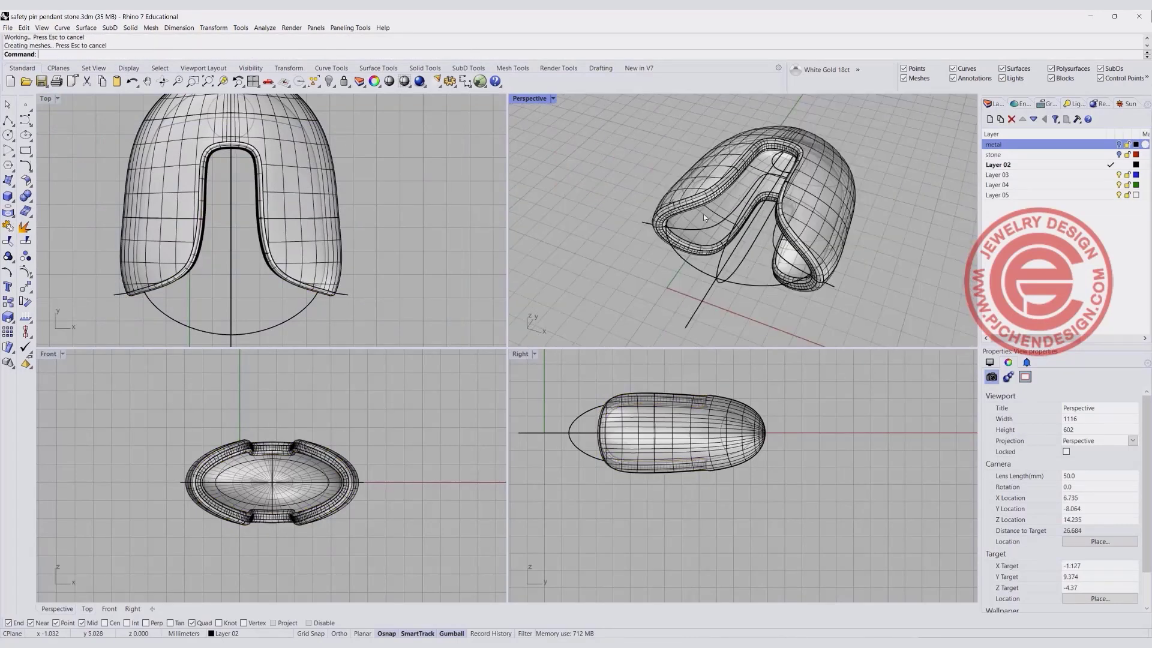
{"action": "left_click", "coordinate": [816, 207]}
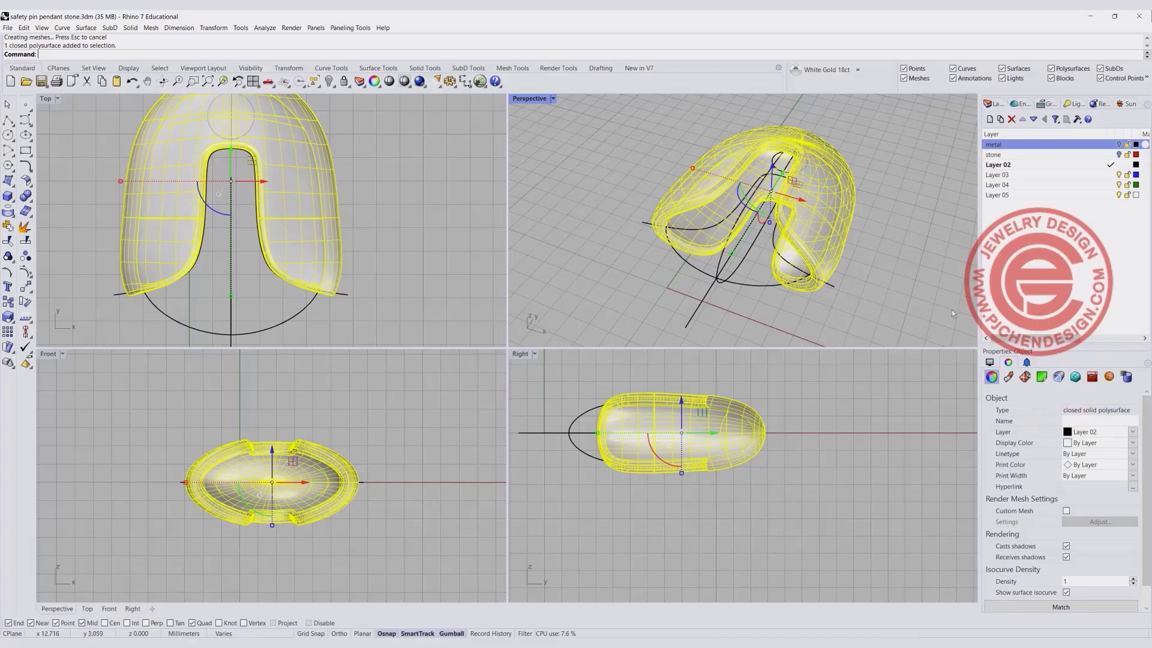
{"action": "left_click", "coordinate": [899, 238]}
{"action": "mouse_move", "coordinate": [900, 237]}
{"action": "right_mouse_down"}
{"action": "mouse_move", "coordinate": [852, 252]}
{"action": "mouse_move", "coordinate": [732, 237]}
{"action": "mouse_move", "coordinate": [700, 191]}
{"action": "mouse_move", "coordinate": [677, 187]}
{"action": "mouse_move", "coordinate": [894, 226]}
{"action": "right_mouse_up"}
Show the hidden safety pin reference picture and maximize the Top view on the whole pin.
{"action": "scroll", "coordinate": [238, 225], "scroll_direction": "down", "scroll_amount": 6}
{"action": "scroll", "coordinate": [288, 198], "scroll_direction": "down", "scroll_amount": 5}
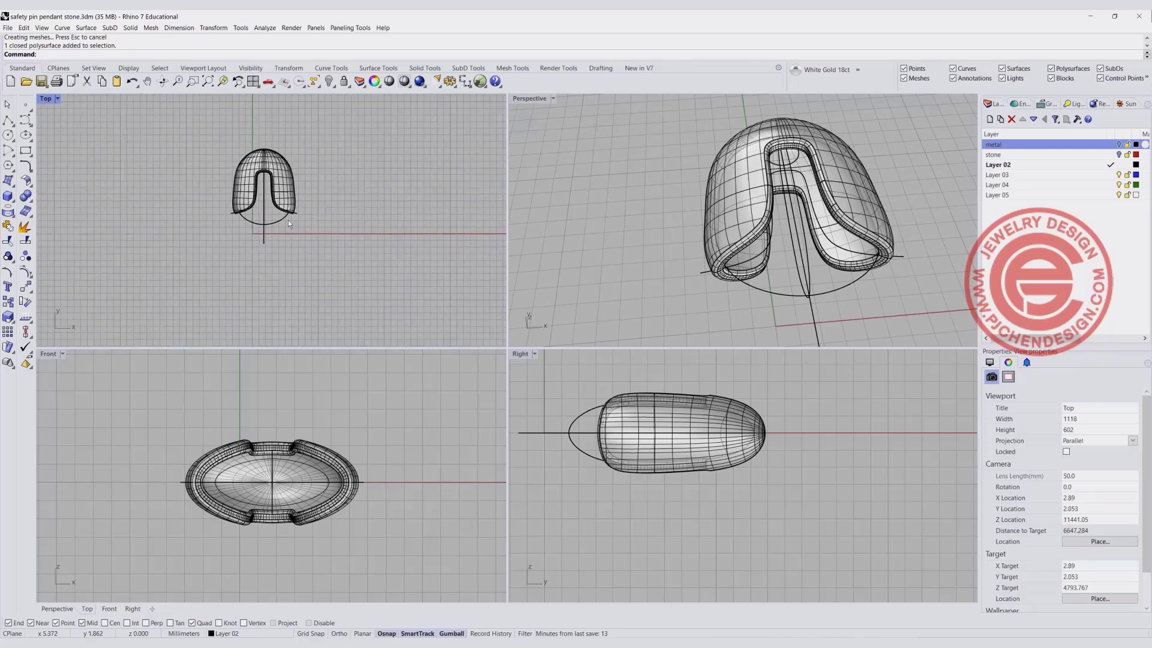
{"action": "left_click", "coordinate": [329, 82]}
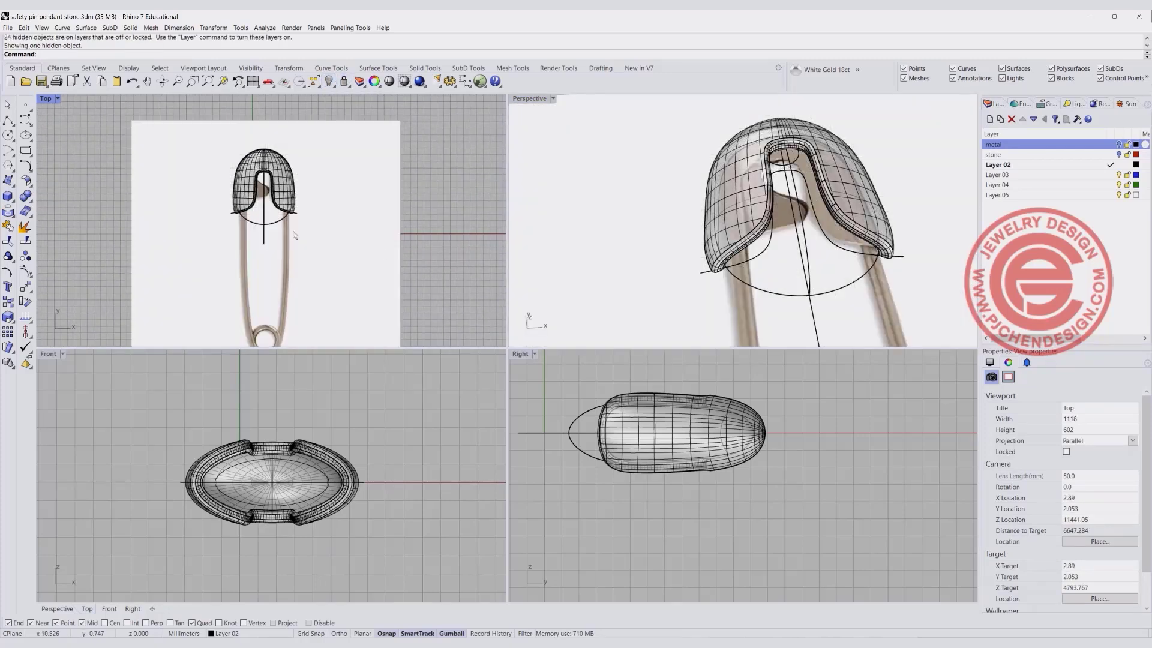
{"action": "right_click_drag", "start_coordinate": [305, 294], "coordinate": [315, 209]}
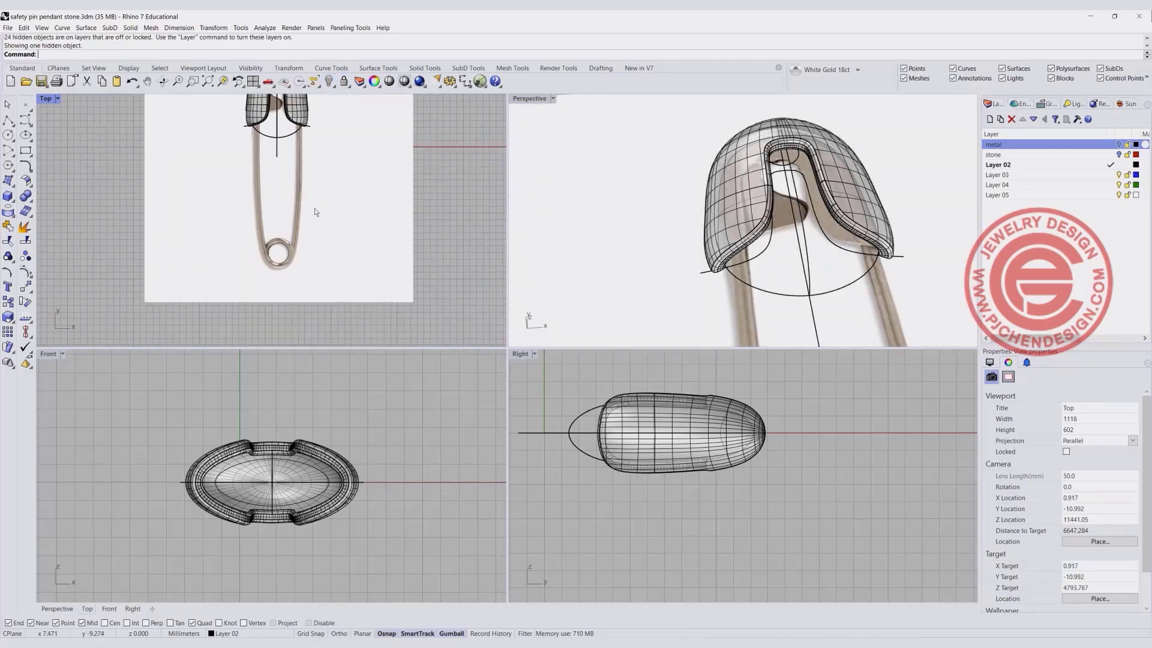
{"action": "double_click", "coordinate": [48, 101]}
{"action": "scroll", "coordinate": [541, 269], "scroll_direction": "down", "scroll_amount": 4}
{"action": "scroll", "coordinate": [543, 439], "scroll_direction": "up", "scroll_amount": 2}
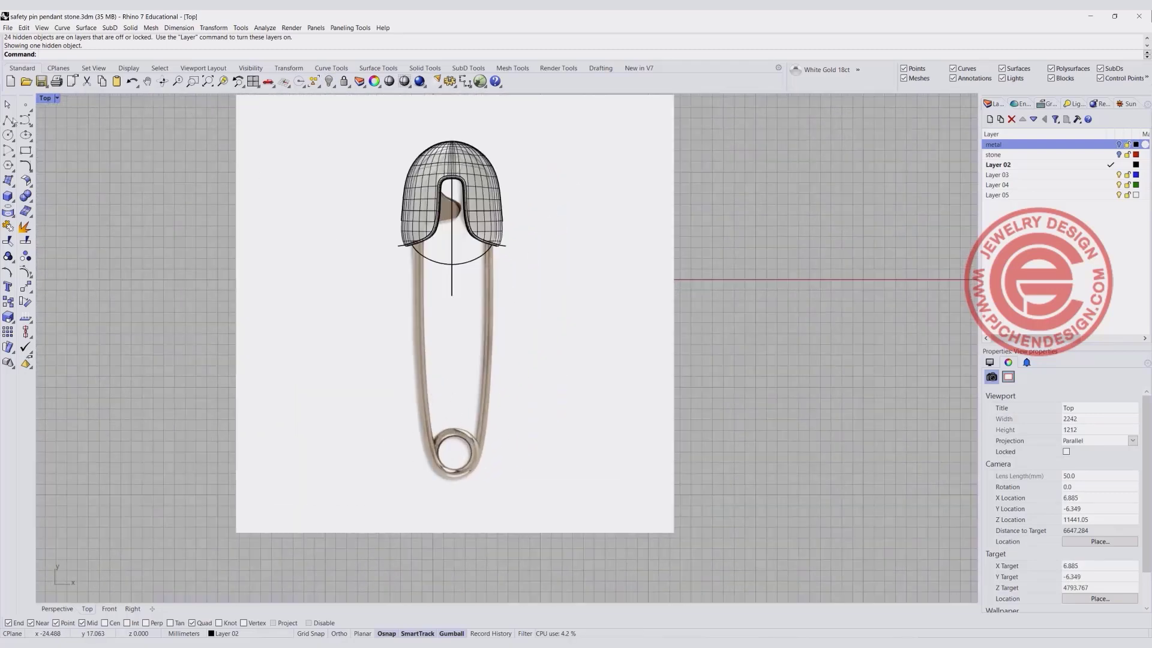
Draw a circle about 4.5 mm in diameter over the pin's coil ring, centred on the head's vertical axis.
{"action": "left_click", "coordinate": [7, 135]}
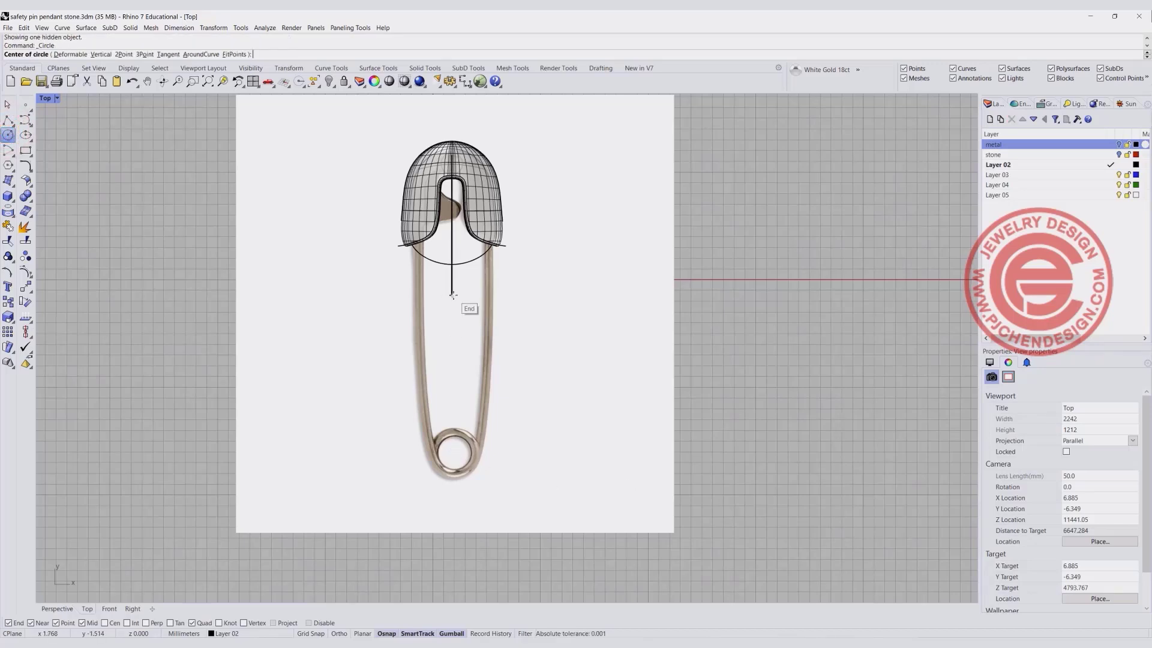
{"action": "left_click", "coordinate": [452, 452]}
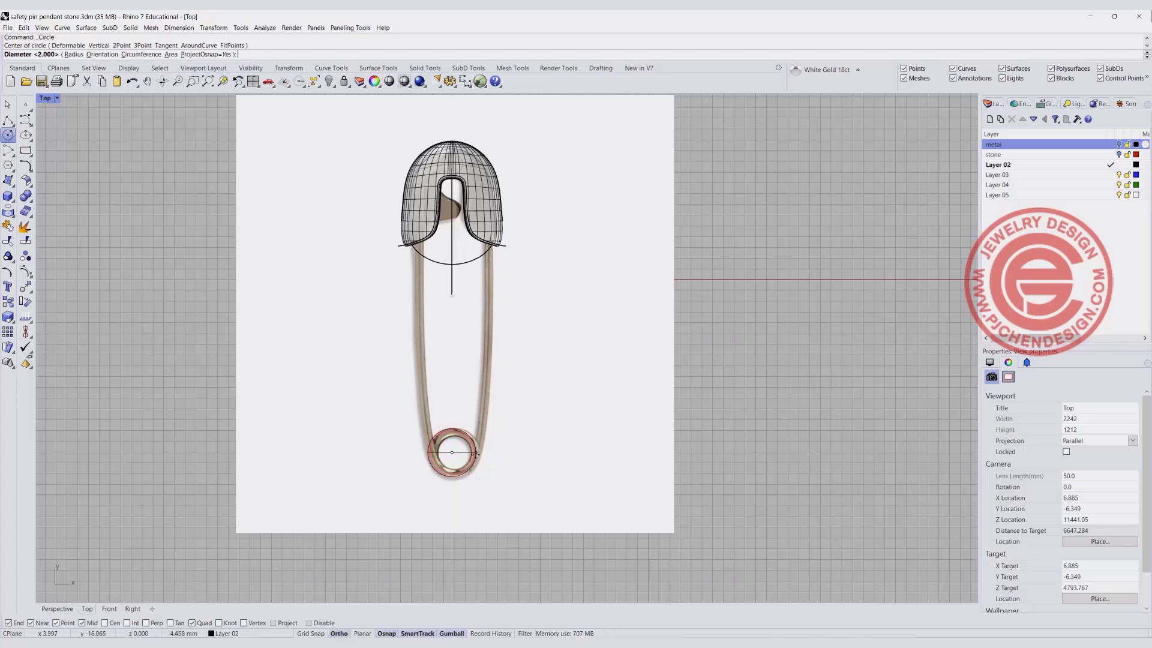
{"action": "left_click", "coordinate": [476, 454], "text": "shift"}
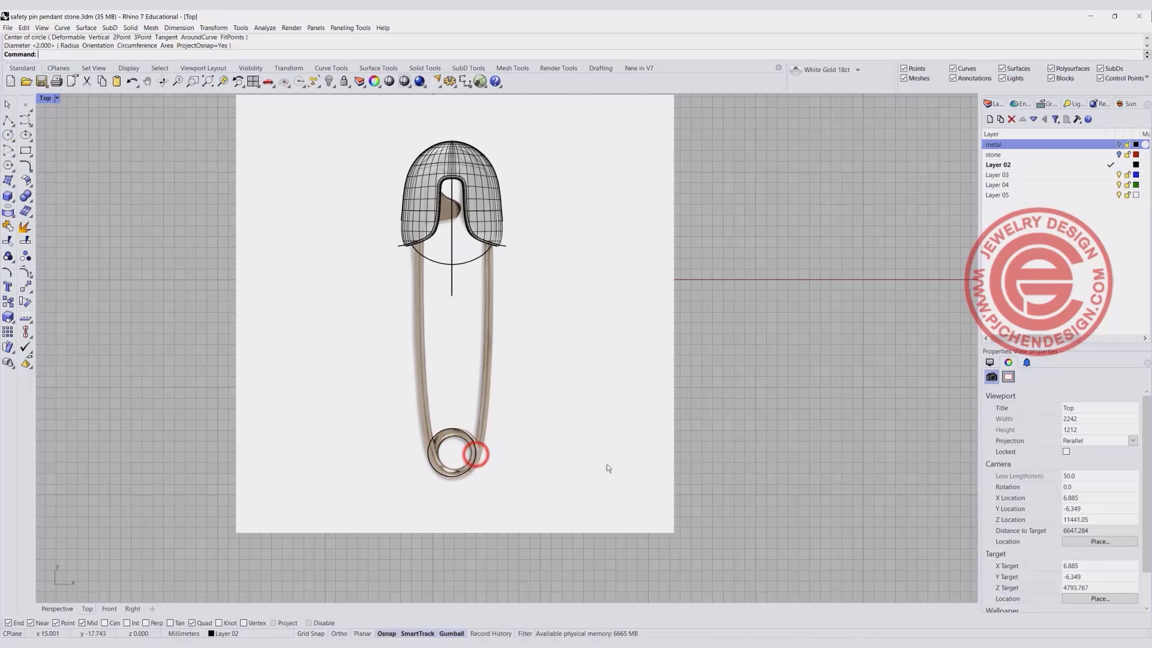
Split the coil circle with the Point option at its left and right quadrant points.
{"action": "left_click", "coordinate": [463, 475]}
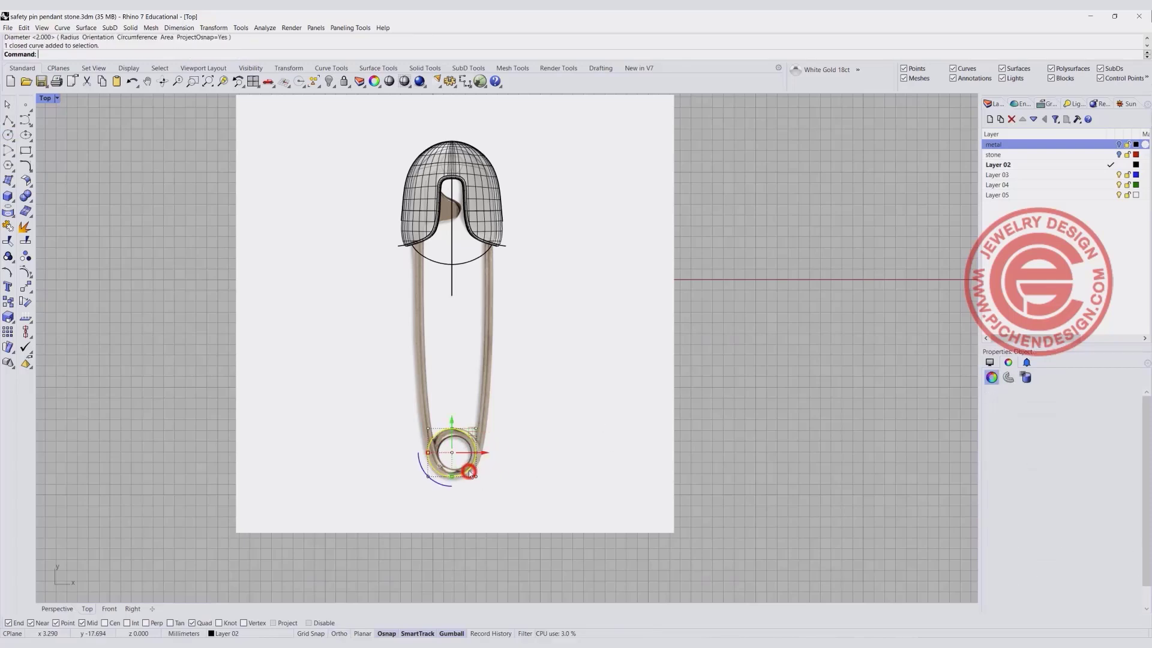
{"action": "left_click", "coordinate": [26, 242]}
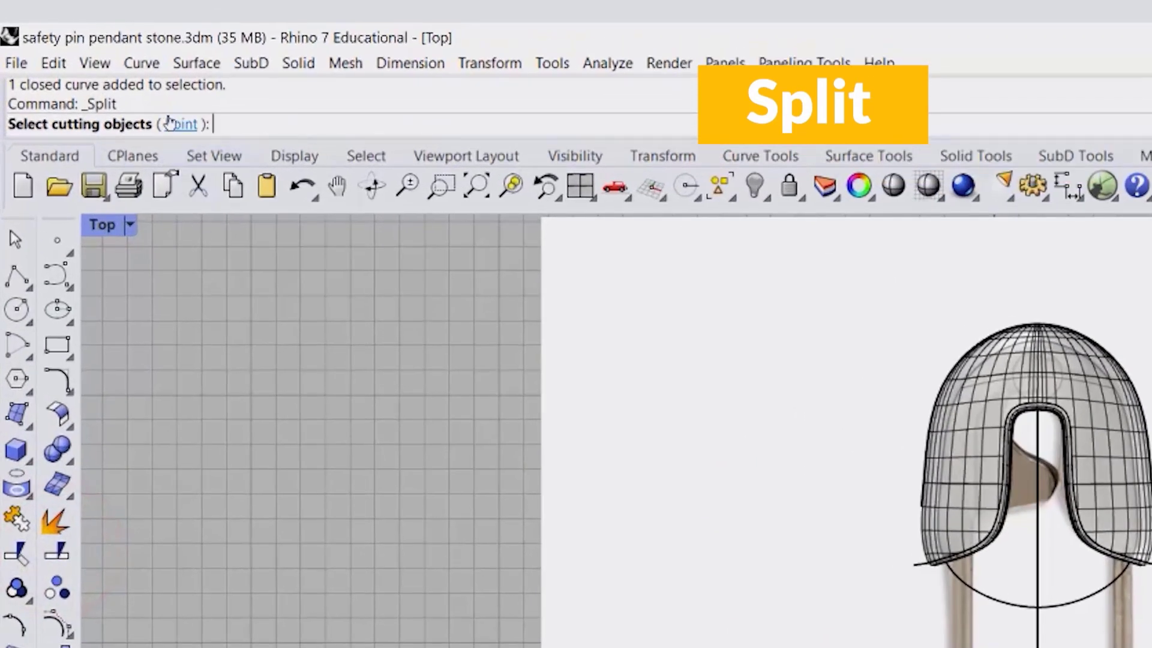
{"action": "left_click", "coordinate": [174, 124]}
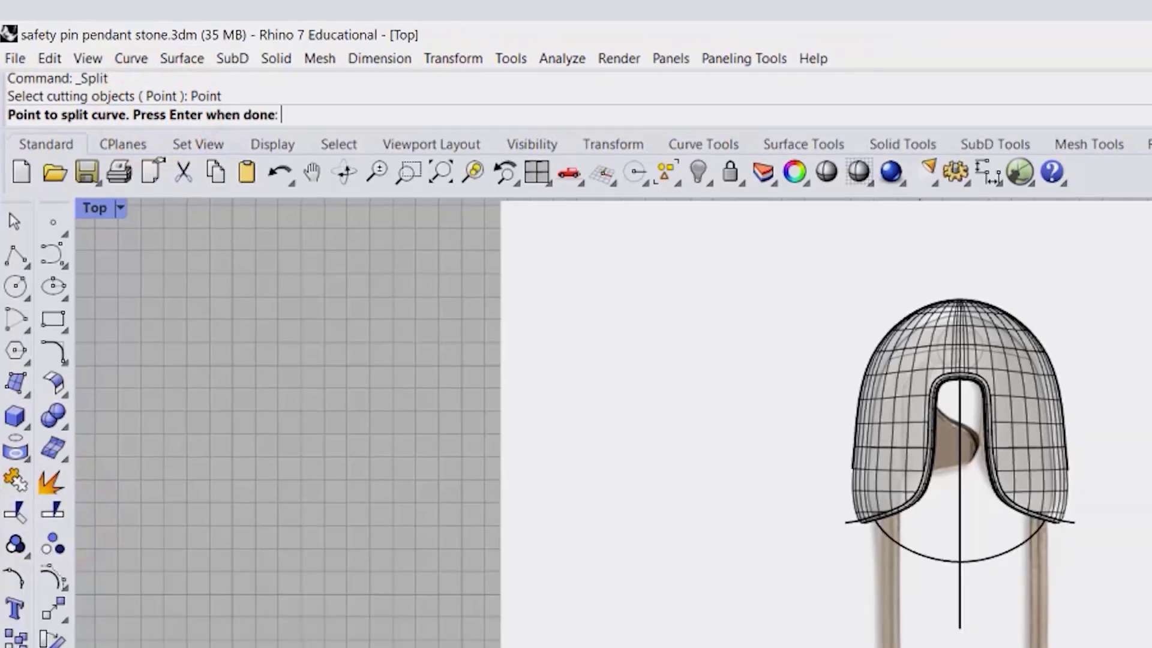
{"action": "left_click", "coordinate": [427, 452]}
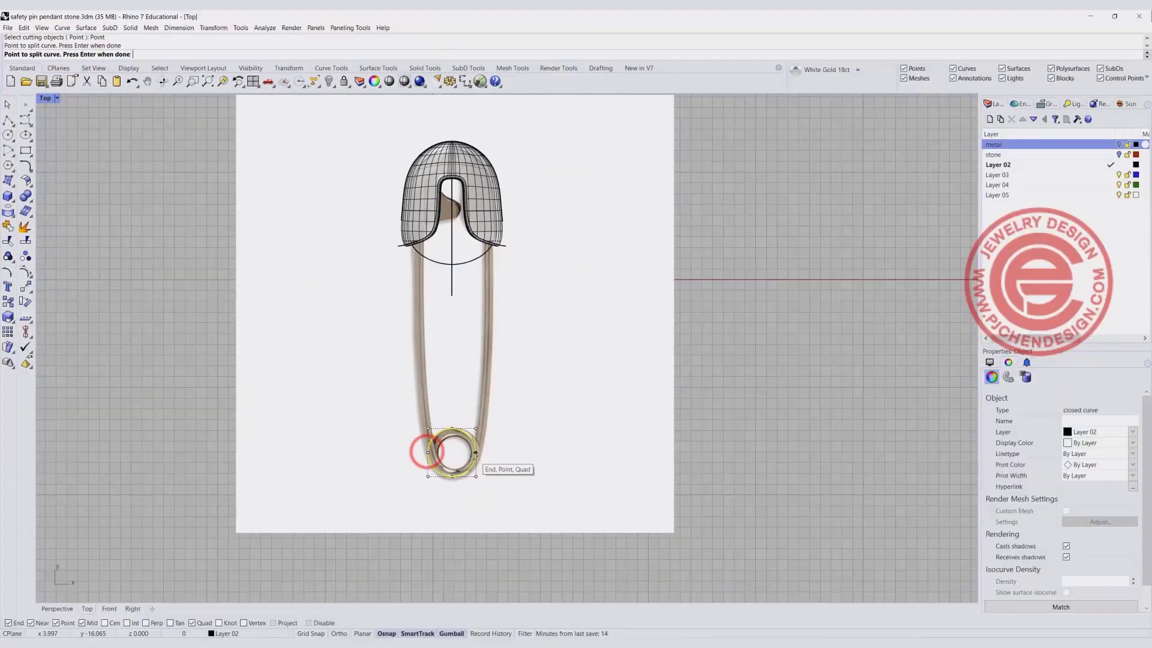
{"action": "left_click", "coordinate": [475, 453]}
{"action": "key", "text": "Return"}
Select the safety pin reference picture and lock it.
{"action": "left_click", "coordinate": [548, 433]}
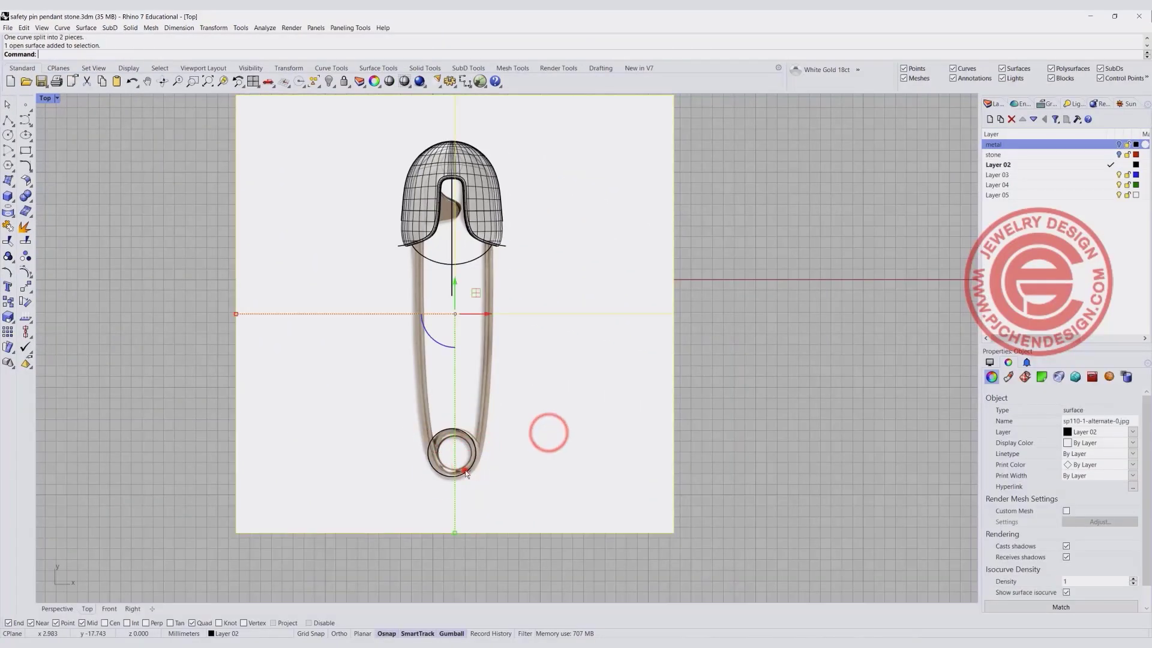
{"action": "left_click", "coordinate": [456, 430]}
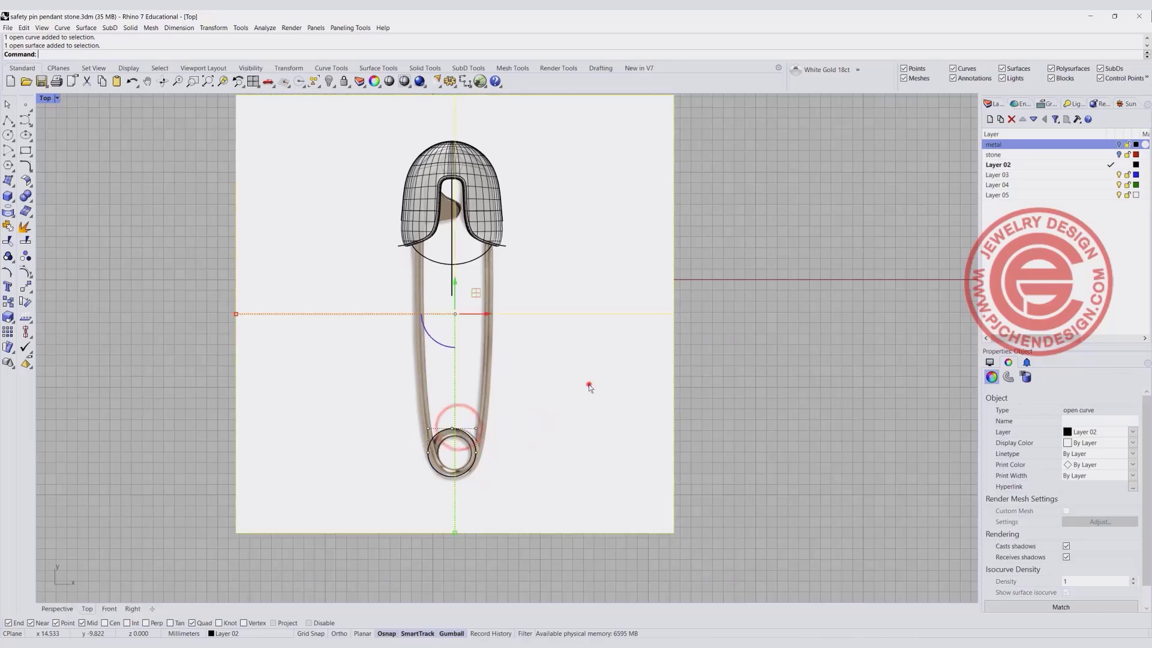
{"action": "key", "text": "ctrl+l"}
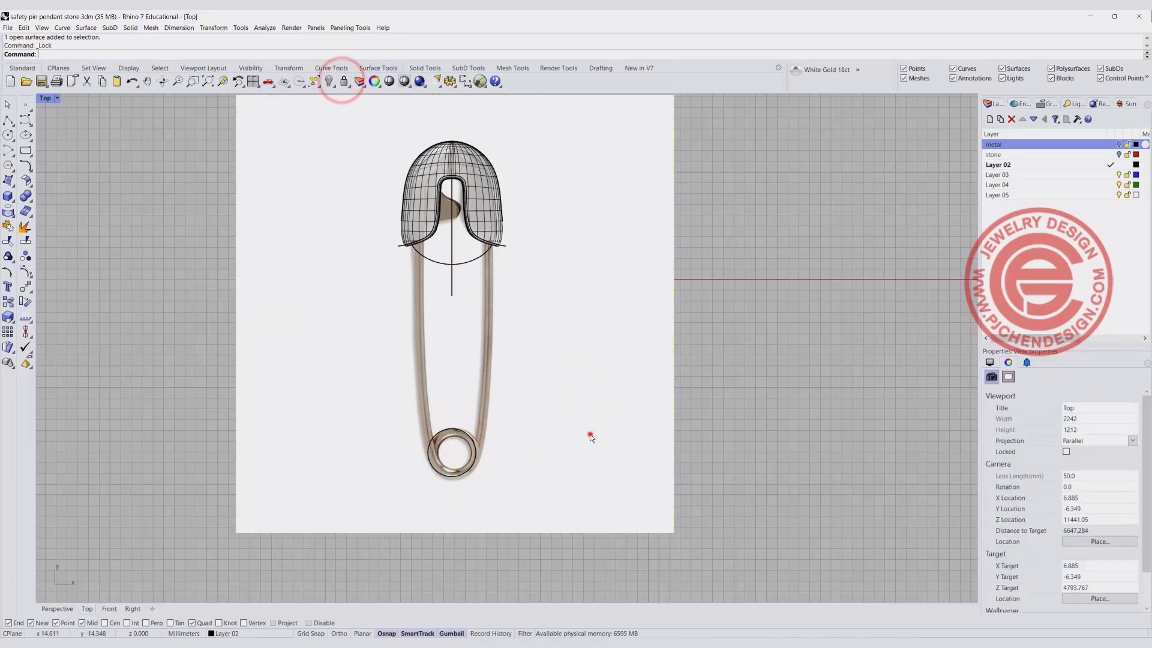
{"action": "left_click", "coordinate": [590, 434]}
Rotate the lower half of the coil circle about its right end in the Front view, raising its left end by about 10 degrees.
{"action": "left_click", "coordinate": [470, 458]}
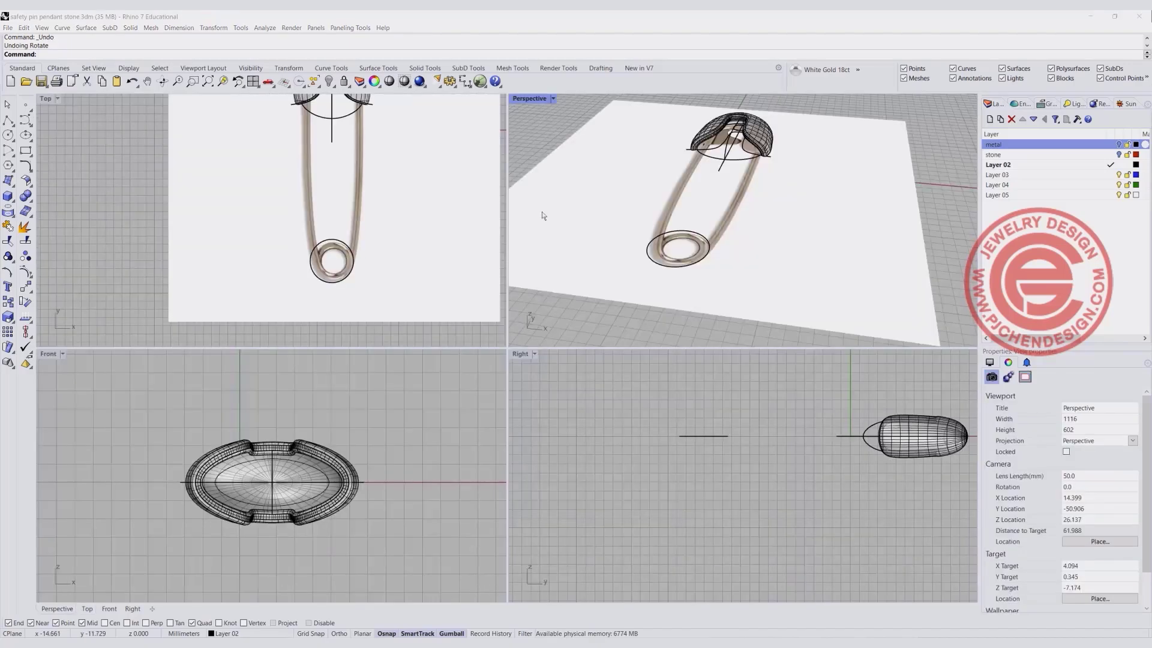
{"action": "left_click", "coordinate": [676, 265]}
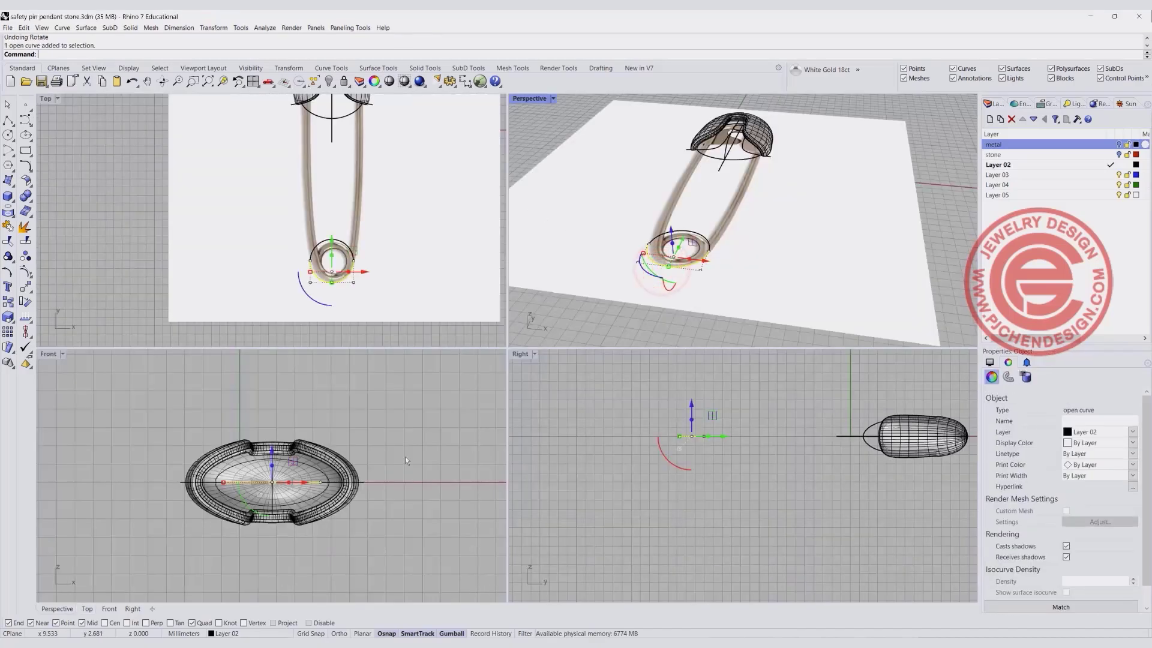
{"action": "left_click", "coordinate": [26, 302]}
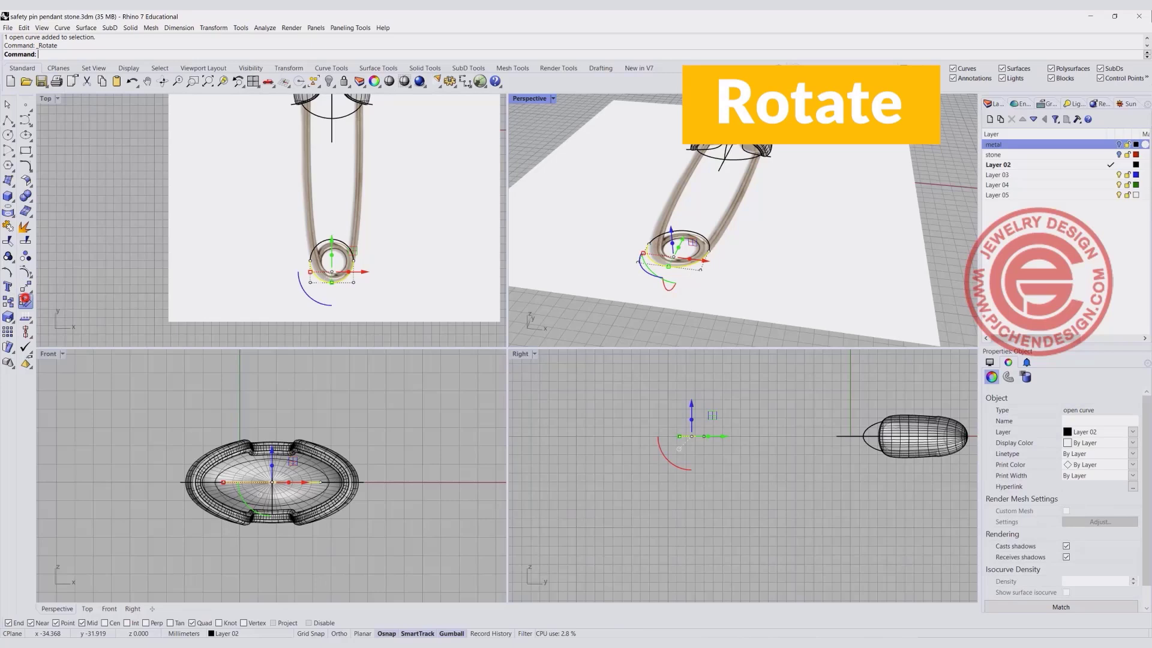
{"action": "left_click", "coordinate": [317, 482]}
{"action": "left_click", "coordinate": [121, 482]}
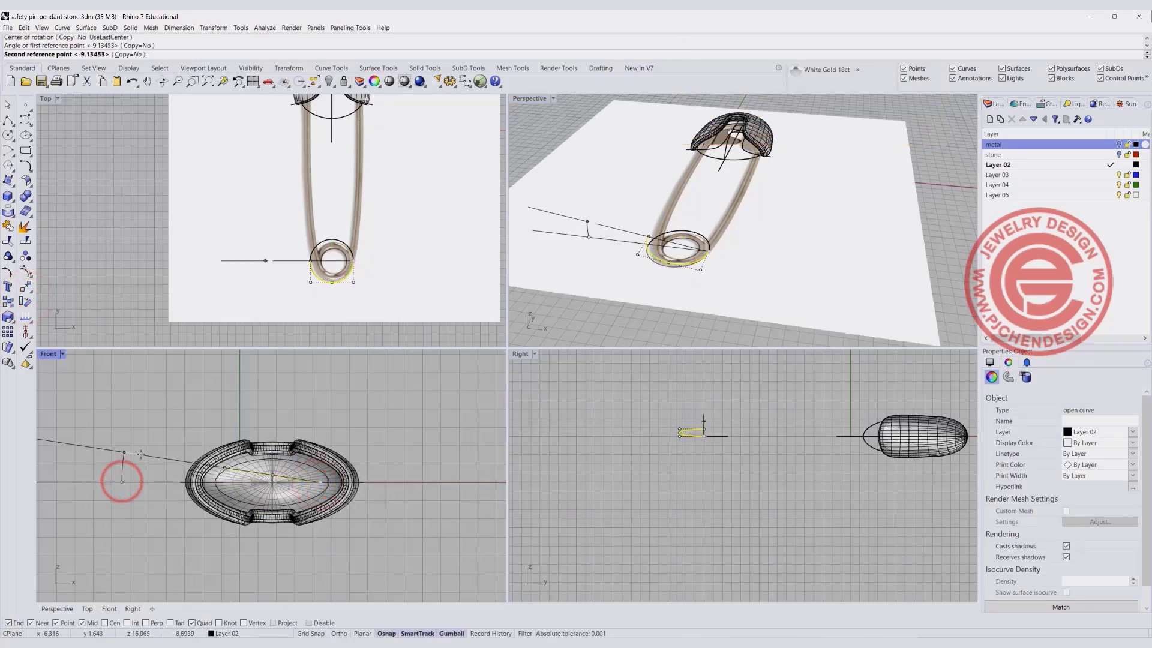
{"action": "left_click", "coordinate": [147, 450]}
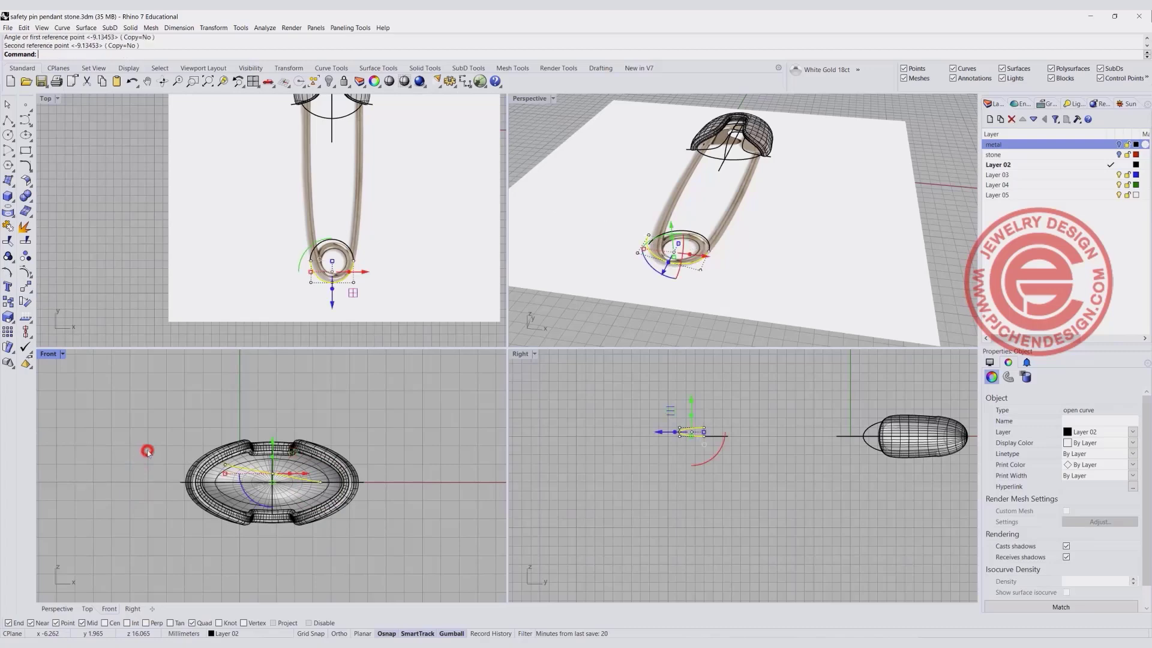
{"action": "left_click", "coordinate": [362, 462]}
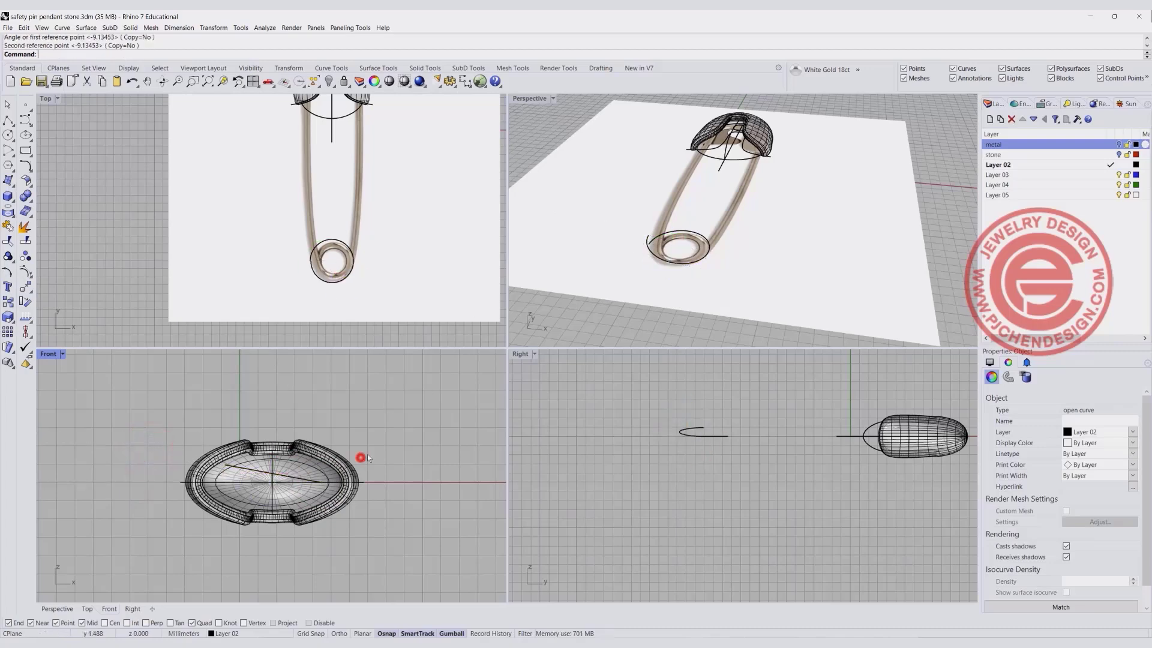
Blend a curve from the raised left end of the coil to the short line at the left side of the head.
{"action": "right_click_drag", "start_coordinate": [584, 234], "coordinate": [662, 188]}
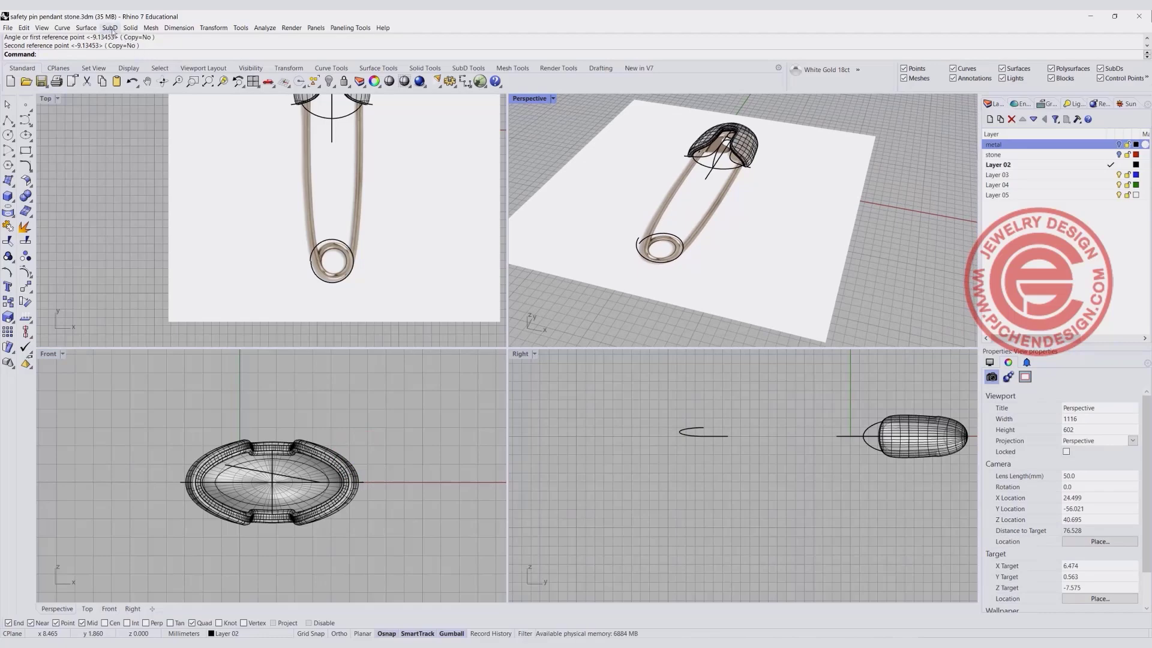
{"action": "left_click", "coordinate": [20, 168]}
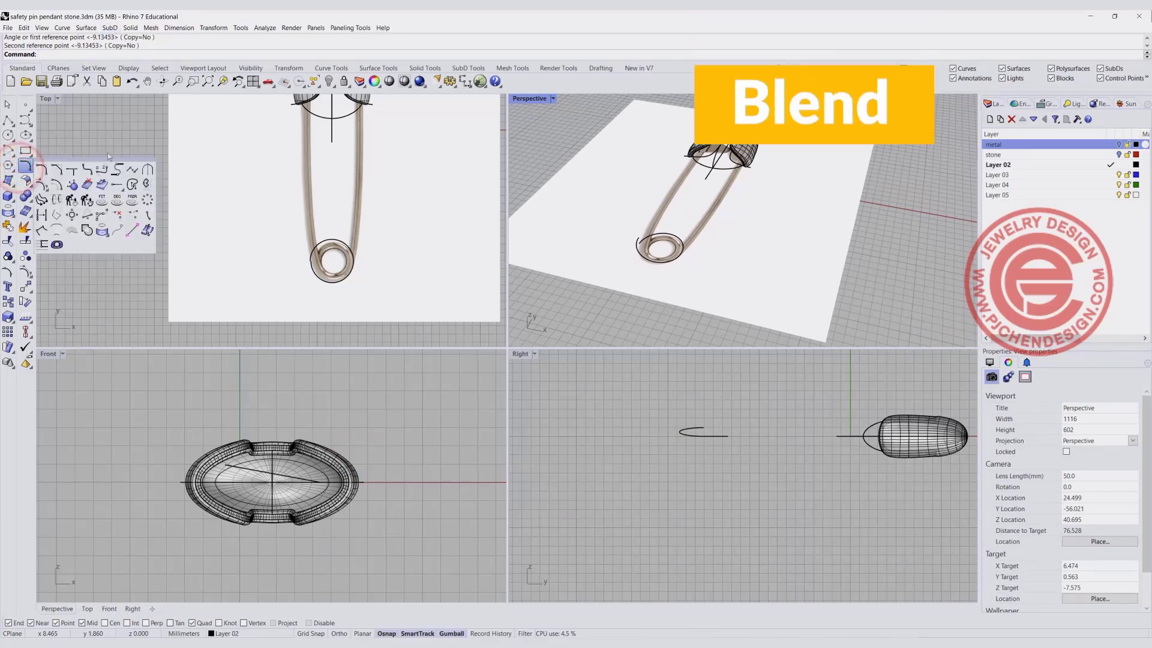
{"action": "left_click", "coordinate": [102, 169]}
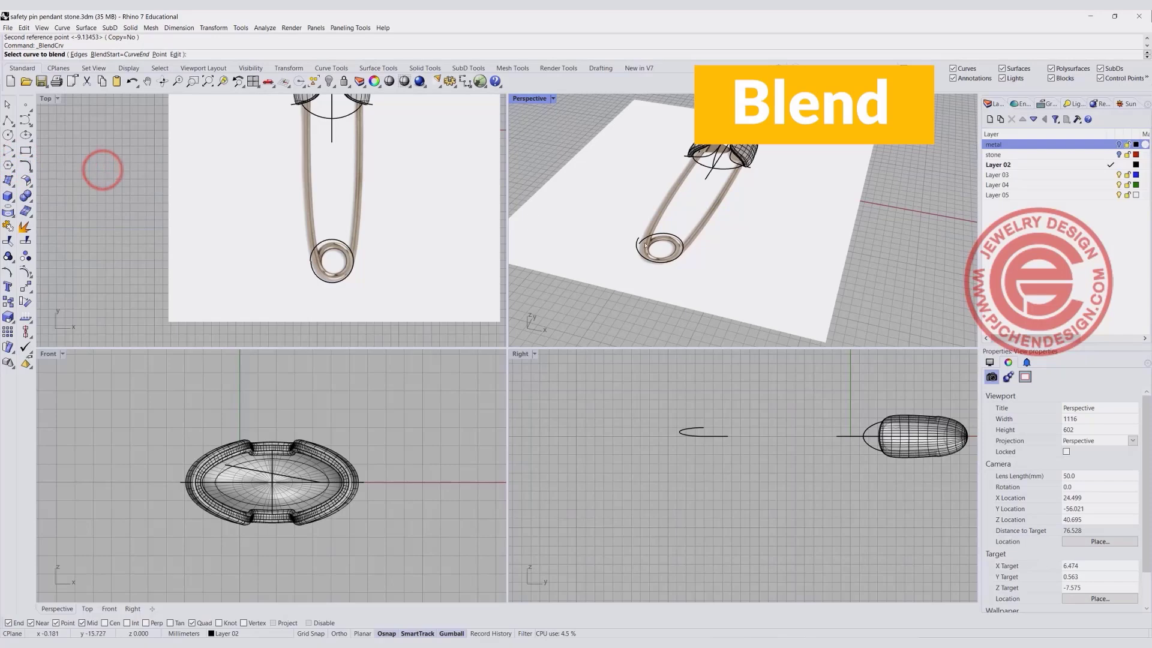
{"action": "scroll", "coordinate": [636, 240], "scroll_direction": "up", "scroll_amount": 8}
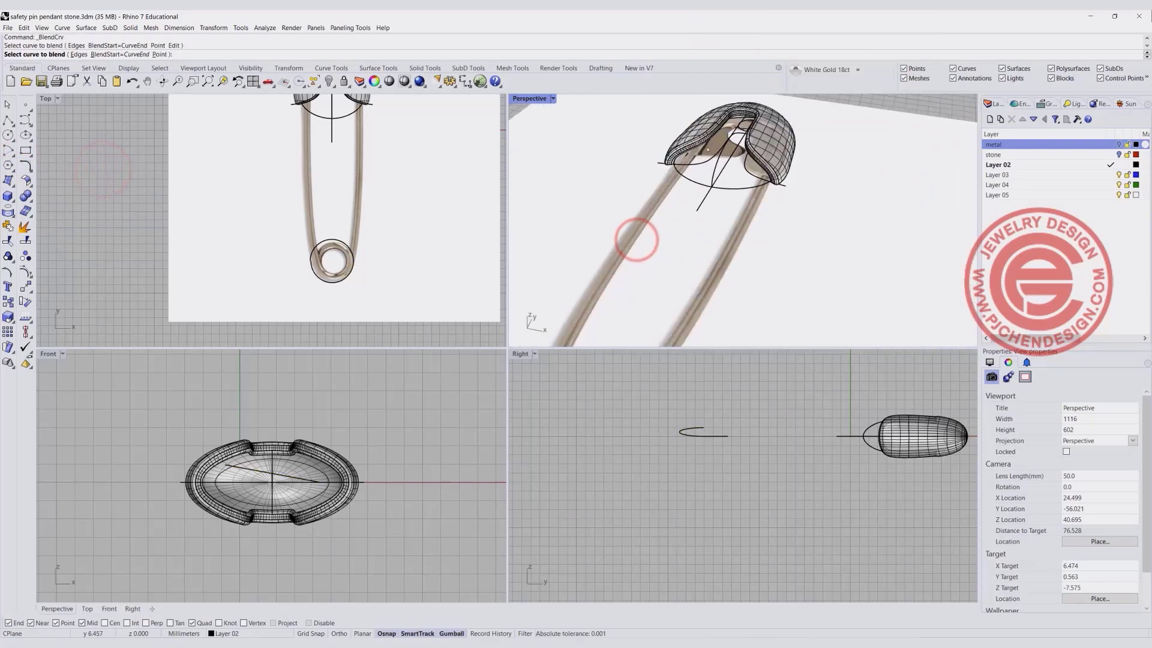
{"action": "left_click", "coordinate": [679, 160]}
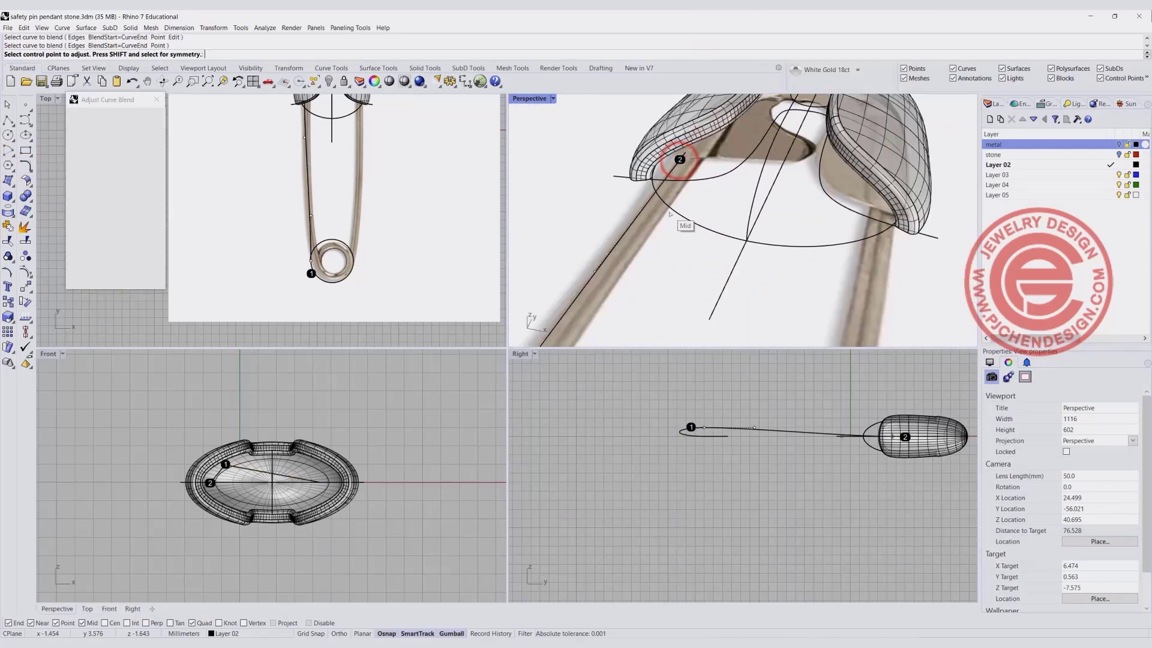
{"action": "scroll", "coordinate": [670, 180], "scroll_direction": "down", "scroll_amount": 10}
{"action": "key", "text": "Return"}
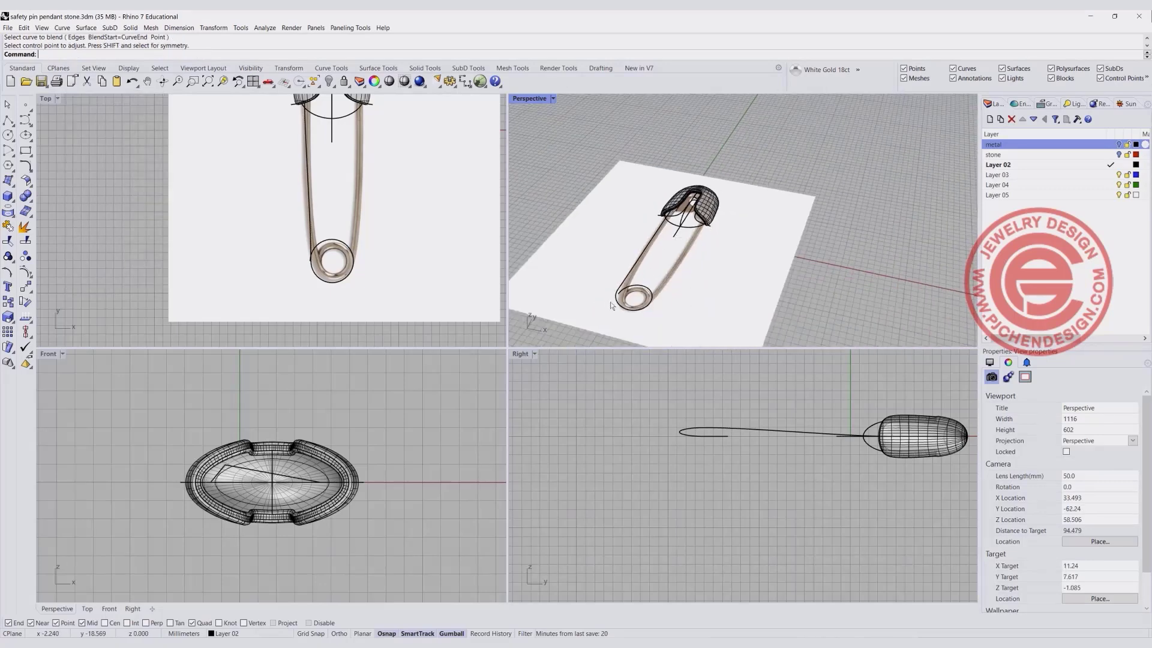
{"action": "scroll", "coordinate": [612, 299], "scroll_direction": "up", "scroll_amount": 4}
{"action": "left_click", "coordinate": [618, 282]}
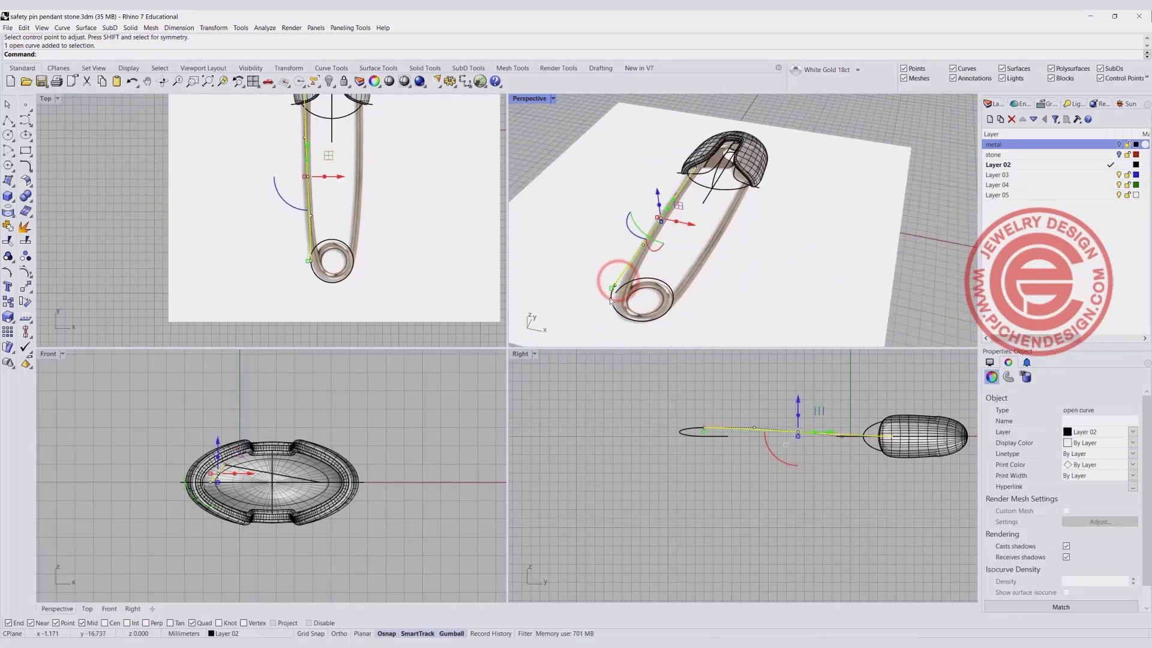
{"action": "left_click", "coordinate": [609, 298]}
{"action": "key", "text": "Delete"}
{"action": "left_click", "coordinate": [705, 320]}
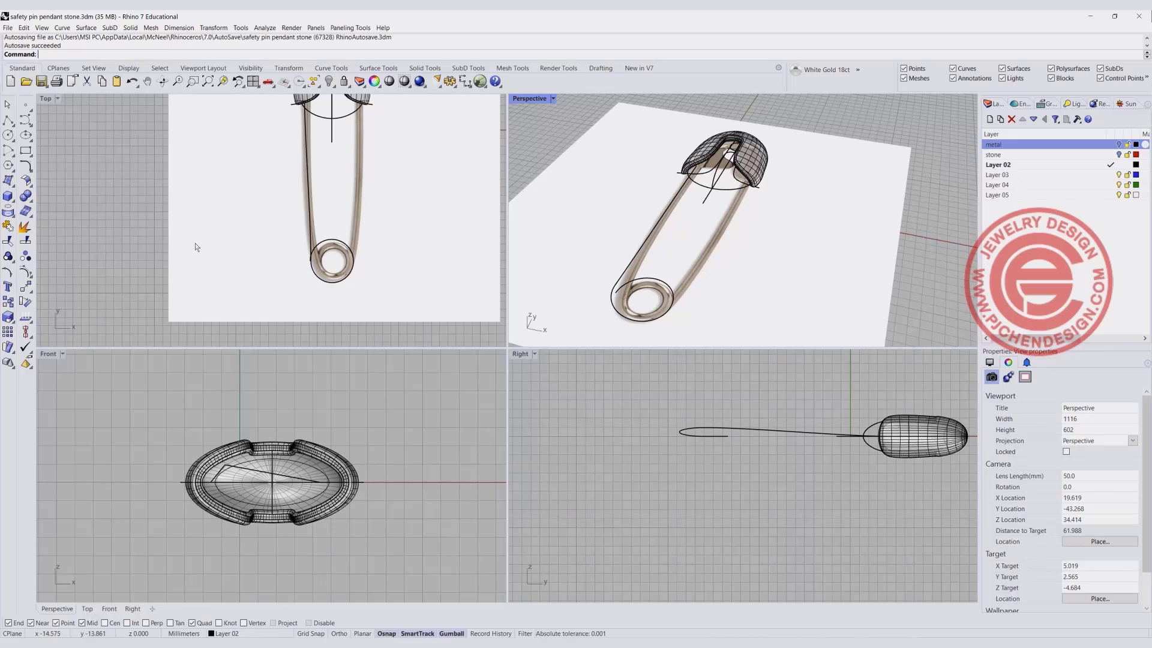
Draw a 180-degree arc around the coil's centre along its lower half, from the flat half circle's left end to its right end.
{"action": "left_click", "coordinate": [6, 148]}
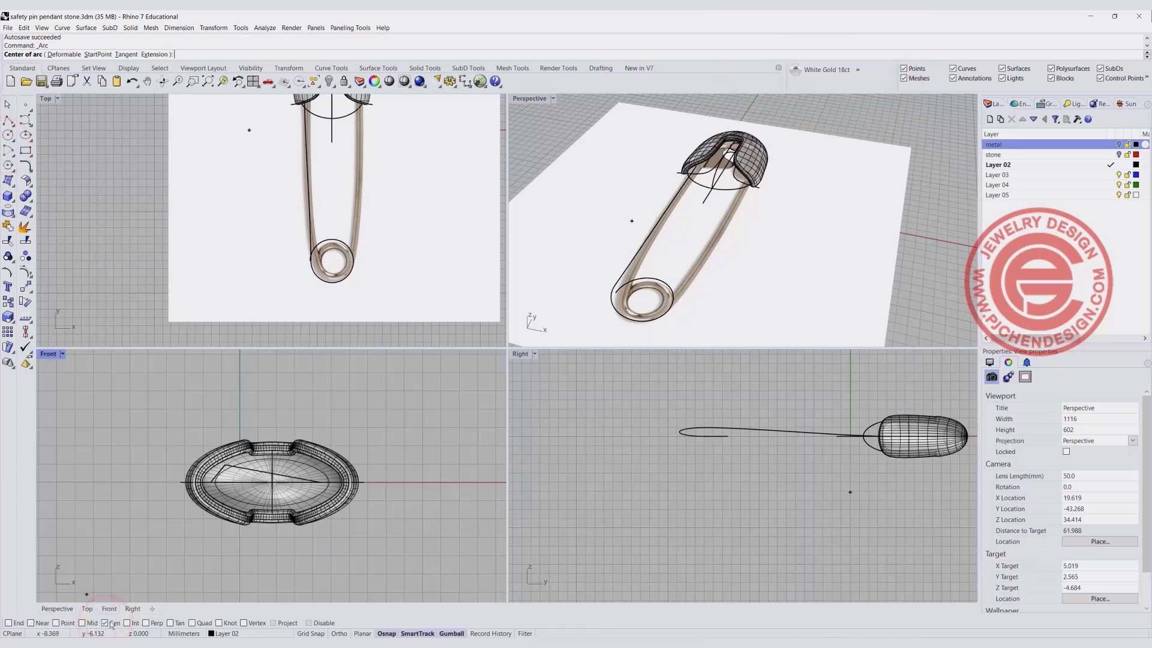
{"action": "scroll", "coordinate": [303, 268], "scroll_direction": "up", "scroll_amount": 6}
{"action": "left_click", "coordinate": [418, 142]}
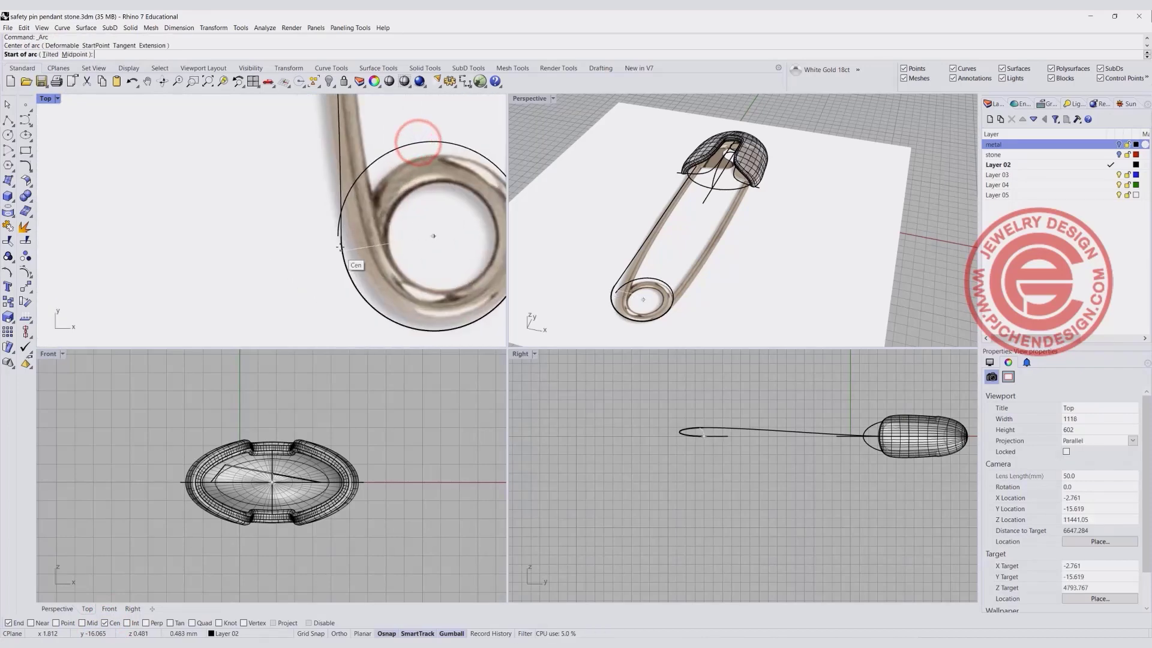
{"action": "scroll", "coordinate": [340, 247], "scroll_direction": "up", "scroll_amount": 3}
{"action": "left_click", "coordinate": [334, 234]}
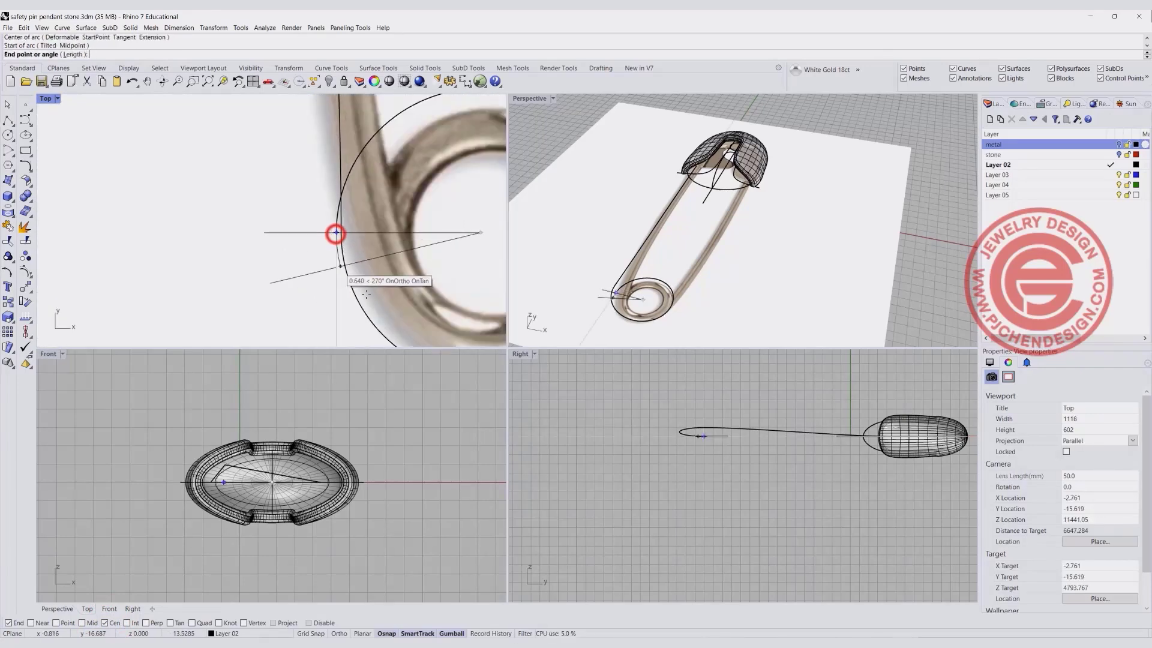
{"action": "scroll", "coordinate": [332, 232], "scroll_direction": "down", "scroll_amount": 4}
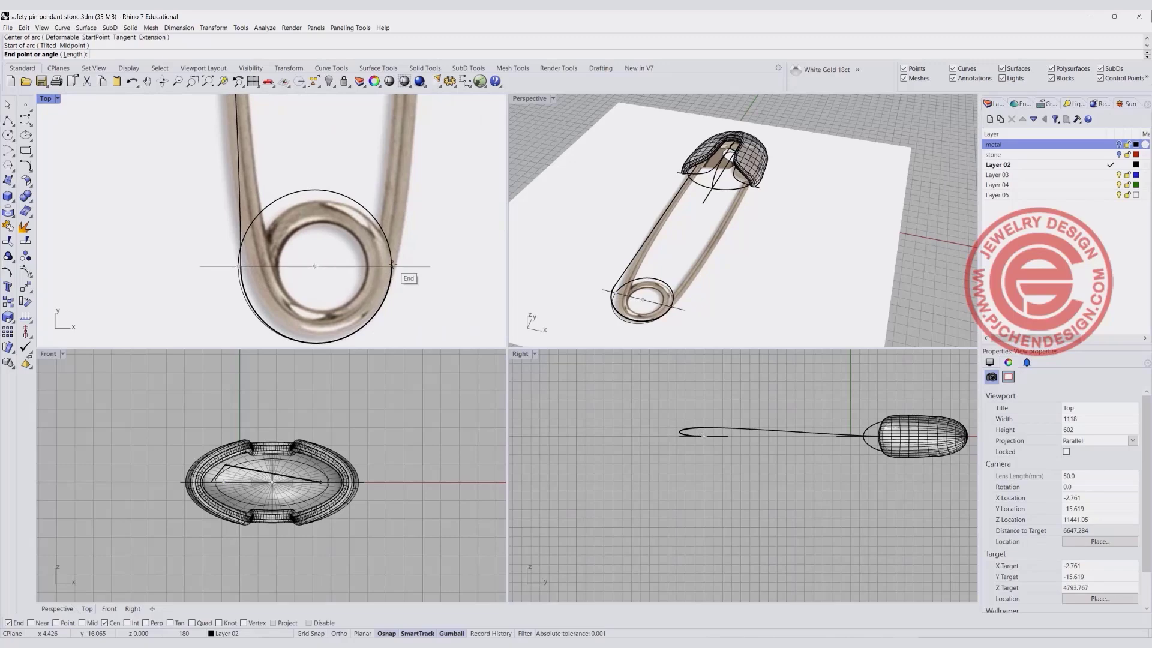
{"action": "left_click", "coordinate": [390, 265]}
Rotate the new lower arc about its left end in the Front view, lowering its right end by about 8 degrees.
{"action": "left_click", "coordinate": [237, 273]}
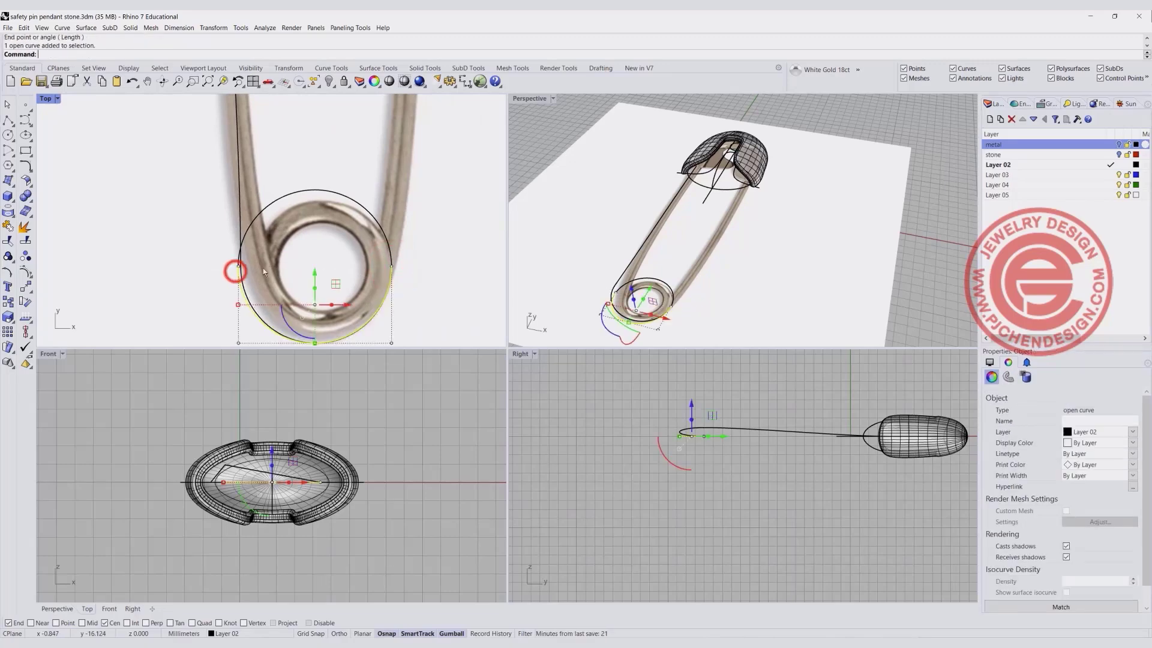
{"action": "scroll", "coordinate": [251, 478], "scroll_direction": "up", "scroll_amount": 2}
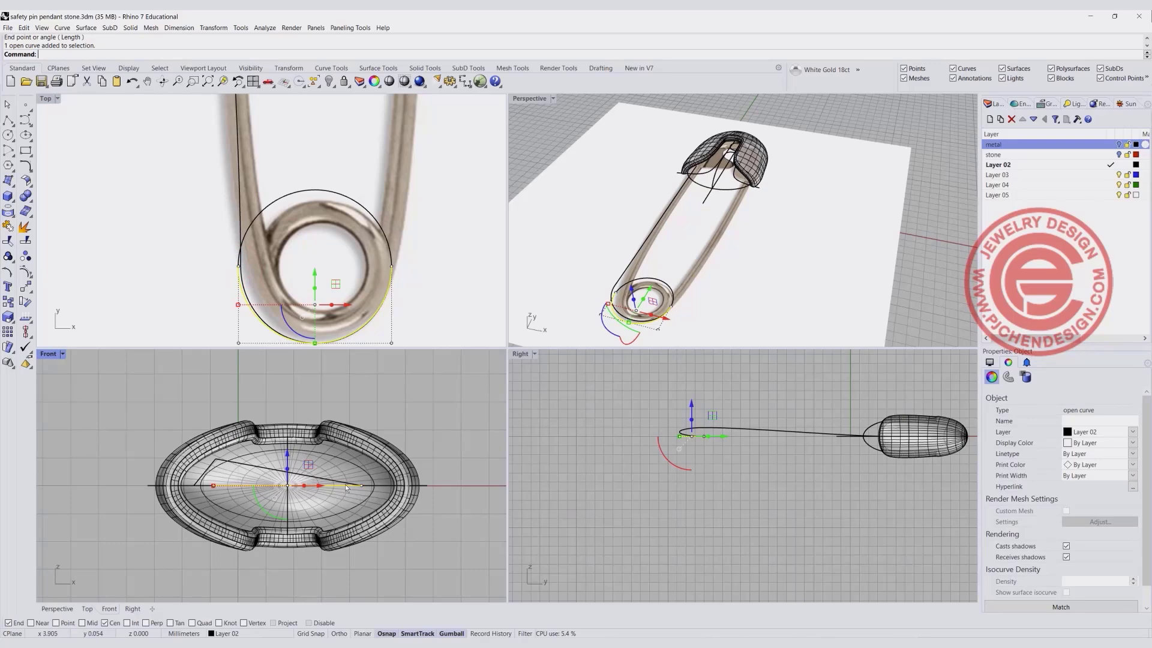
{"action": "left_click", "coordinate": [25, 302]}
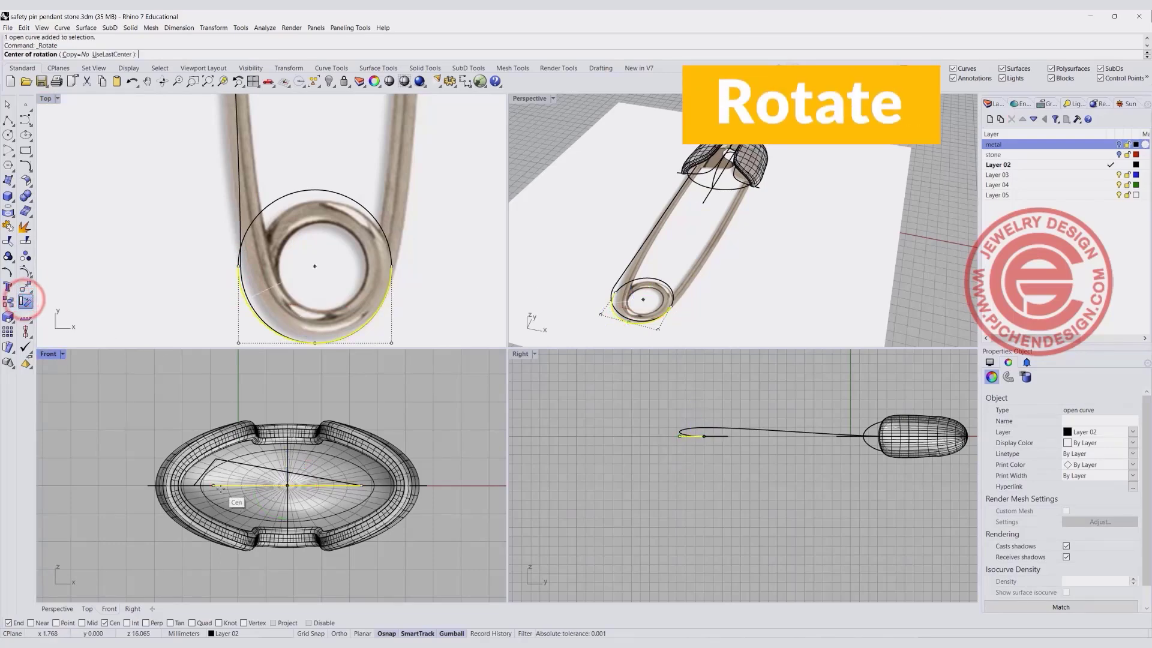
{"action": "left_click", "coordinate": [217, 486]}
{"action": "key", "text": "Escape"}
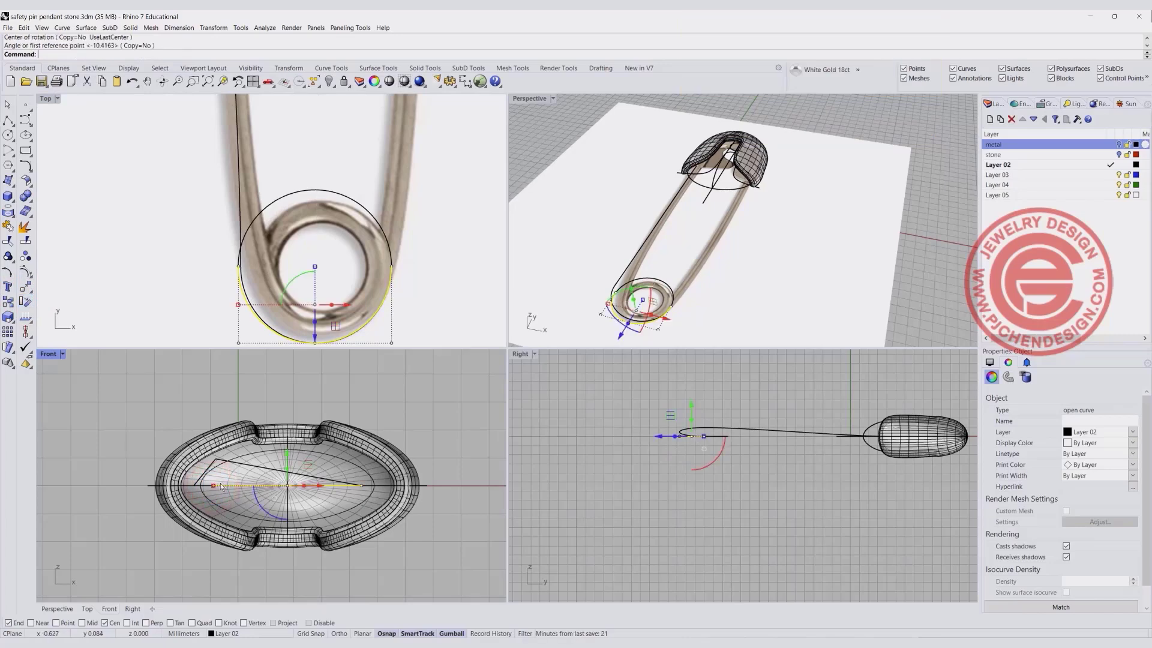
{"action": "right_click_drag", "start_coordinate": [118, 510], "coordinate": [119, 512]}
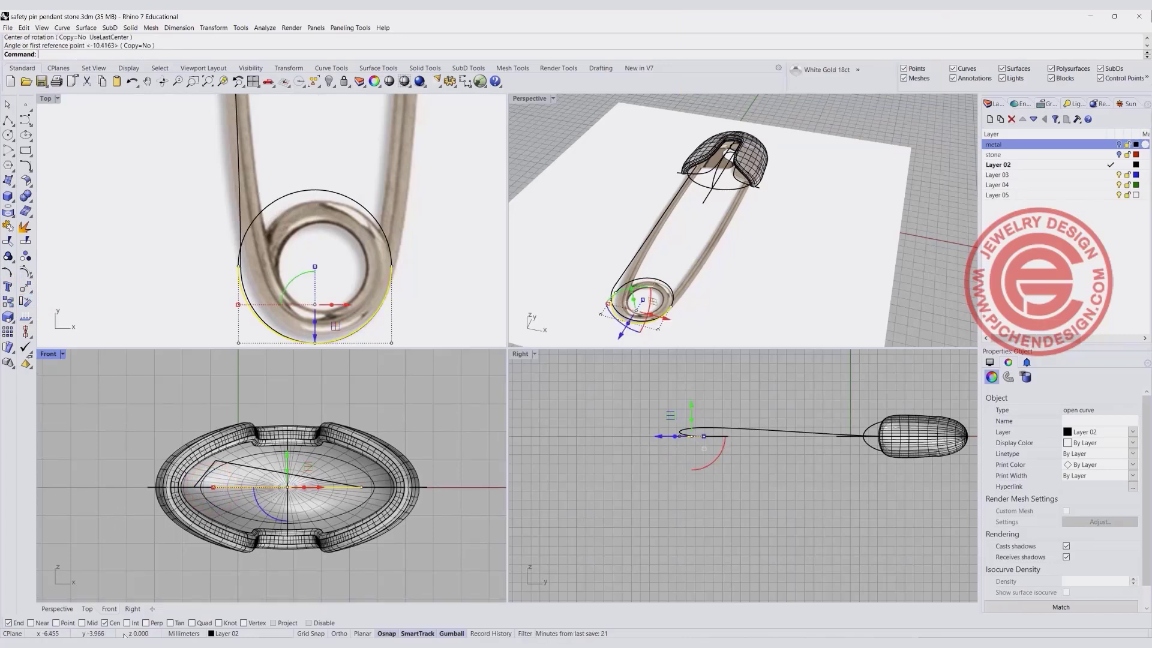
{"action": "right_click", "coordinate": [125, 511]}
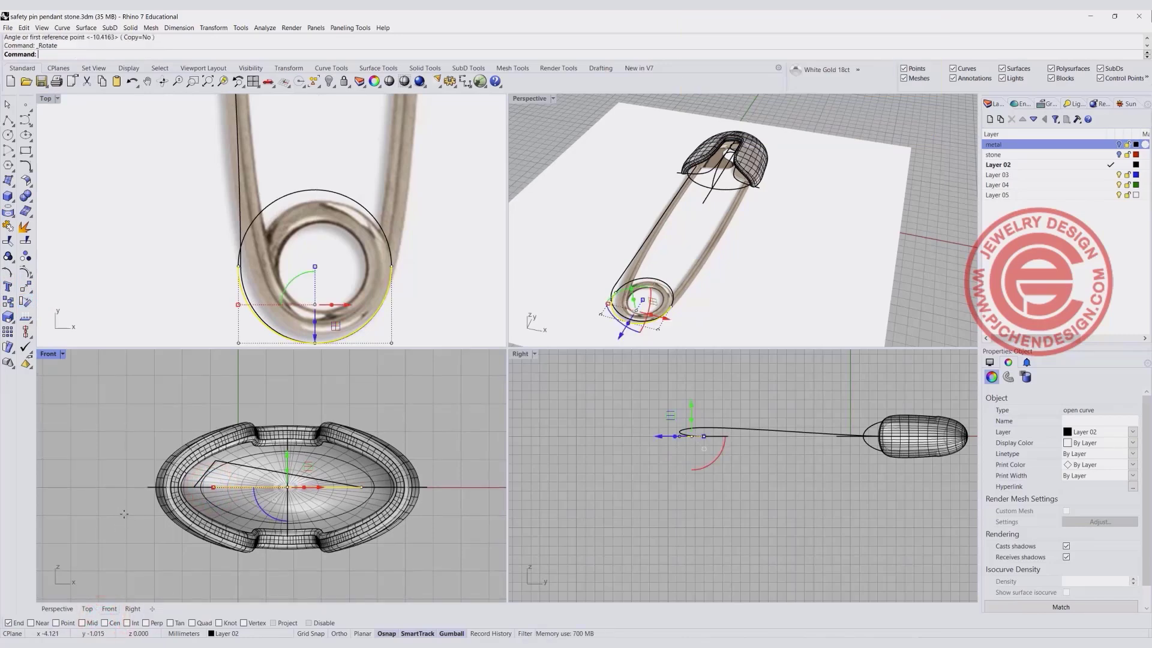
{"action": "left_click", "coordinate": [213, 486]}
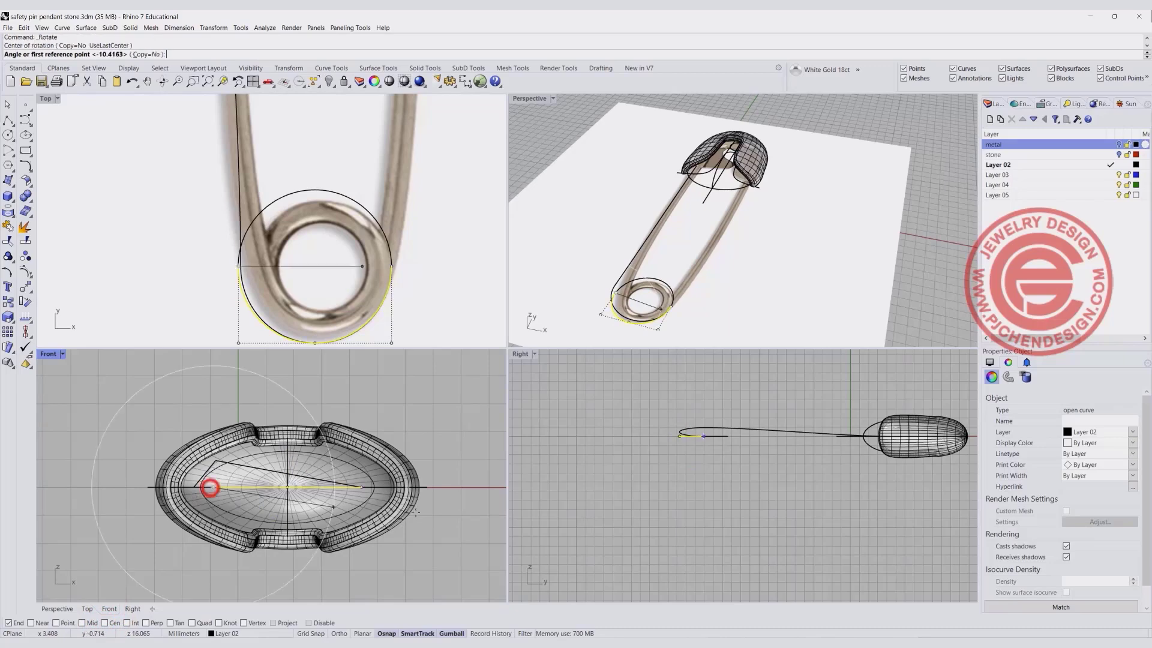
{"action": "left_click", "coordinate": [474, 486]}
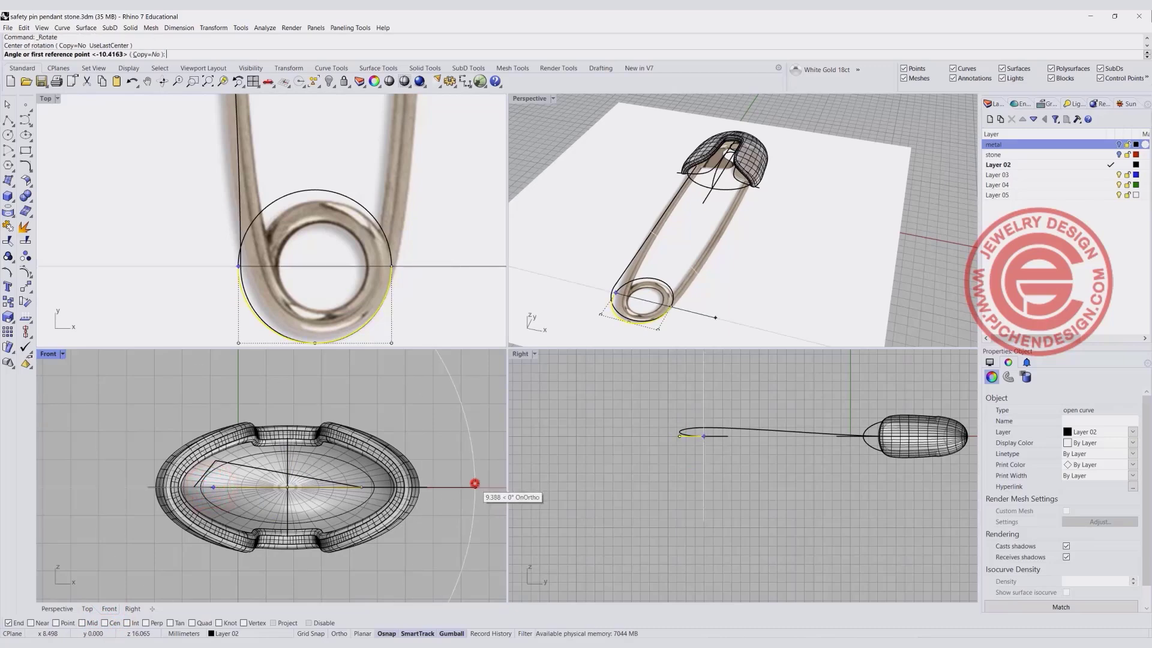
{"action": "left_click", "coordinate": [471, 523]}
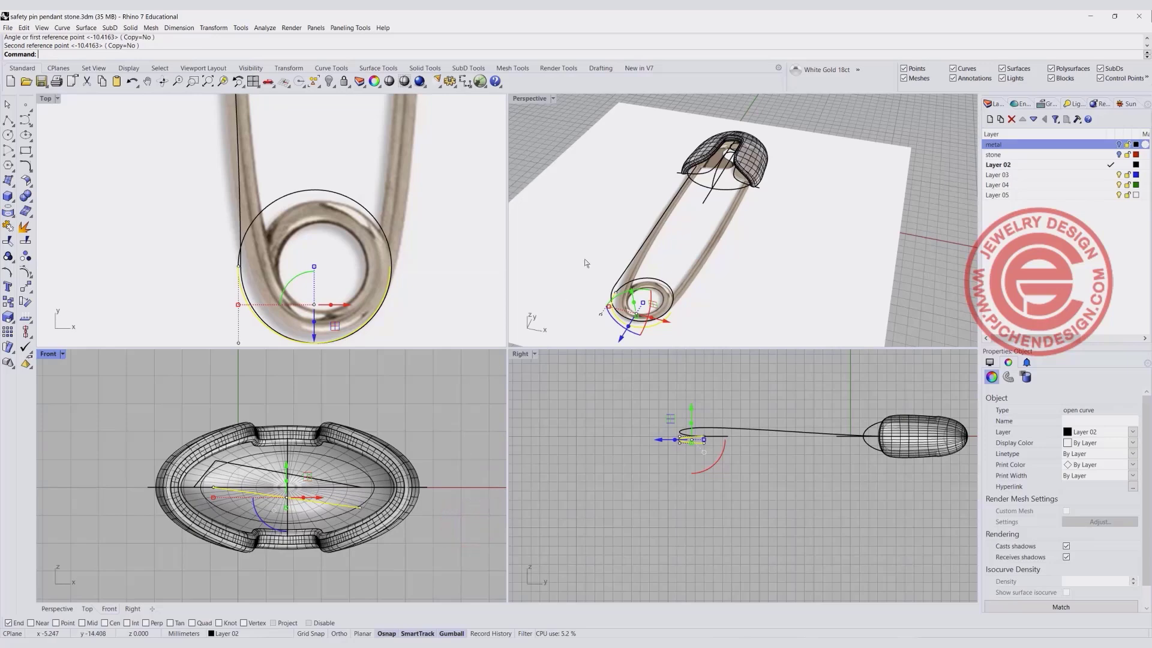
Hide the safety pin reference picture.
{"action": "left_click", "coordinate": [588, 238]}
{"action": "left_click", "coordinate": [328, 82]}
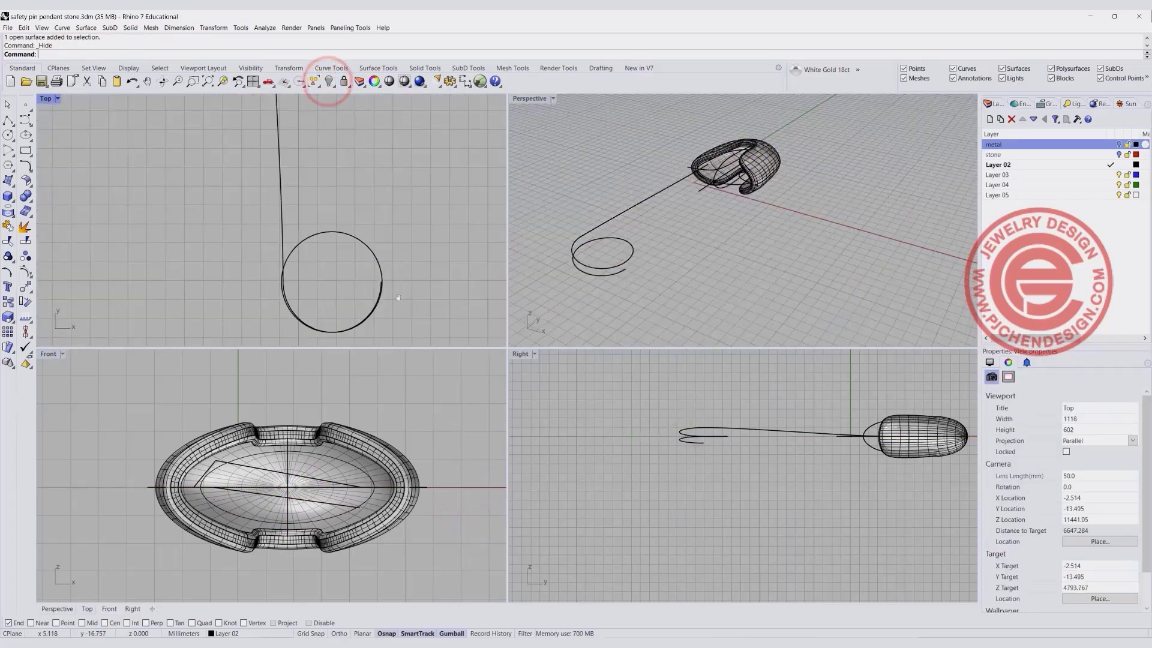
{"action": "right_click_drag", "start_coordinate": [398, 298], "coordinate": [403, 291]}
{"action": "right_click_drag", "start_coordinate": [653, 221], "coordinate": [714, 160]}
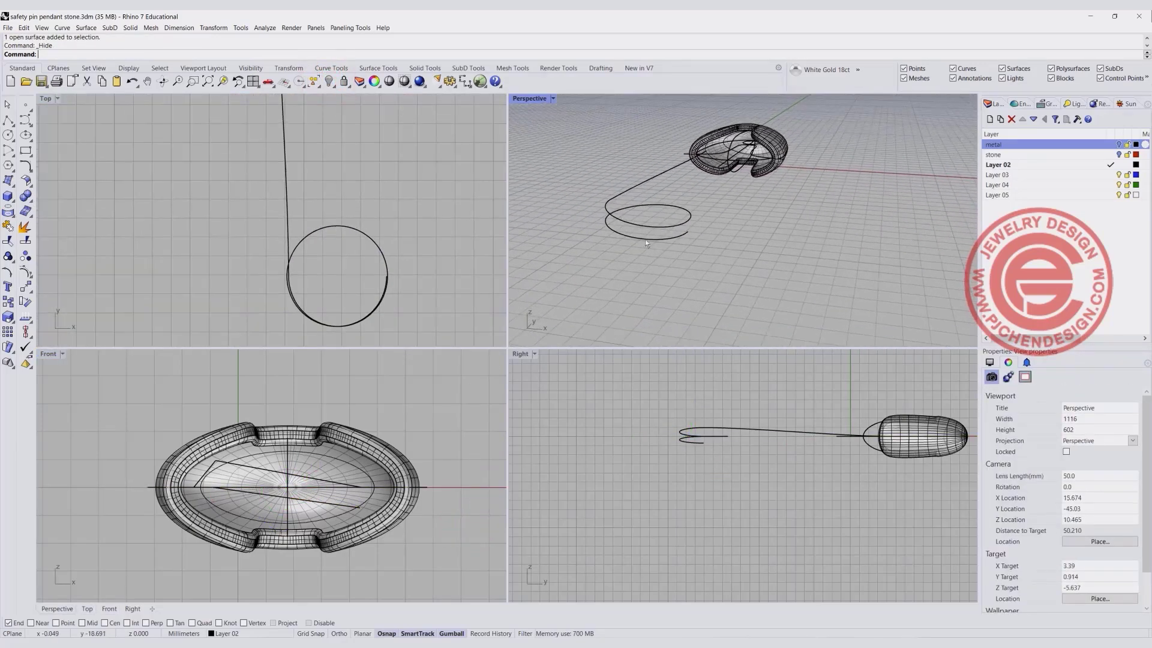
{"action": "right_click_drag", "start_coordinate": [436, 199], "coordinate": [429, 217]}
Mirror a copy of the short line at the head's left side to its right side across the centre line in the Top view.
{"action": "left_click", "coordinate": [681, 239]}
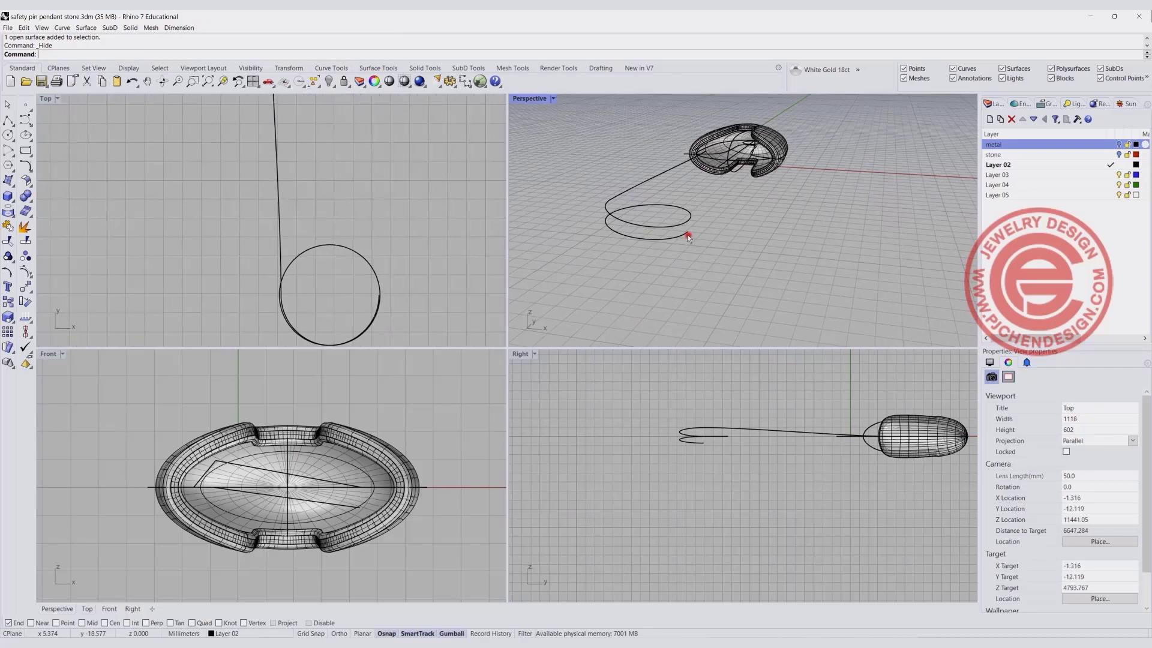
{"action": "scroll", "coordinate": [267, 194], "scroll_direction": "down", "scroll_amount": 2}
{"action": "scroll", "coordinate": [243, 193], "scroll_direction": "up", "scroll_amount": 10}
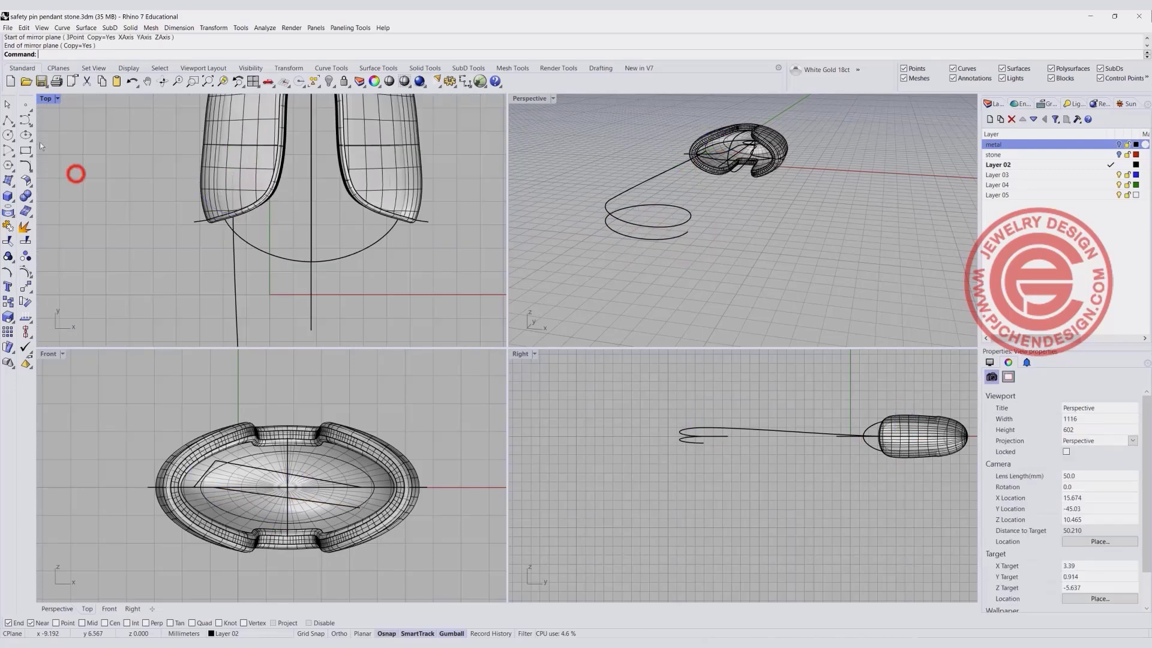
Blend a tangent curve from the lowered right end of the coil to the short line at the right side of the head.
{"action": "left_click", "coordinate": [26, 166]}
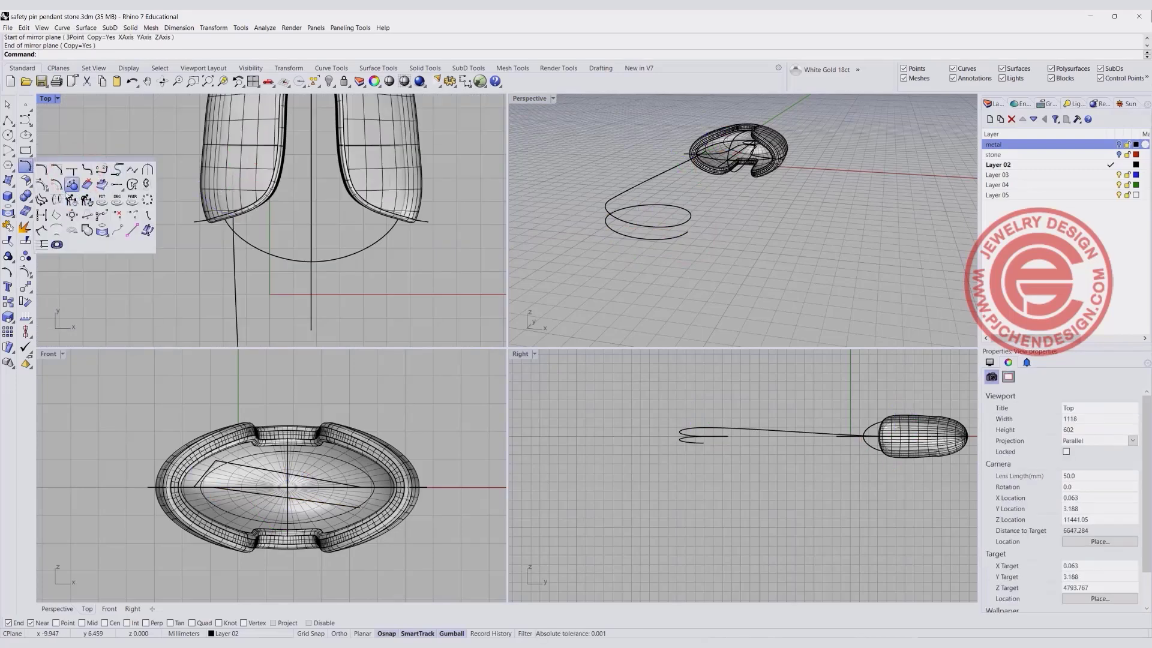
{"action": "left_click", "coordinate": [104, 171]}
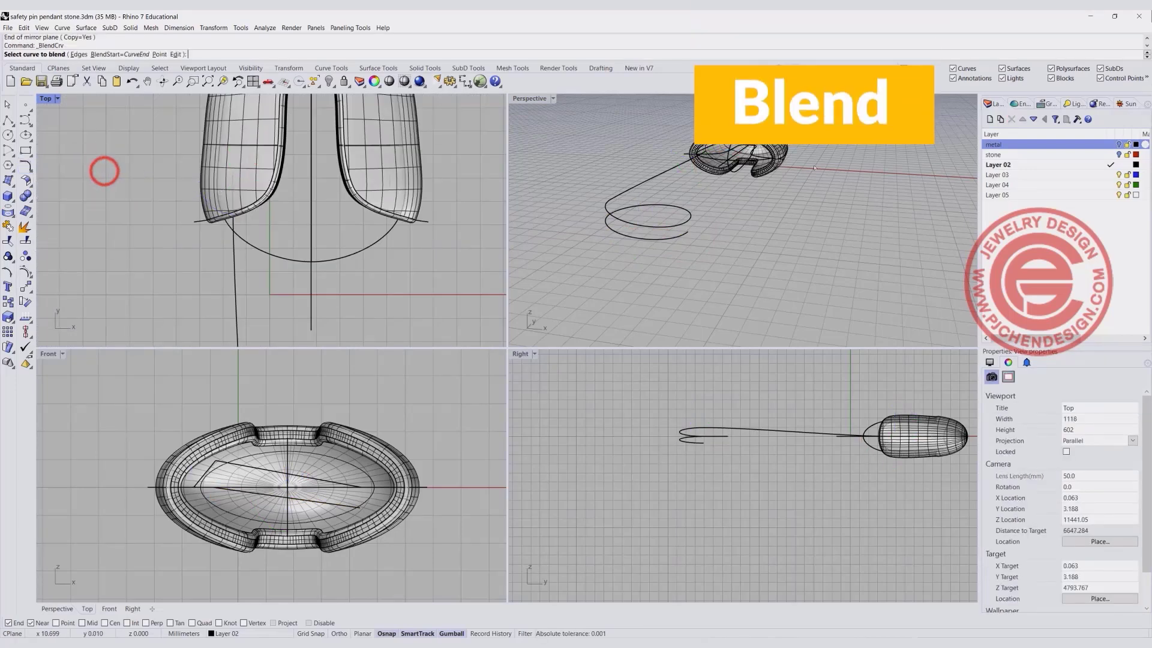
{"action": "left_click", "coordinate": [685, 234]}
{"action": "scroll", "coordinate": [682, 231], "scroll_direction": "up", "scroll_amount": 5}
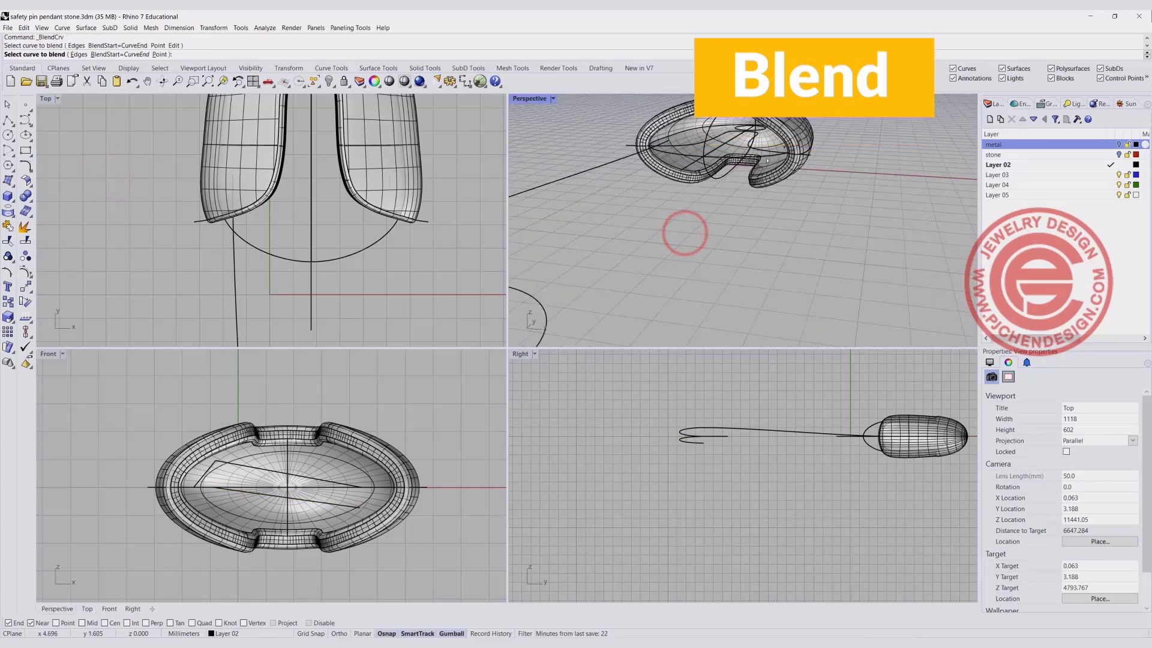
{"action": "left_click", "coordinate": [788, 144]}
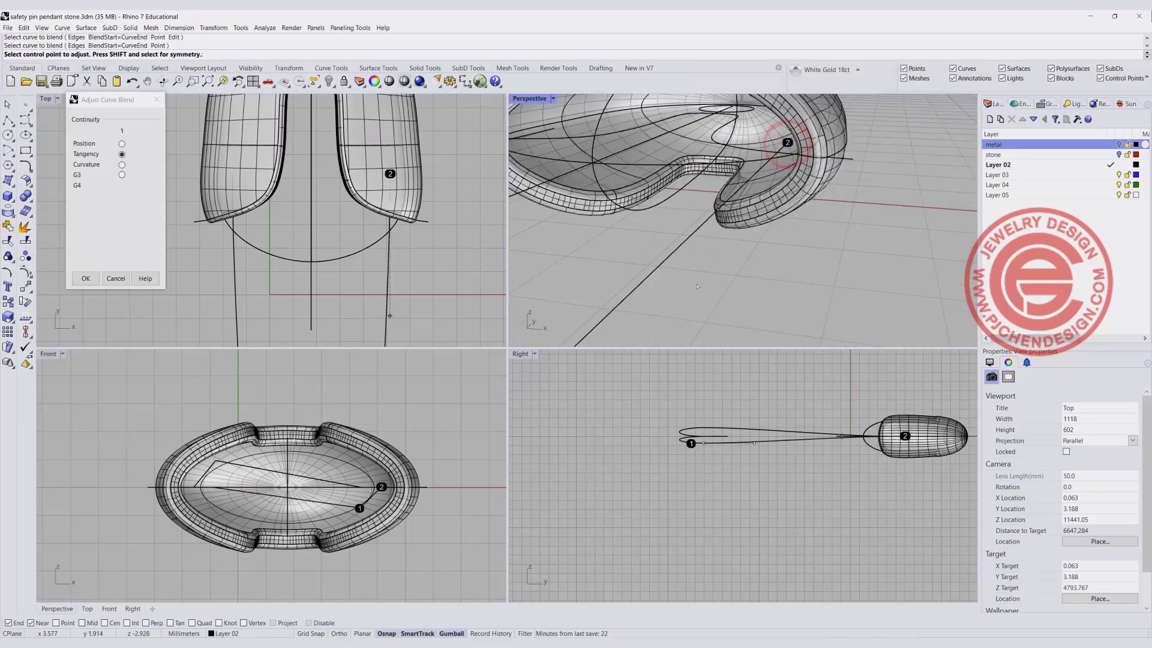
{"action": "scroll", "coordinate": [719, 264], "scroll_direction": "down", "scroll_amount": 5}
{"action": "scroll", "coordinate": [699, 273], "scroll_direction": "down", "scroll_amount": 5}
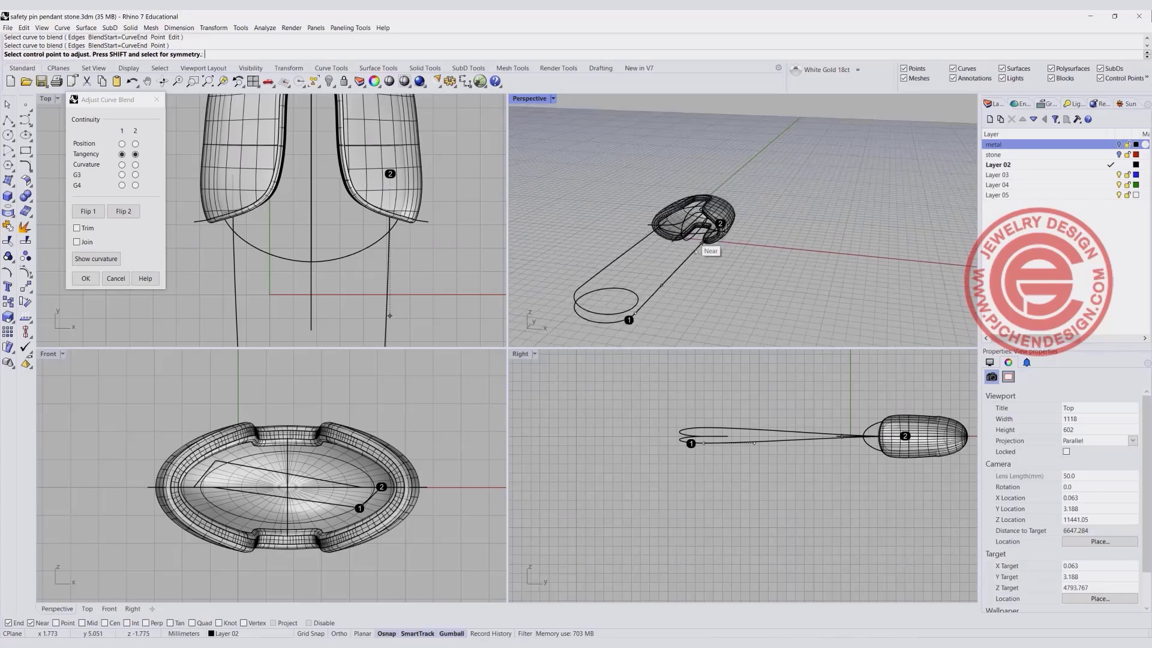
{"action": "right_click", "coordinate": [681, 309]}
Join the pin's two leg curves and the coil's half circles into one curve.
{"action": "left_click_drag", "start_coordinate": [676, 321], "coordinate": [558, 280]}
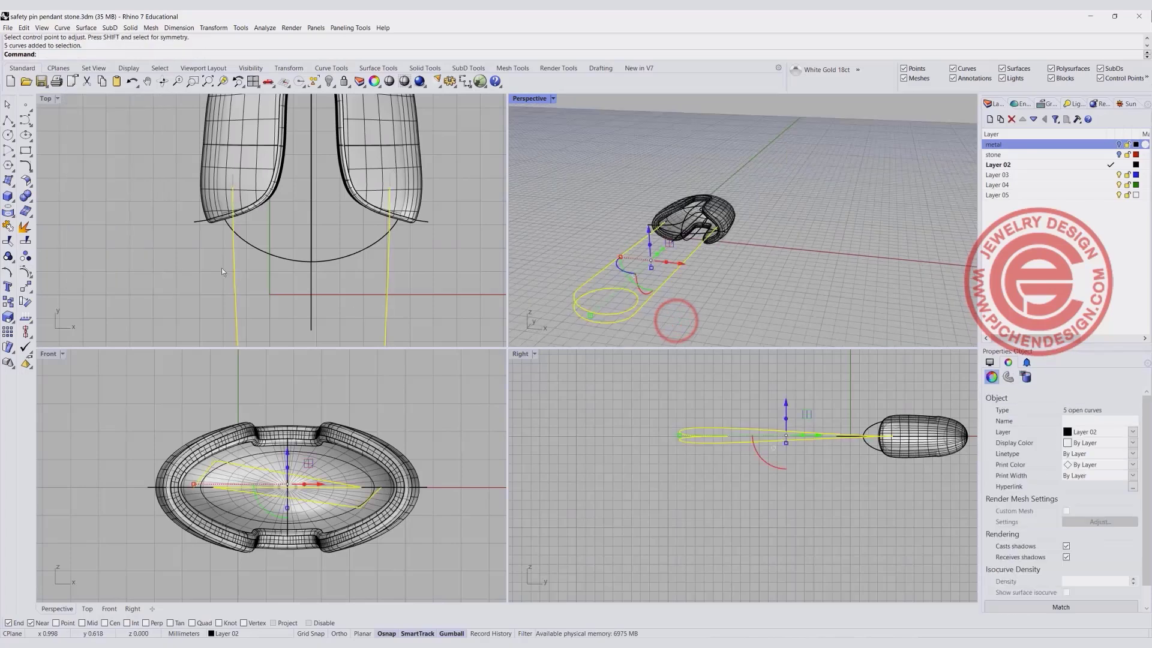
{"action": "left_click", "coordinate": [9, 228]}
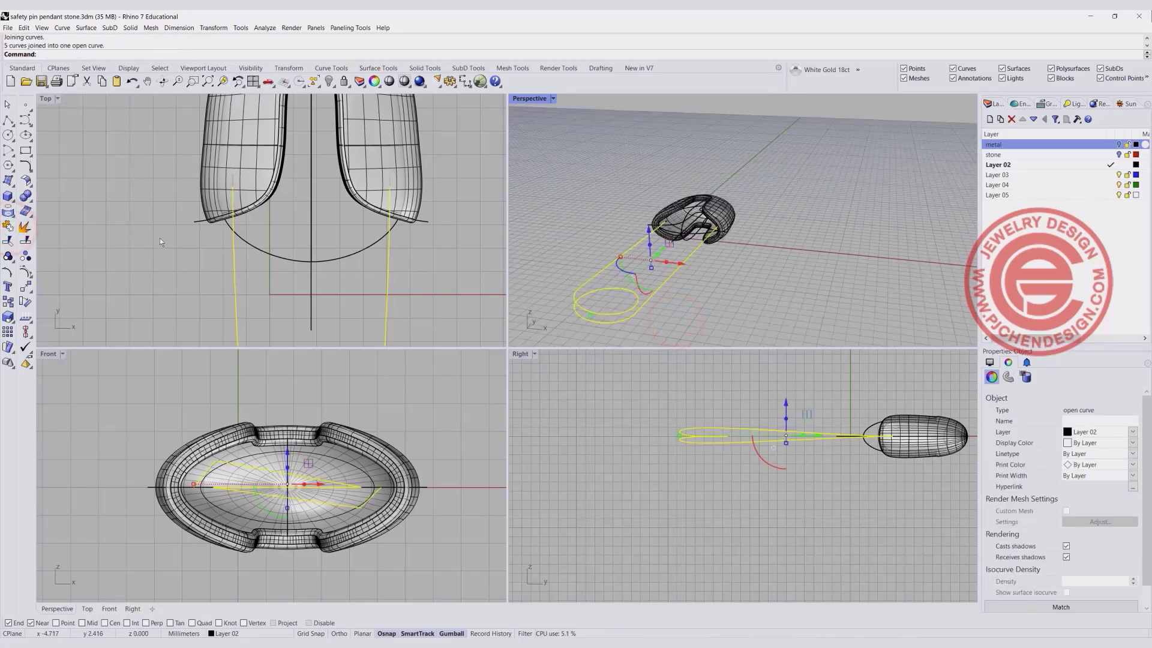
Pipe the joined coil-and-legs curve with a radius of 0.8 mm and round caps.
{"action": "right_click_drag", "start_coordinate": [768, 270], "coordinate": [725, 196]}
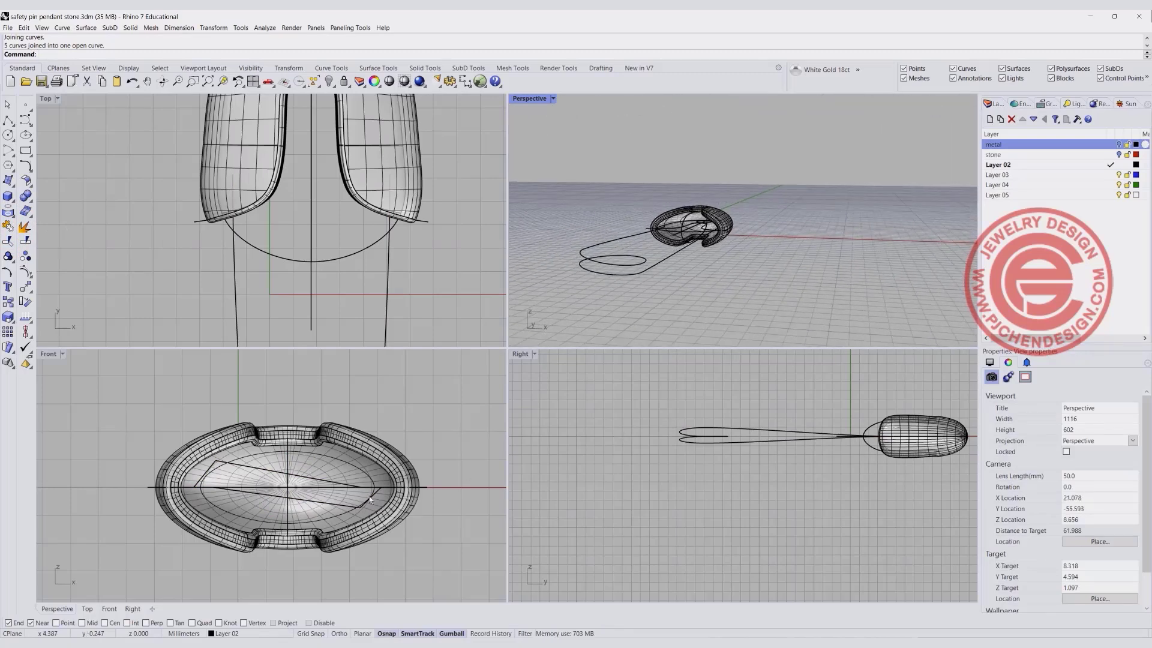
{"action": "left_click", "coordinate": [8, 196]}
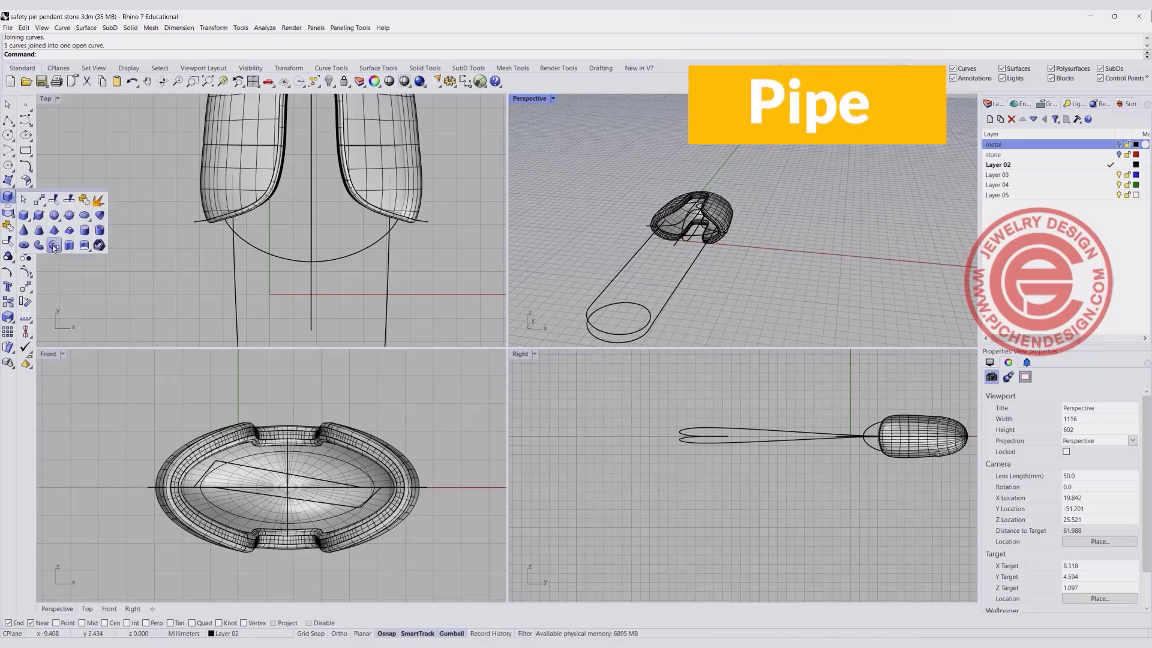
{"action": "left_click", "coordinate": [54, 246]}
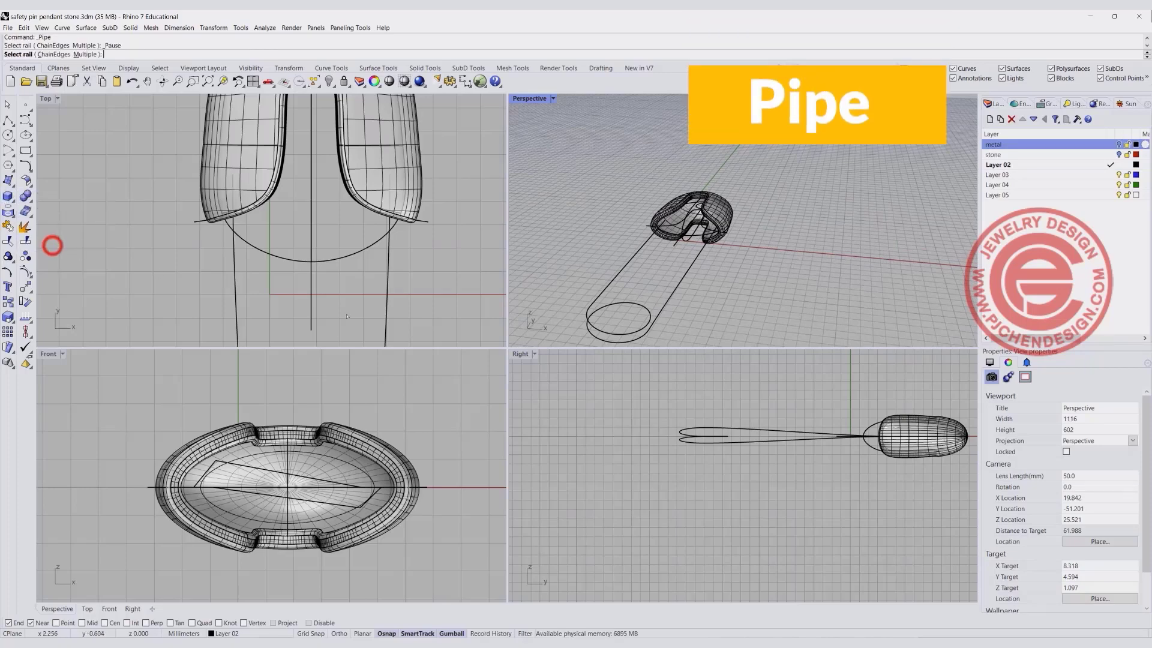
{"action": "left_click", "coordinate": [388, 283]}
{"action": "right_click", "coordinate": [388, 283]}
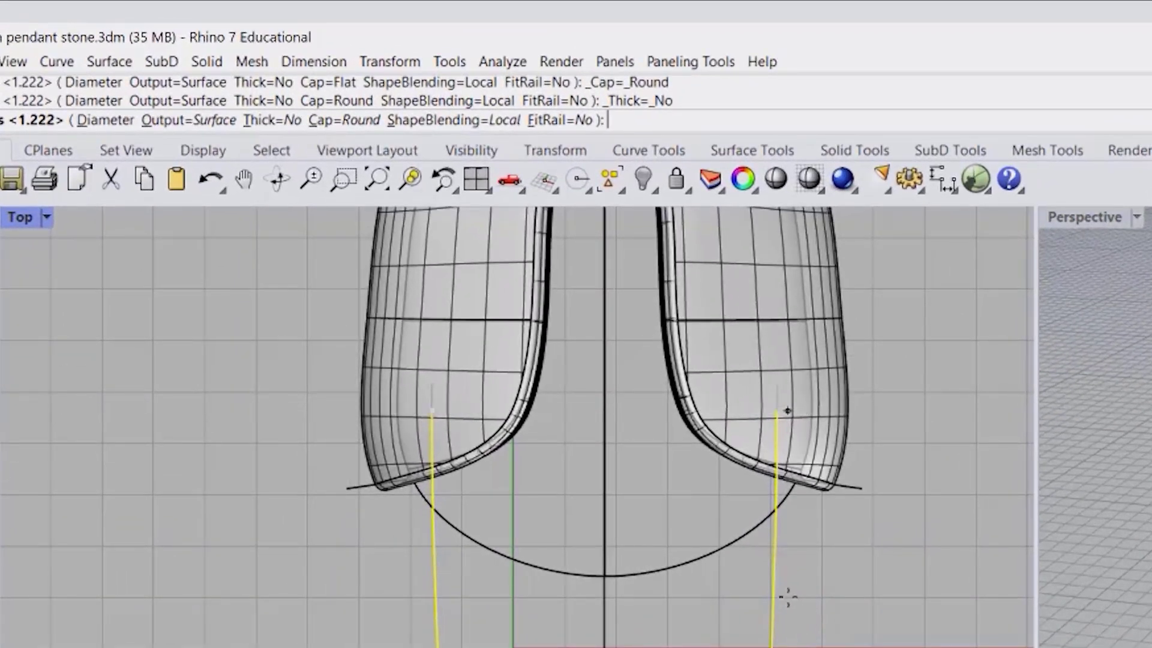
{"action": "type", "text": "0.6"}
{"action": "key", "text": "Return"}
{"action": "key", "text": "Return"}
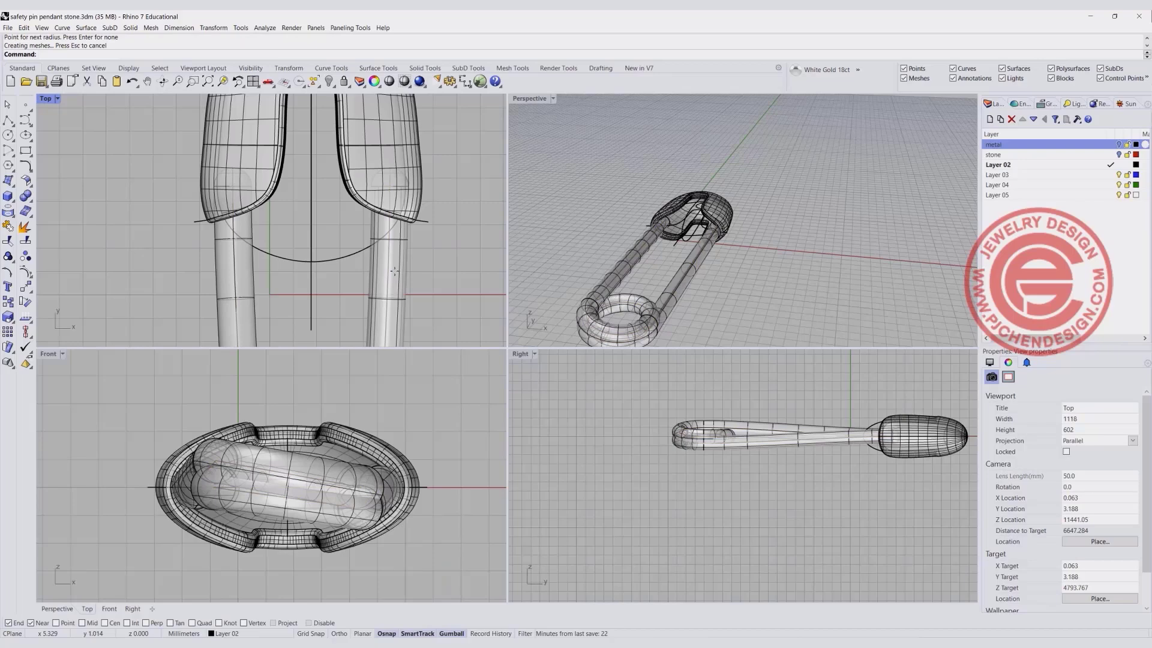
Delete the pipe built around the coil-and-legs curve, keeping the curve itself.
{"action": "right_click_drag", "start_coordinate": [756, 264], "coordinate": [635, 257]}
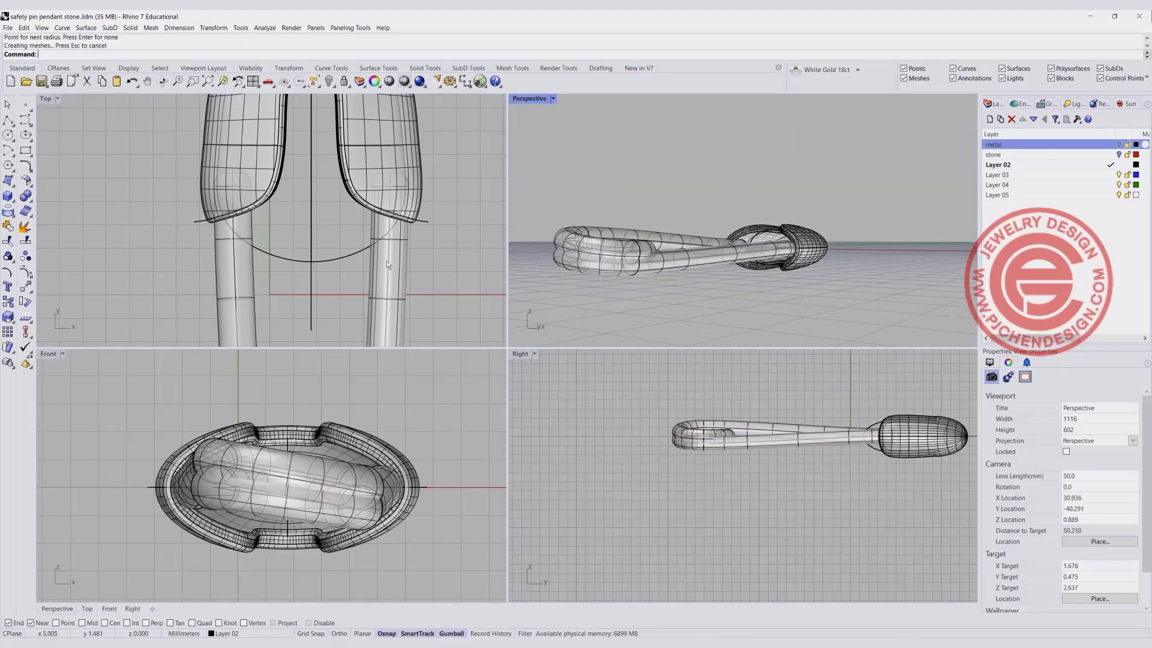
{"action": "scroll", "coordinate": [388, 270], "scroll_direction": "down", "scroll_amount": 6}
{"action": "left_click", "coordinate": [361, 229]}
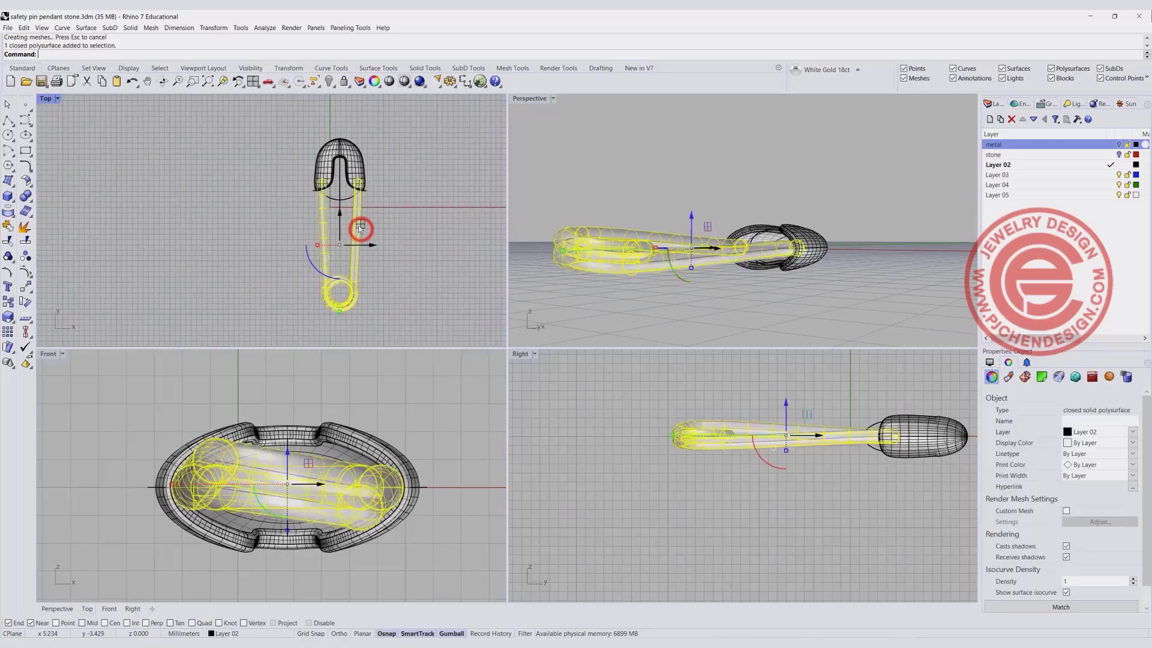
{"action": "key", "text": "Delete"}
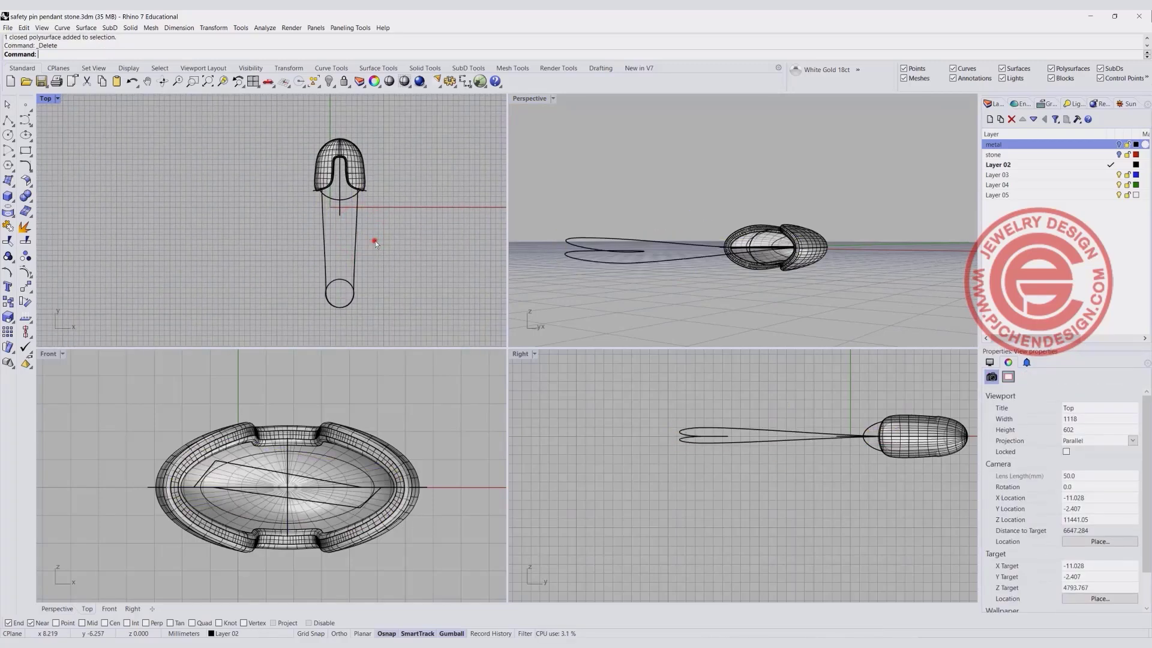
Pipe the joined coil-and-legs curve as the pin's wire with a 0.5 mm radius and round caps.
{"action": "left_click_drag", "start_coordinate": [376, 239], "coordinate": [345, 250]}
{"action": "right_click", "coordinate": [419, 238]}
{"action": "type", "text": "0.5"}
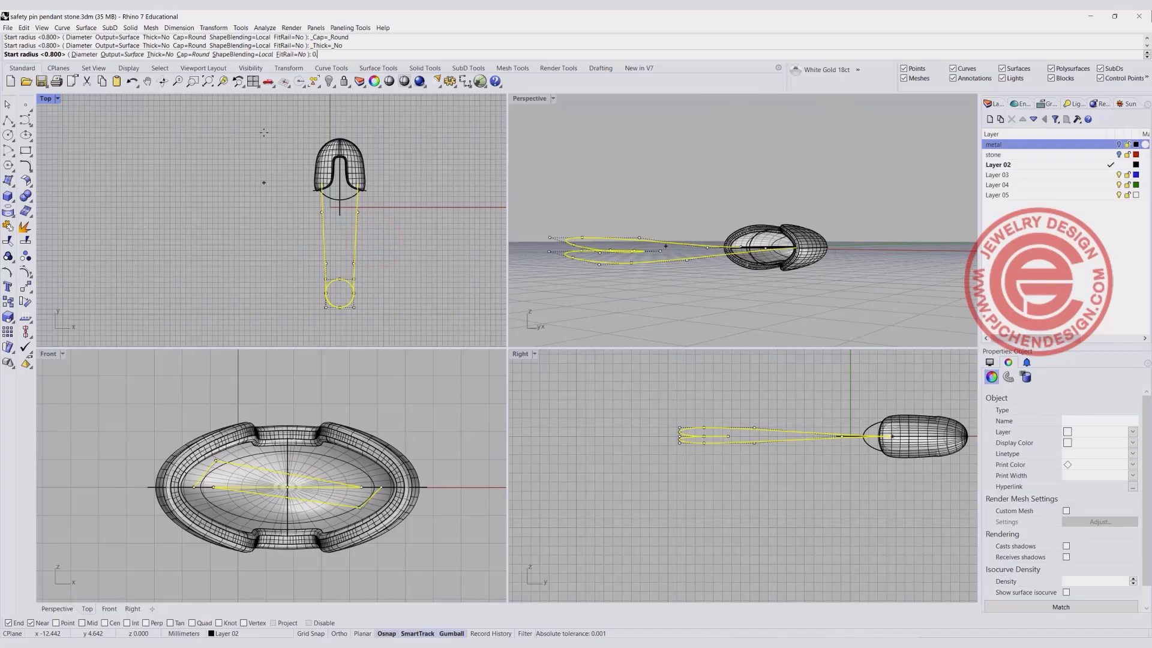
{"action": "key", "text": "Return"}
{"action": "key", "text": "Return"}
{"action": "key", "text": "Return"}
{"action": "left_click", "coordinate": [673, 300]}
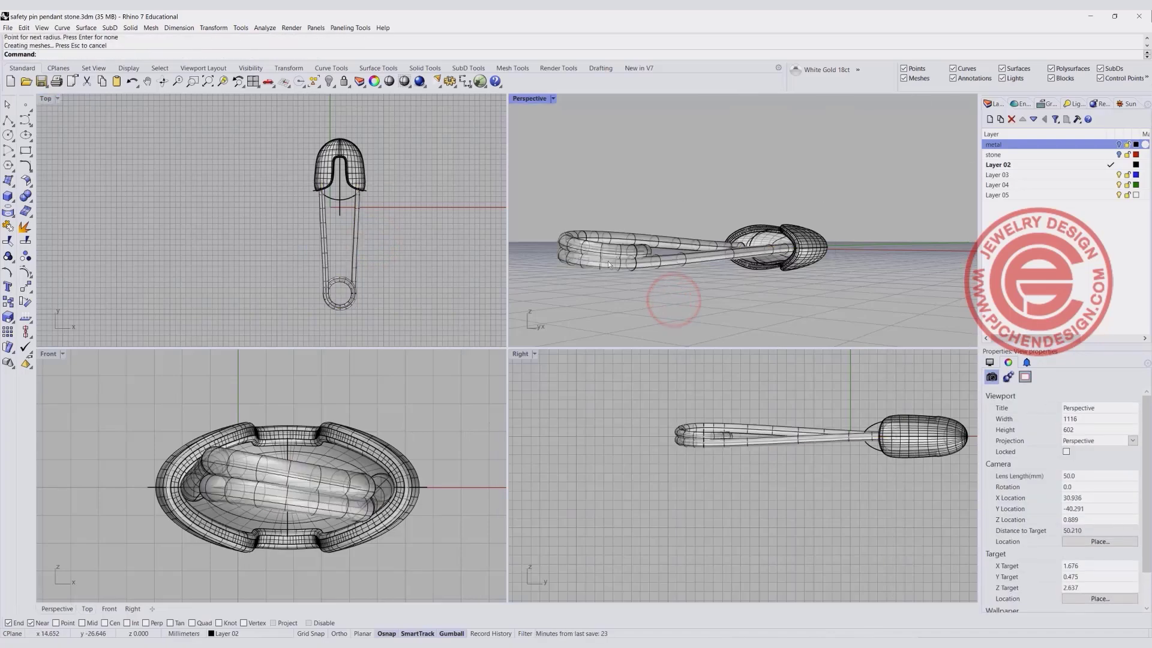
Examine the pin's wire from several angles, checking the coil and how both legs run into the head.
{"action": "scroll", "coordinate": [619, 255], "scroll_direction": "up", "scroll_amount": 5}
{"action": "right_click_drag", "start_coordinate": [615, 264], "coordinate": [706, 254]}
{"action": "scroll", "coordinate": [707, 253], "scroll_direction": "down", "scroll_amount": 5}
{"action": "right_click_drag", "start_coordinate": [606, 288], "coordinate": [666, 267]}
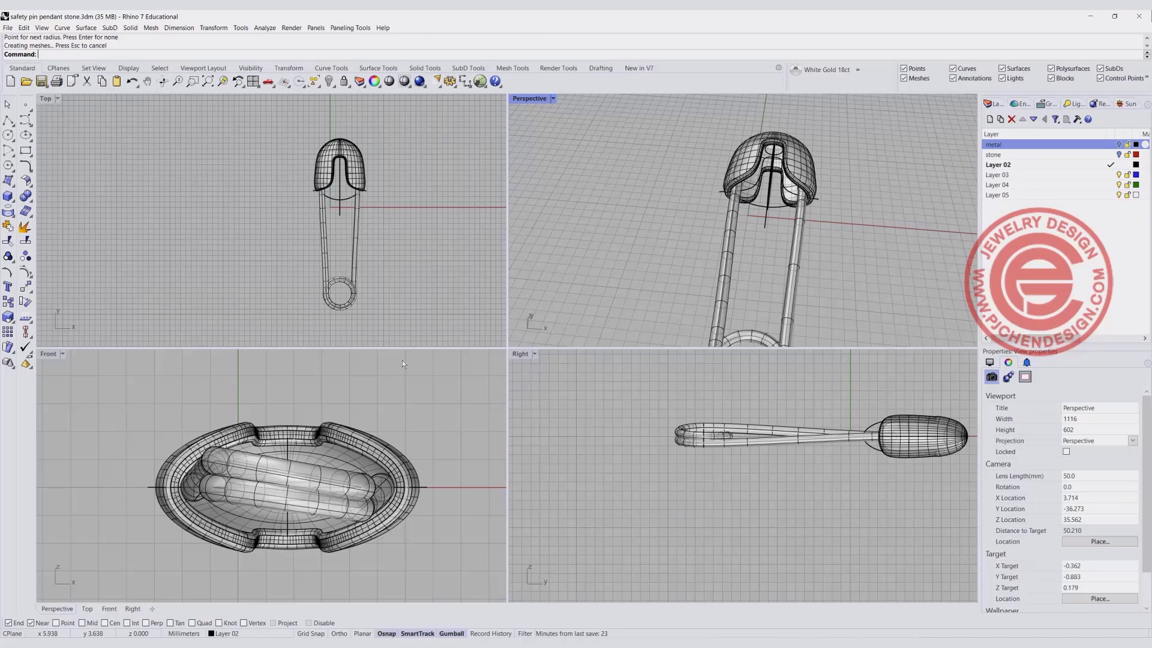
{"action": "left_click", "coordinate": [406, 224]}
{"action": "right_click_drag", "start_coordinate": [762, 179], "coordinate": [791, 220]}
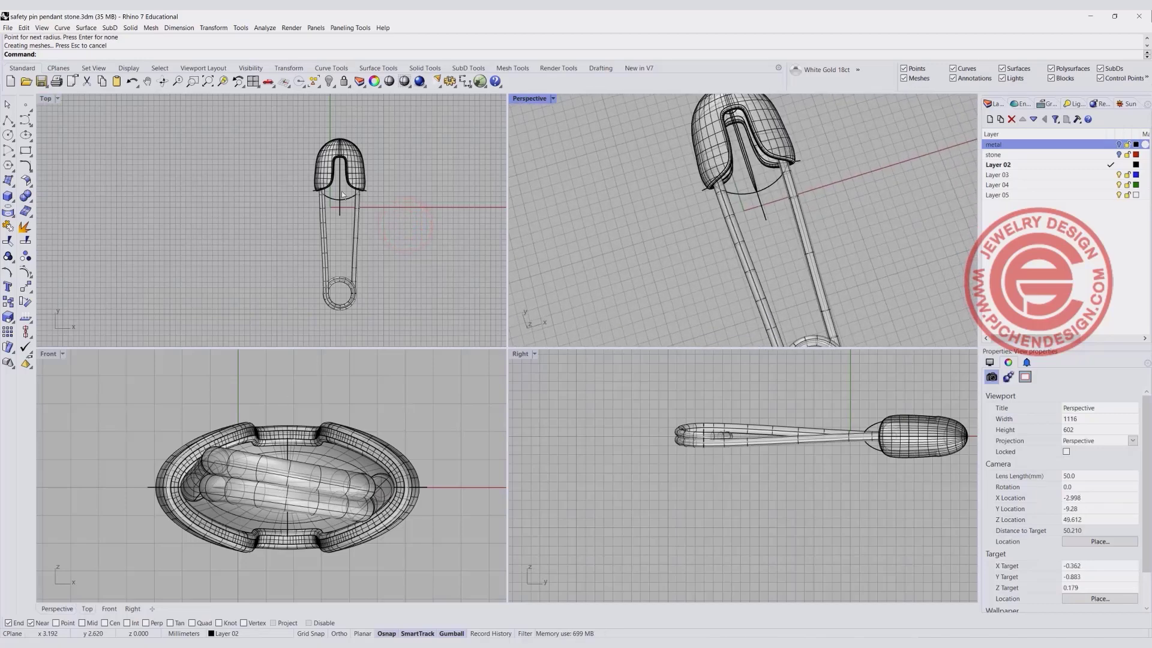
{"action": "left_click", "coordinate": [341, 195]}
{"action": "scroll", "coordinate": [351, 183], "scroll_direction": "down", "scroll_amount": 4}
{"action": "right_click_drag", "start_coordinate": [409, 164], "coordinate": [381, 211]}
{"action": "mouse_move", "coordinate": [780, 221]}
{"action": "right_mouse_down"}
{"action": "mouse_move", "coordinate": [805, 182]}
{"action": "mouse_move", "coordinate": [769, 221]}
{"action": "right_mouse_up"}
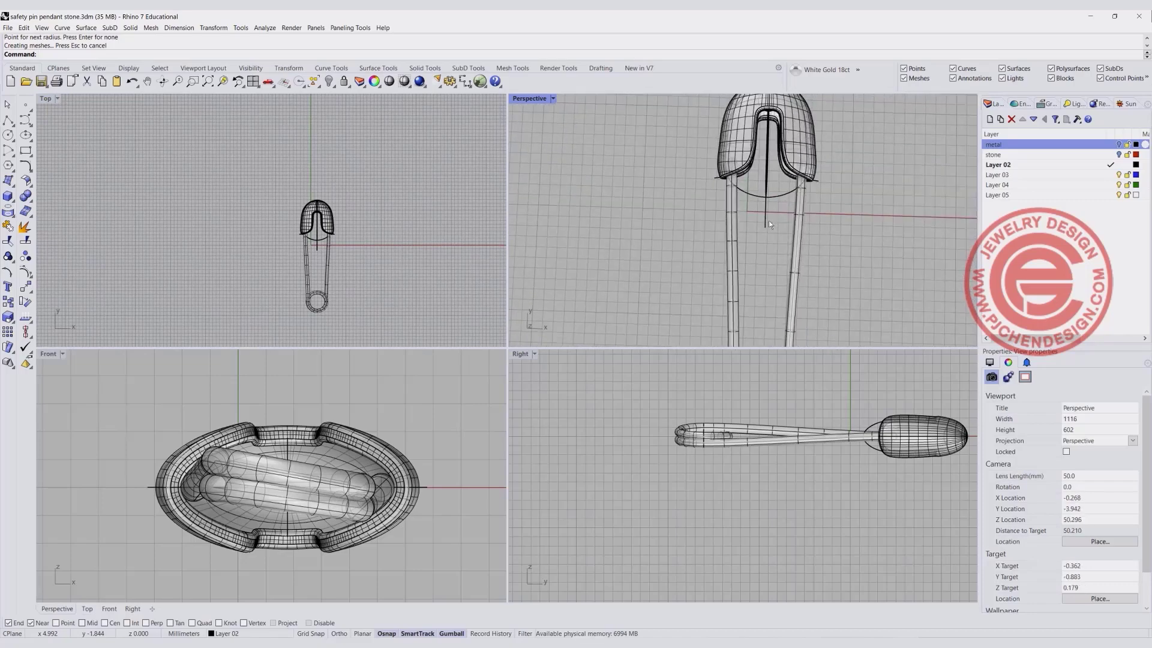
{"action": "scroll", "coordinate": [331, 240], "scroll_direction": "up", "scroll_amount": 10}
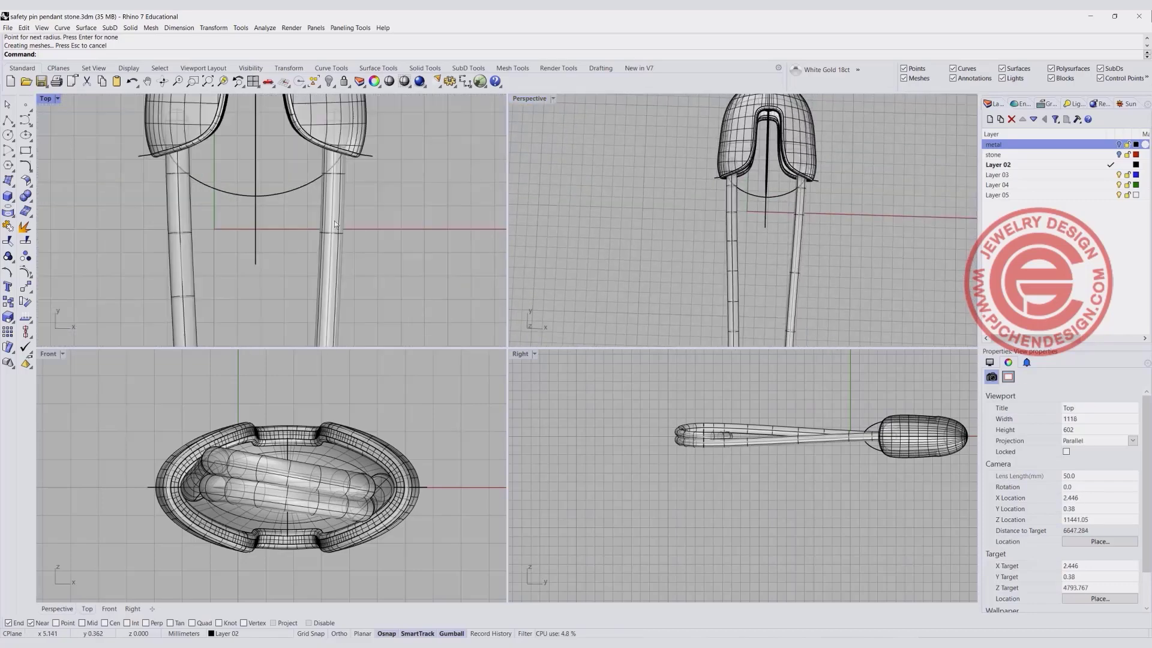
{"action": "left_click", "coordinate": [339, 216]}
{"action": "scroll", "coordinate": [353, 228], "scroll_direction": "down", "scroll_amount": 3}
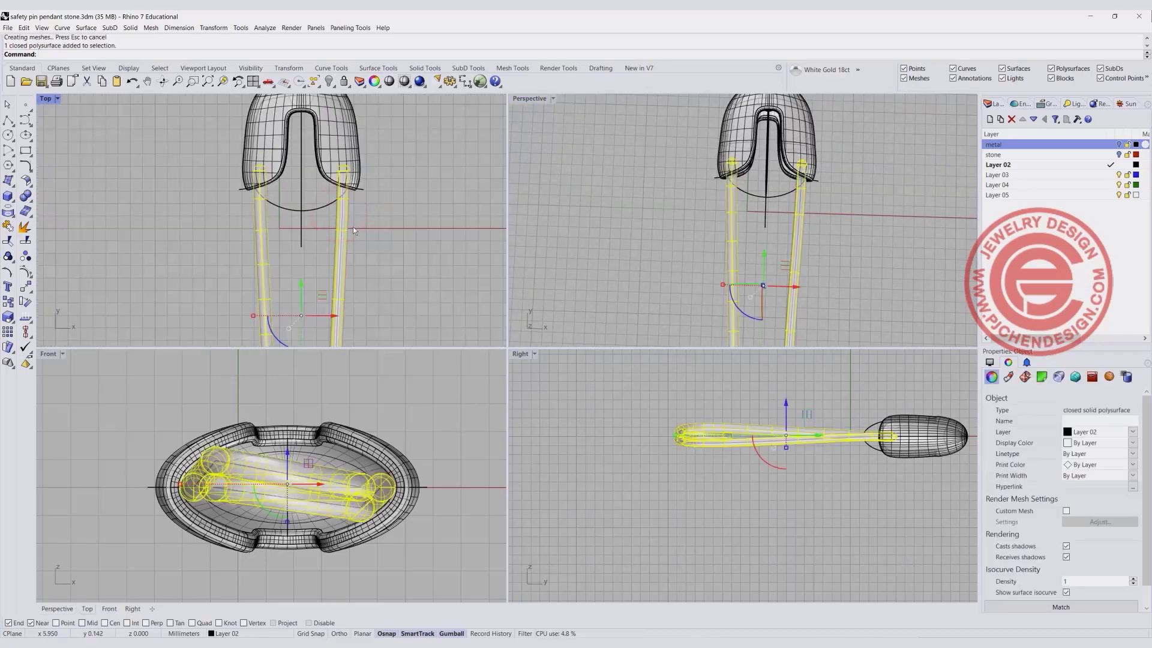
{"action": "scroll", "coordinate": [352, 228], "scroll_direction": "down", "scroll_amount": 6}
{"action": "right_click_drag", "start_coordinate": [352, 223], "coordinate": [355, 276]}
{"action": "scroll", "coordinate": [354, 270], "scroll_direction": "up", "scroll_amount": 6}
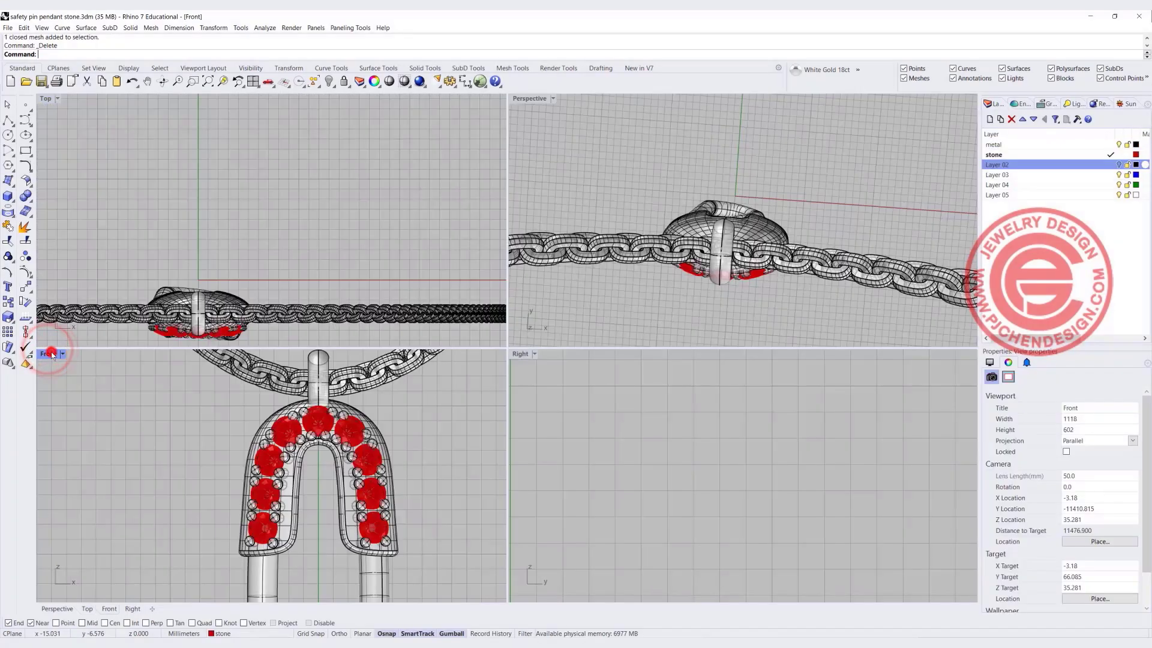
Maximize the Front view and examine the stones and prongs along the pendant's U-shaped head.
{"action": "double_click", "coordinate": [50, 351]}
{"action": "scroll", "coordinate": [550, 353], "scroll_direction": "up", "scroll_amount": 5}
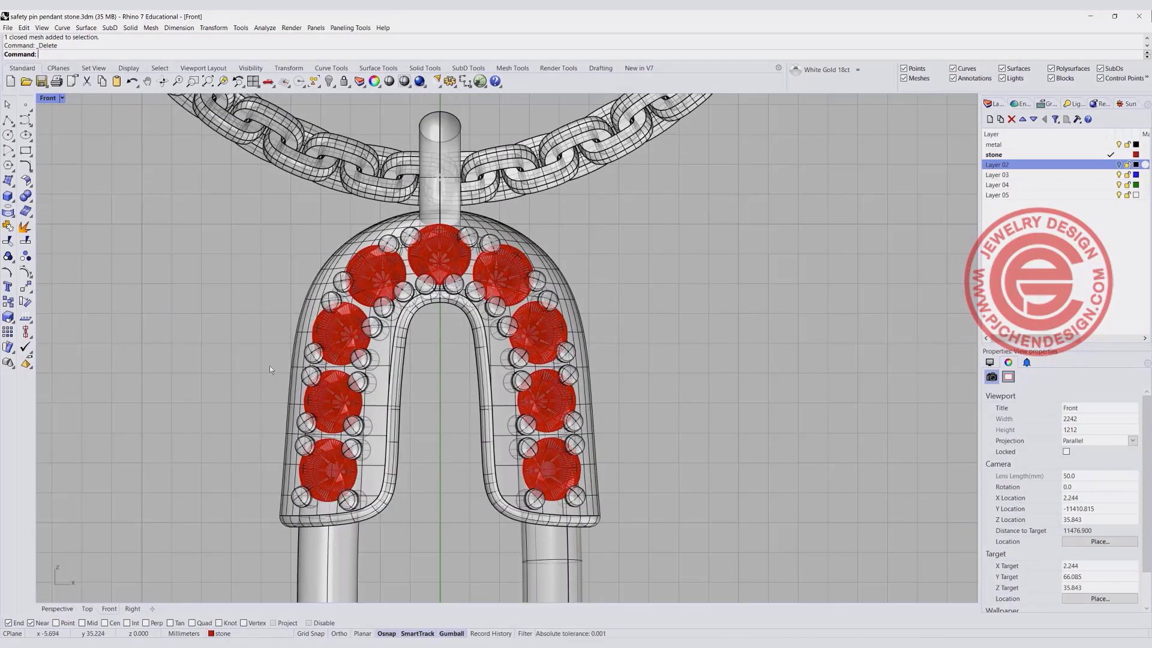
{"action": "right_click_drag", "start_coordinate": [194, 298], "coordinate": [224, 285]}
{"action": "scroll", "coordinate": [566, 326], "scroll_direction": "down", "scroll_amount": 2}
{"action": "right_click_drag", "start_coordinate": [542, 325], "coordinate": [512, 328]}
{"action": "scroll", "coordinate": [512, 327], "scroll_direction": "down", "scroll_amount": 6}
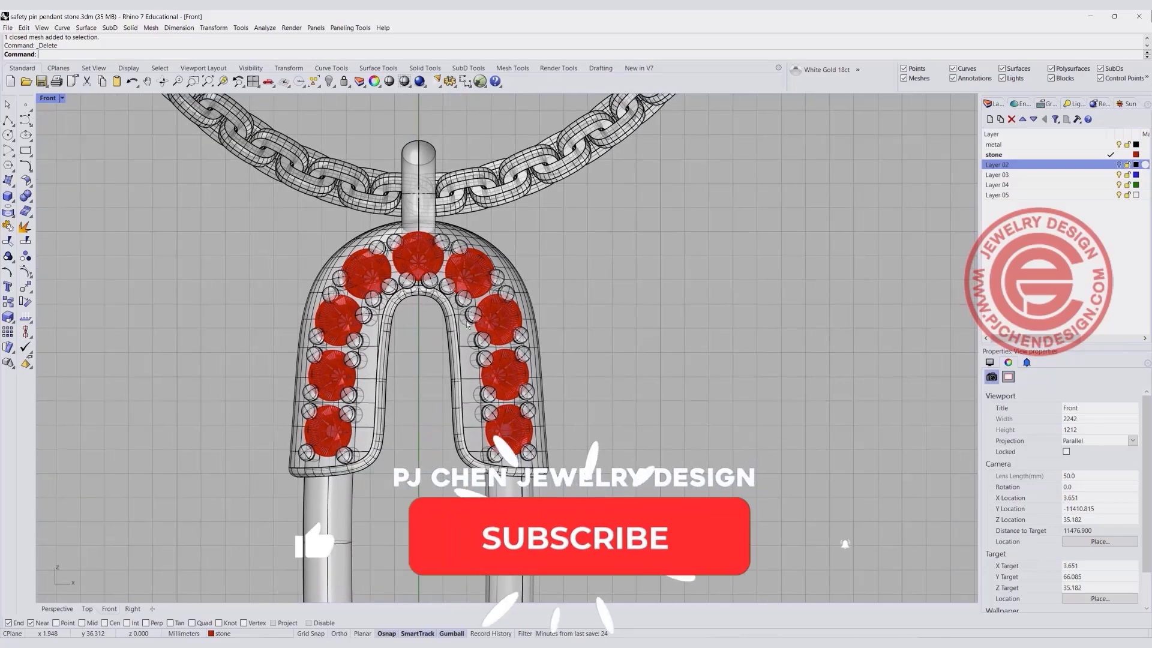